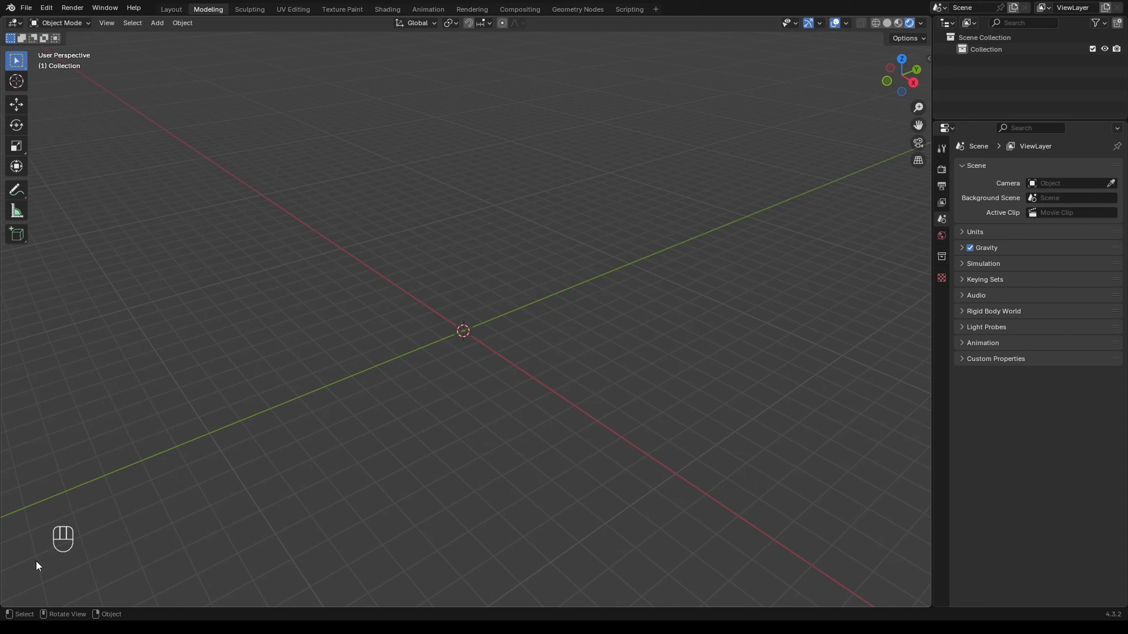
{"action": "left_click", "coordinate": [235, 349]}
{"action": "right_click", "coordinate": [234, 348]}
{"action": "right_click", "coordinate": [235, 349]}
{"action": "mouse_move", "coordinate": [342, 408]}
{"action": "middle_mouse_down"}
{"action": "mouse_move", "coordinate": [347, 381]}
{"action": "mouse_move", "coordinate": [342, 421]}
{"action": "mouse_move", "coordinate": [332, 393]}
{"action": "mouse_move", "coordinate": [331, 408]}
{"action": "middle_mouse_up"}
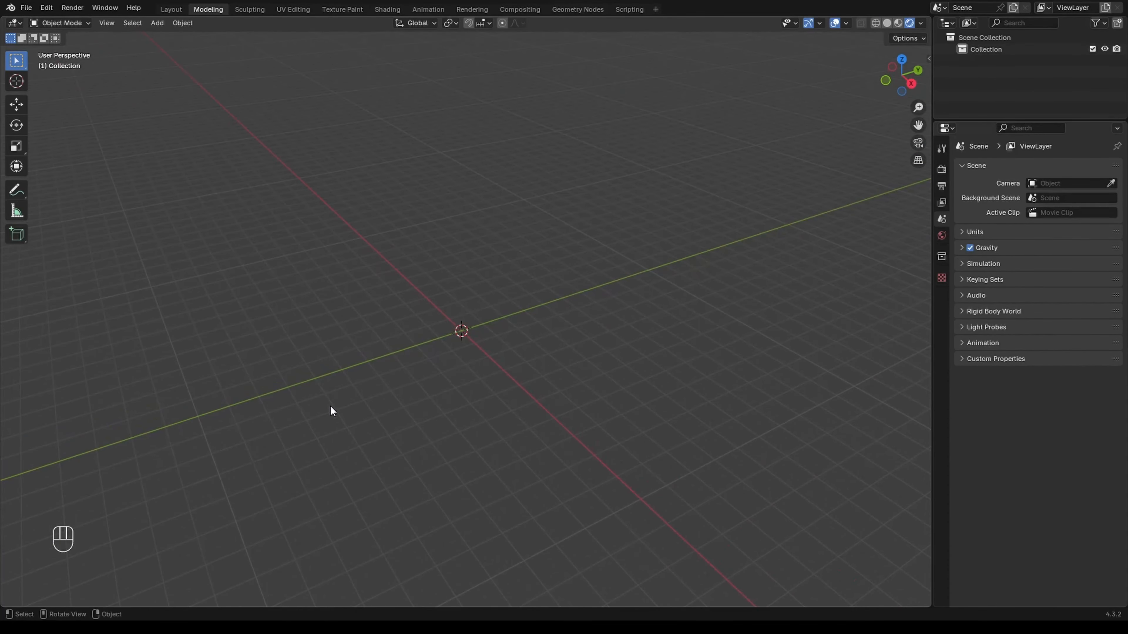
Add a cube mesh at the world origin
{"action": "key", "text": "shift"}
{"action": "key", "text": "shift"}
{"action": "key", "text": "shift+a"}
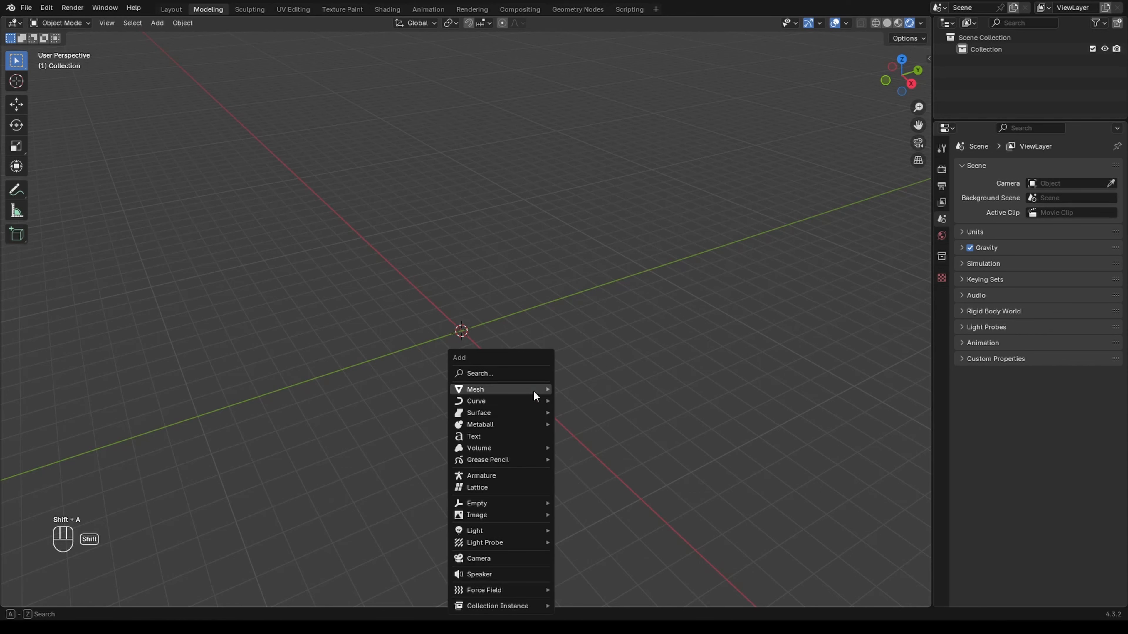
{"action": "mouse_move", "coordinate": [534, 392]}
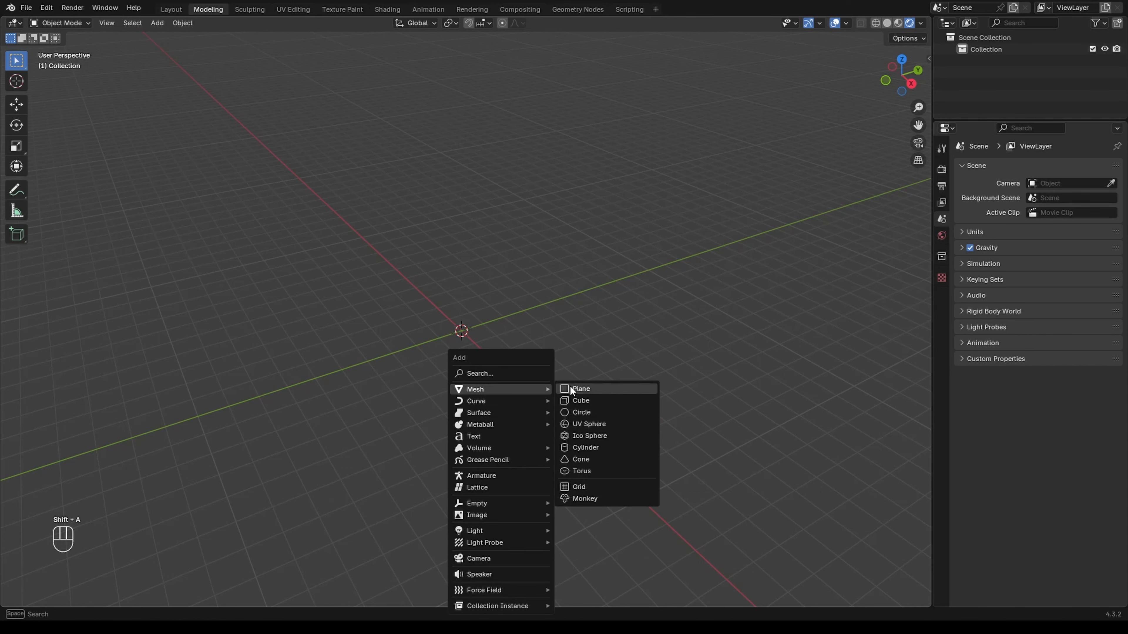
{"action": "left_click", "coordinate": [581, 400]}
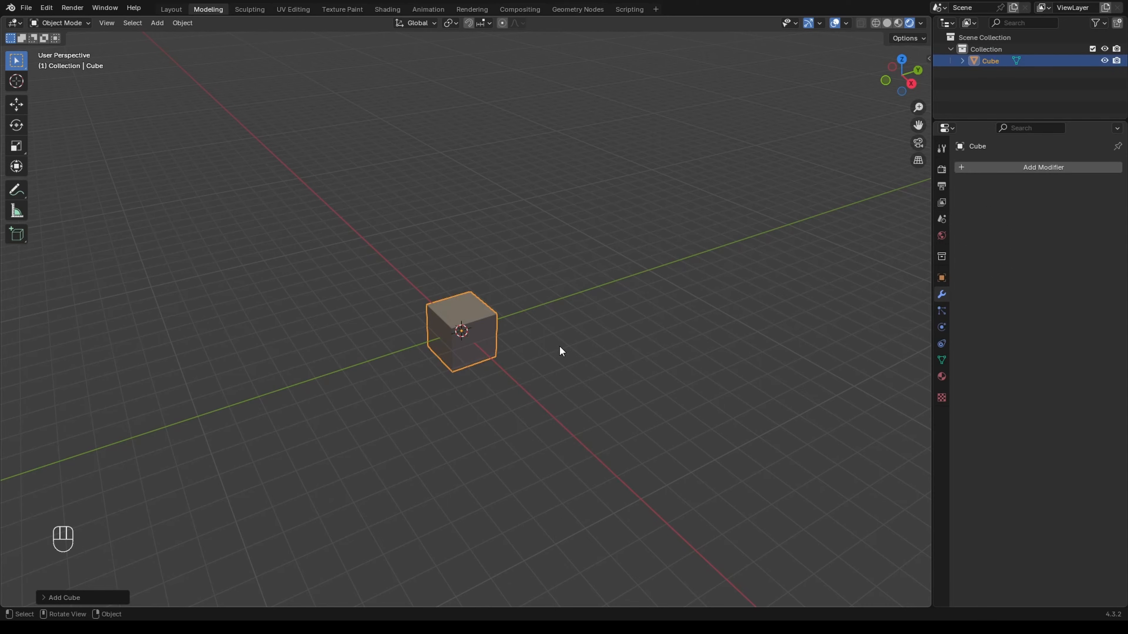
Move the cube up 1 m along the global Z axis and deselect it
{"action": "mouse_move", "coordinate": [558, 346]}
{"action": "middle_mouse_down"}
{"action": "mouse_move", "coordinate": [541, 284]}
{"action": "mouse_move", "coordinate": [529, 348]}
{"action": "mouse_move", "coordinate": [561, 364]}
{"action": "middle_mouse_up"}
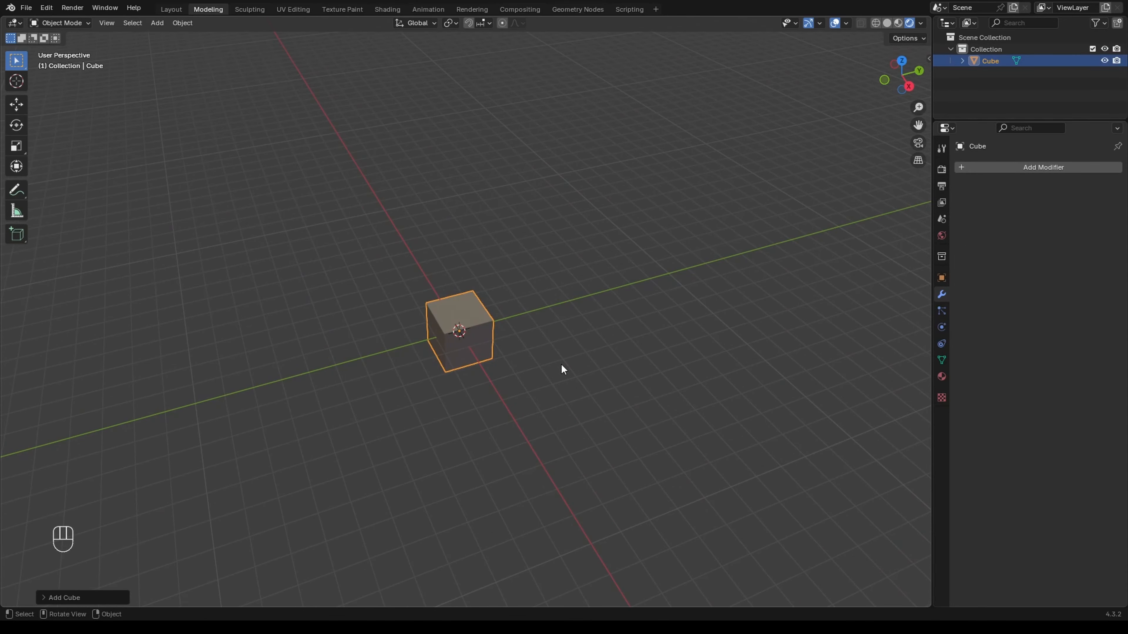
{"action": "key", "text": "g"}
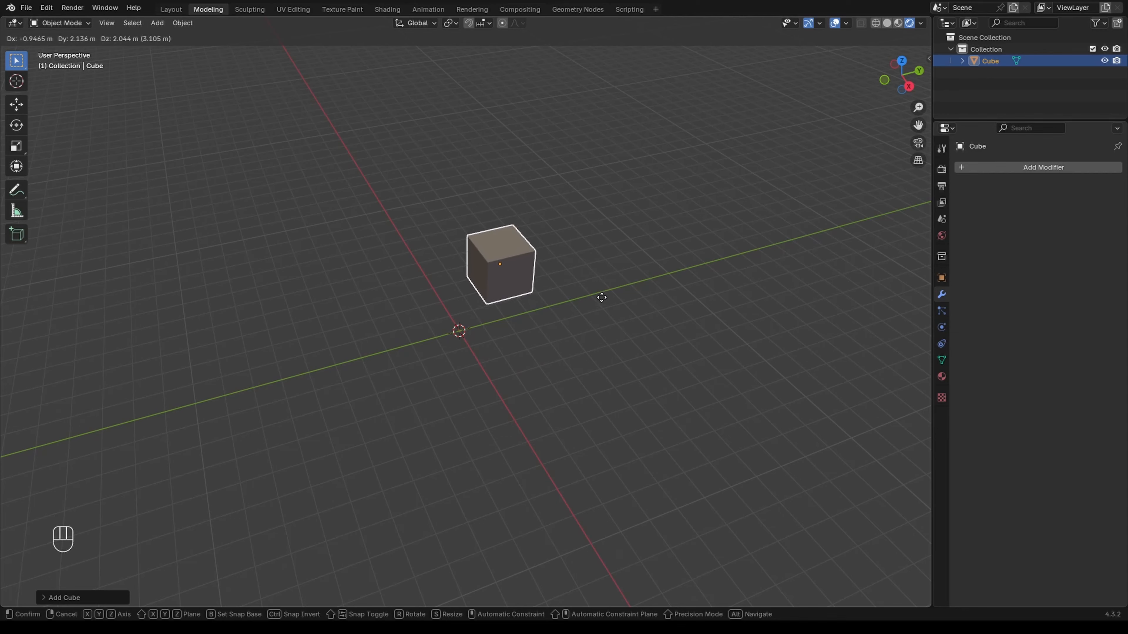
{"action": "key", "text": "z"}
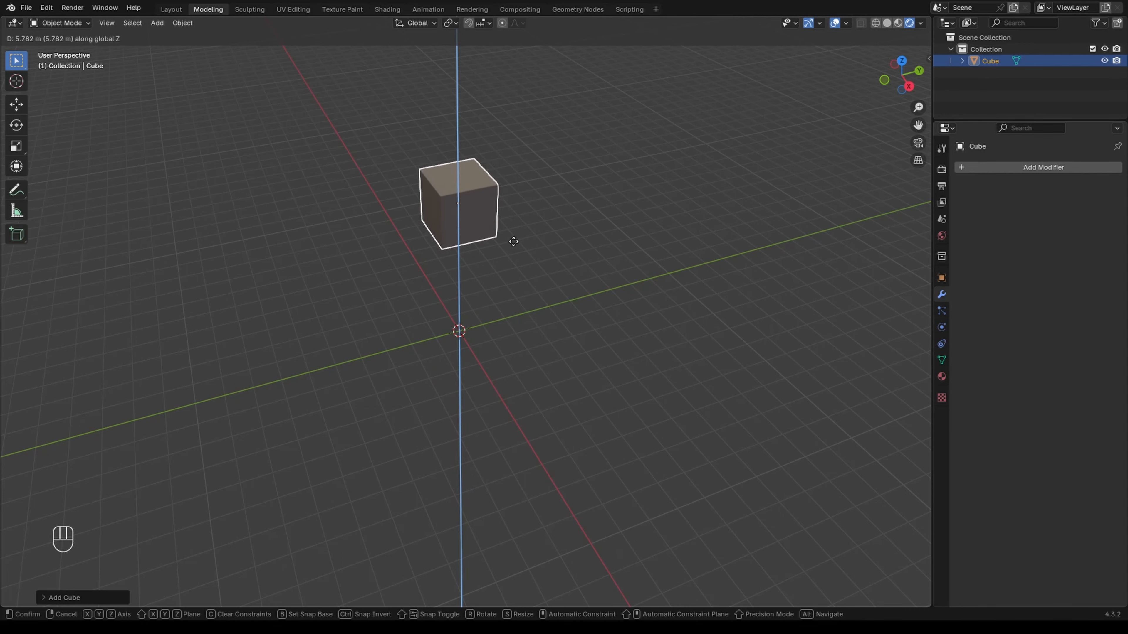
{"action": "key", "text": "KP_1"}
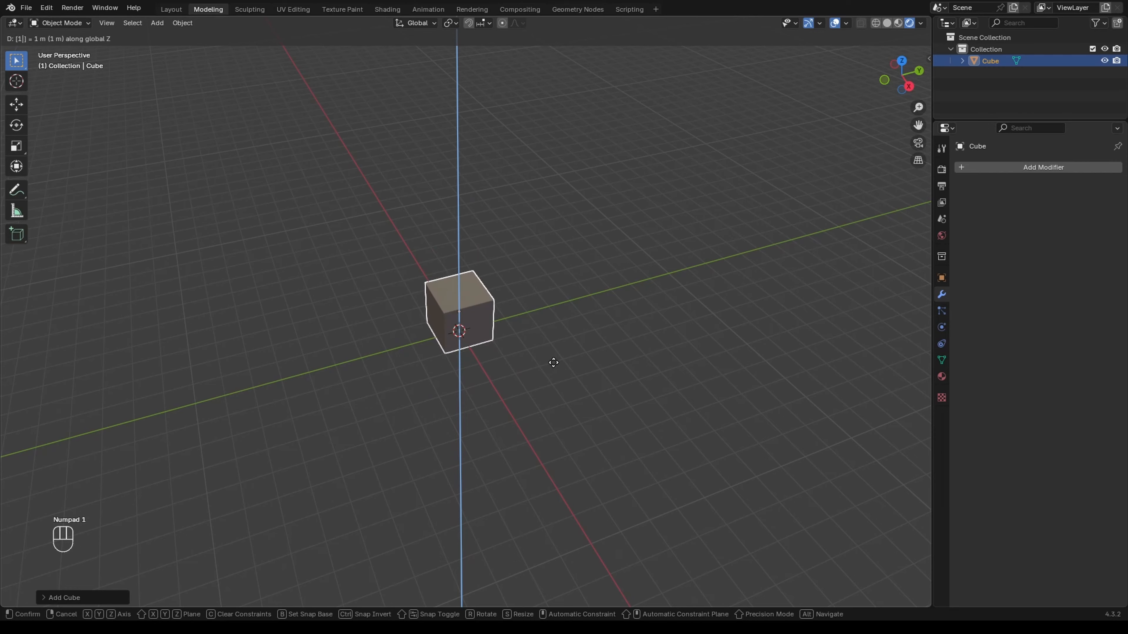
{"action": "key", "text": "KP_Enter"}
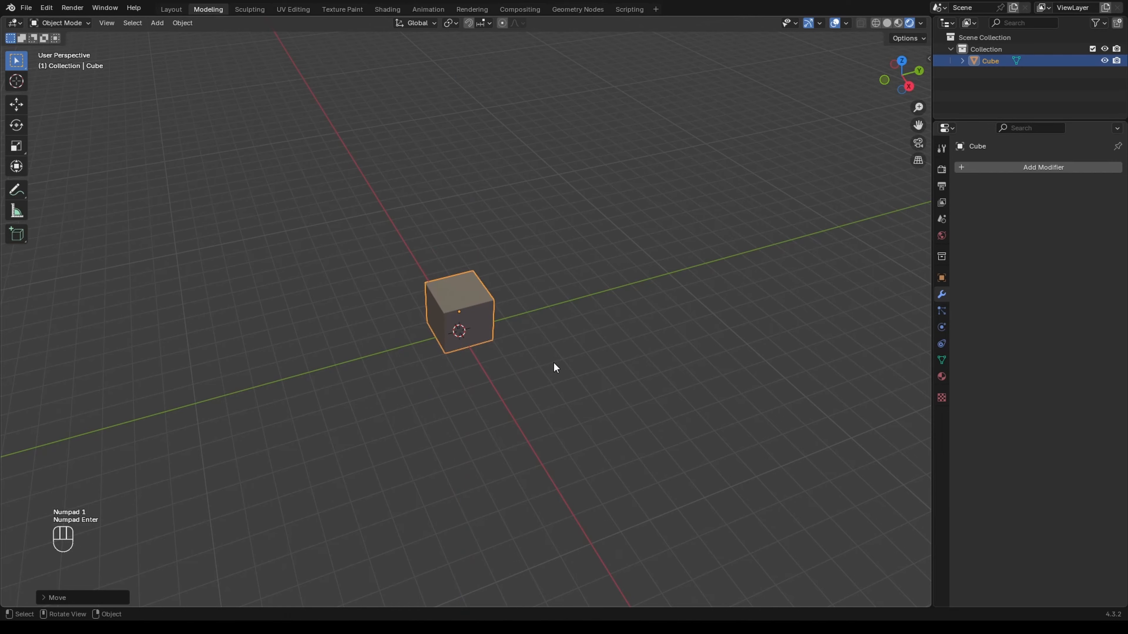
{"action": "left_click", "coordinate": [550, 363]}
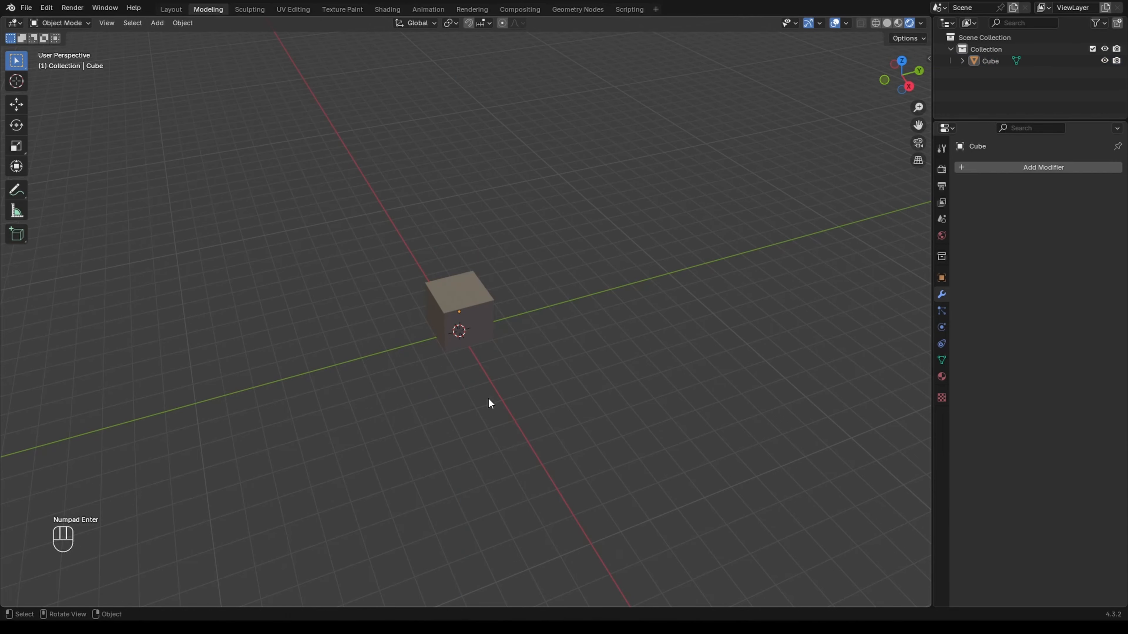
Examine the cube's faces and edges from several angles in Edit Mode, ending back in Object Mode
{"action": "mouse_move", "coordinate": [489, 401]}
{"action": "middle_mouse_down"}
{"action": "mouse_move", "coordinate": [524, 307]}
{"action": "mouse_move", "coordinate": [508, 284]}
{"action": "mouse_move", "coordinate": [489, 383]}
{"action": "middle_mouse_up"}
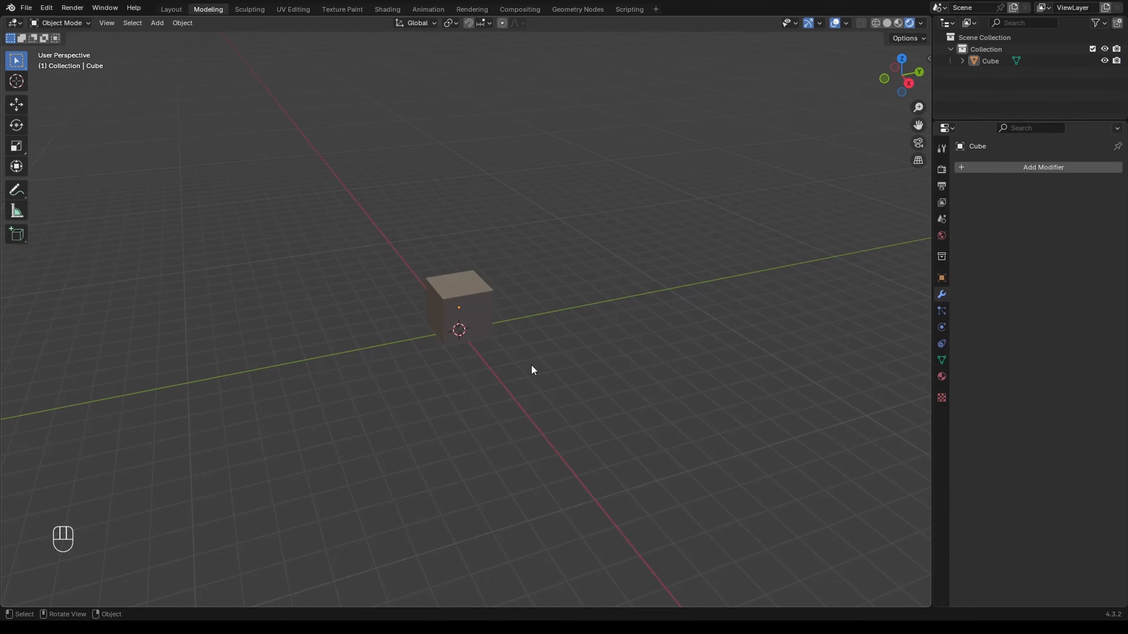
{"action": "left_click", "coordinate": [468, 317]}
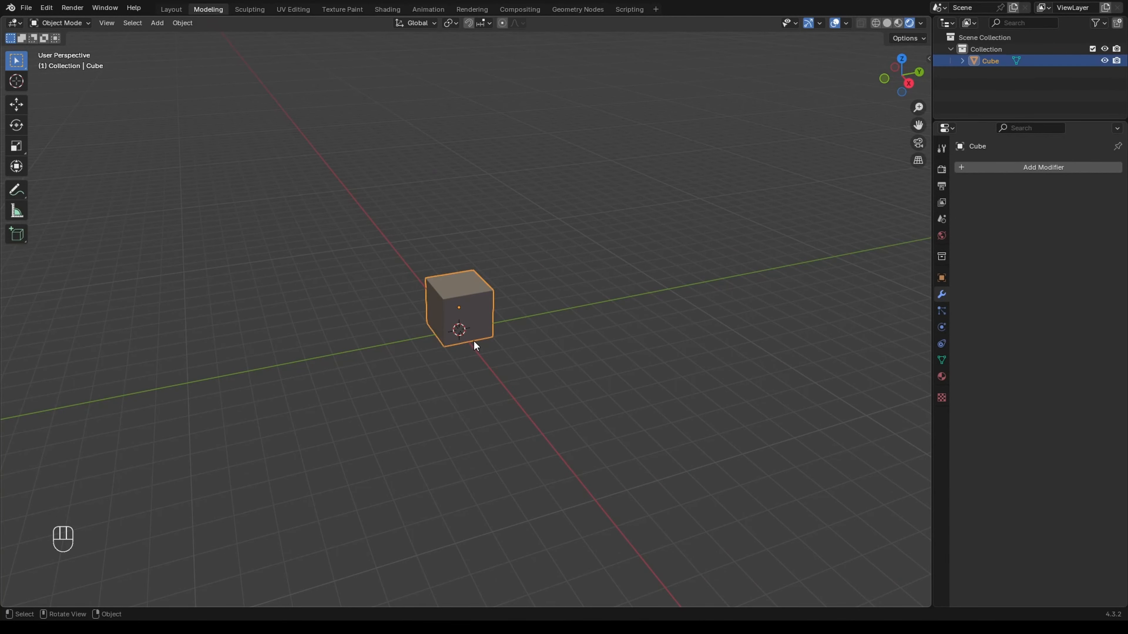
{"action": "middle_click_drag", "start_coordinate": [509, 368], "coordinate": [499, 309]}
{"action": "scroll", "coordinate": [489, 341], "scroll_direction": "up", "scroll_amount": 2}
{"action": "scroll", "coordinate": [474, 307], "scroll_direction": "up", "scroll_amount": 3}
{"action": "scroll", "coordinate": [497, 307], "scroll_direction": "down", "scroll_amount": 3}
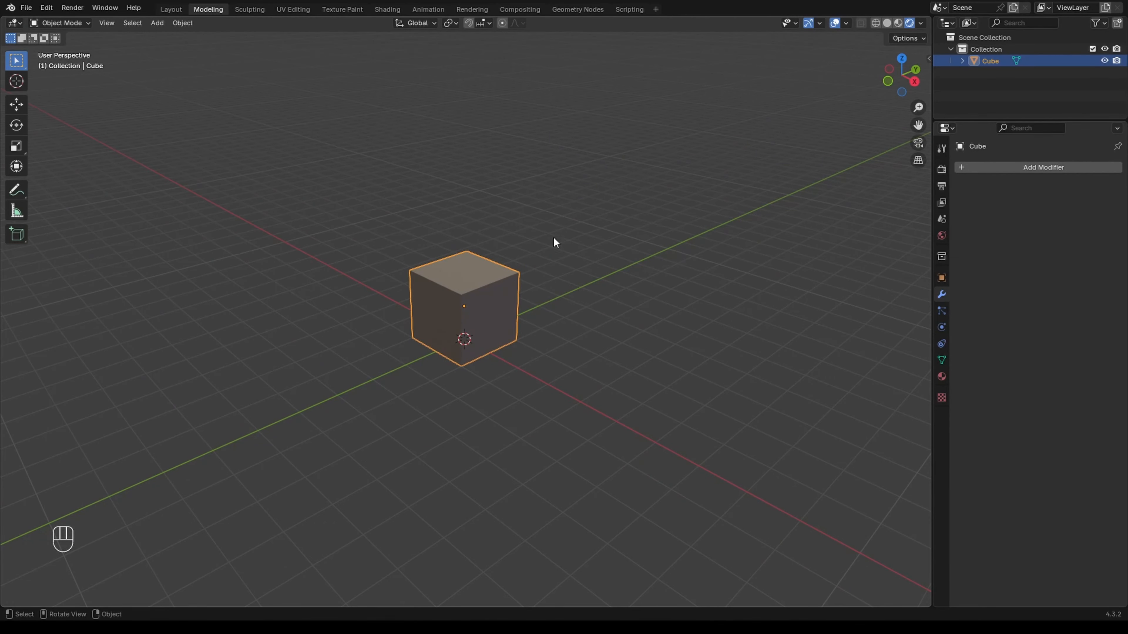
{"action": "key", "text": "Tab"}
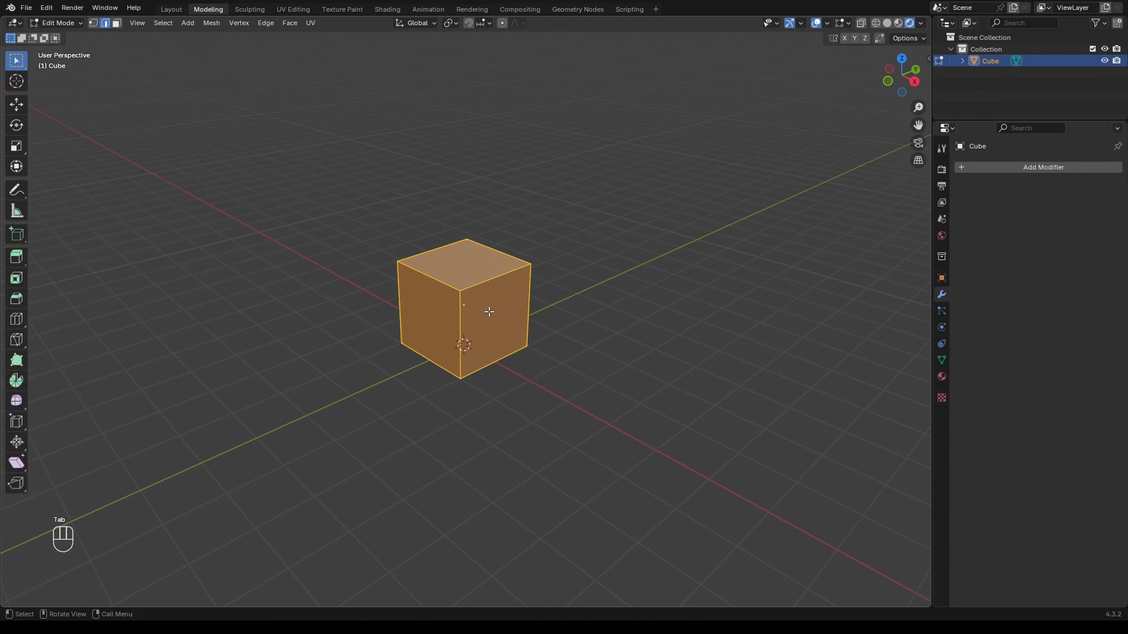
{"action": "scroll", "coordinate": [489, 312], "scroll_direction": "up", "scroll_amount": 5}
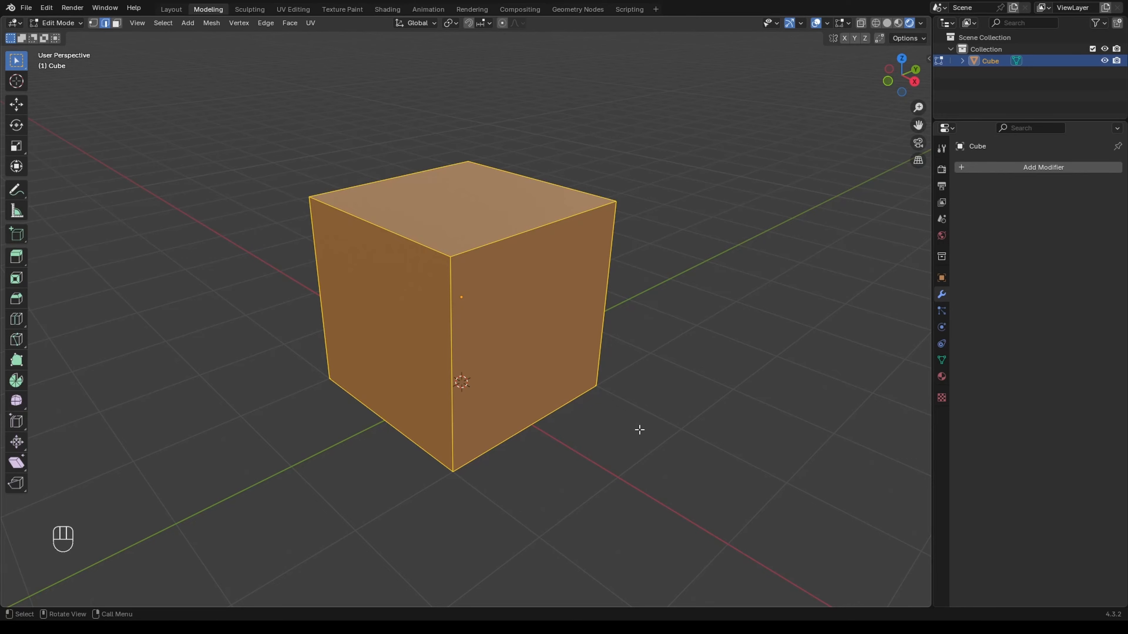
{"action": "mouse_move", "coordinate": [254, 261]}
{"action": "middle_mouse_down"}
{"action": "mouse_move", "coordinate": [316, 262]}
{"action": "mouse_move", "coordinate": [257, 250]}
{"action": "middle_mouse_up"}
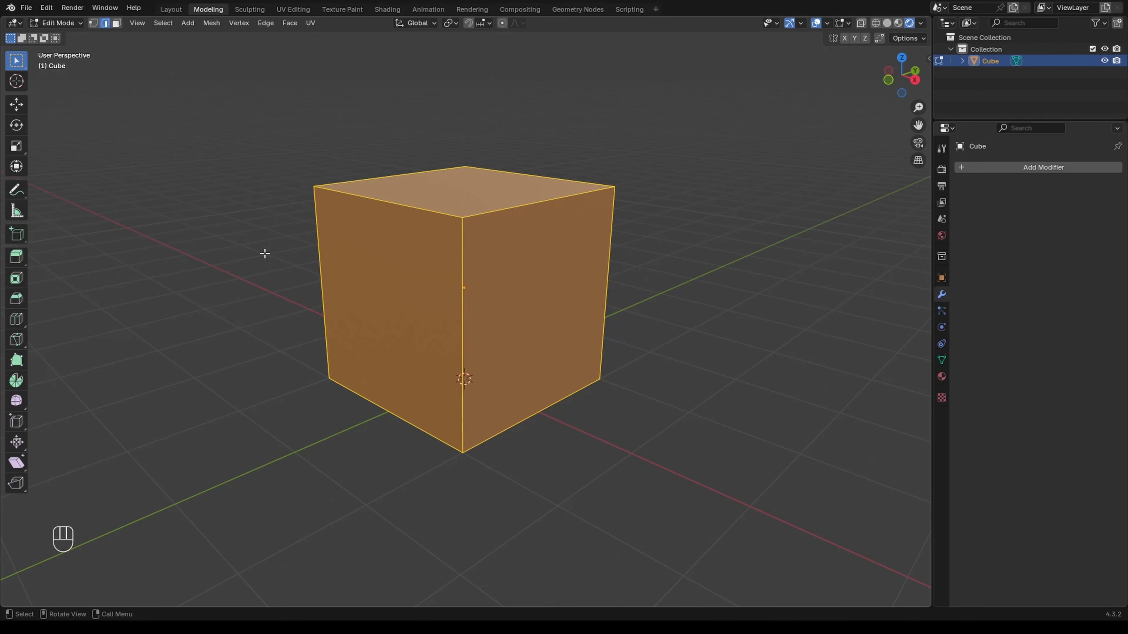
{"action": "middle_click_drag", "start_coordinate": [386, 339], "coordinate": [403, 355]}
{"action": "scroll", "coordinate": [420, 346], "scroll_direction": "down", "scroll_amount": 2}
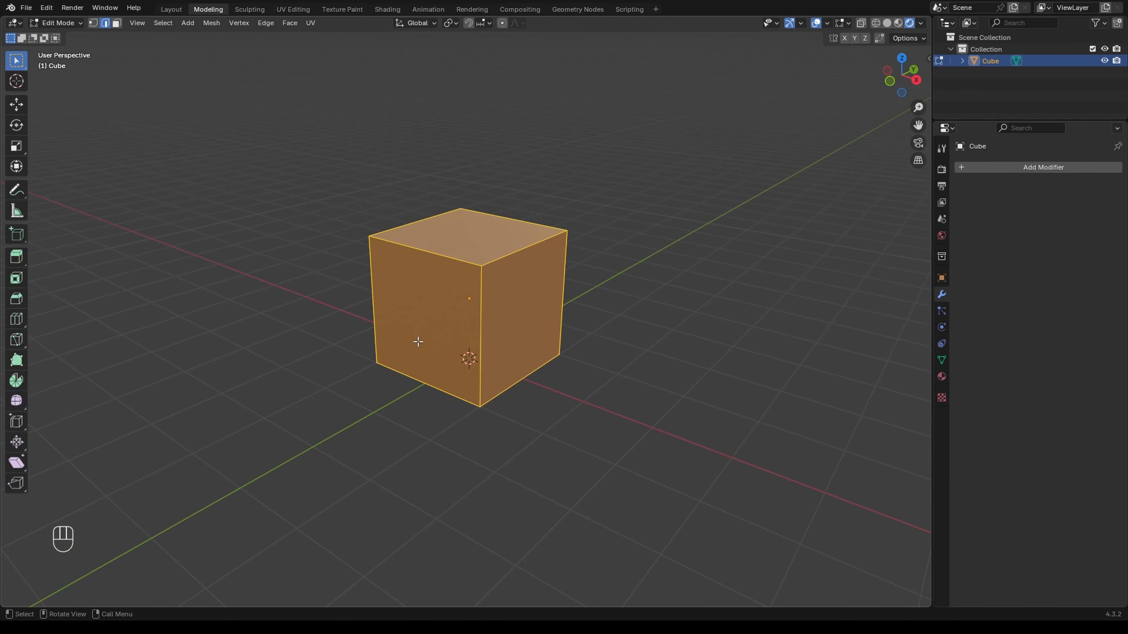
{"action": "key", "text": "Tab"}
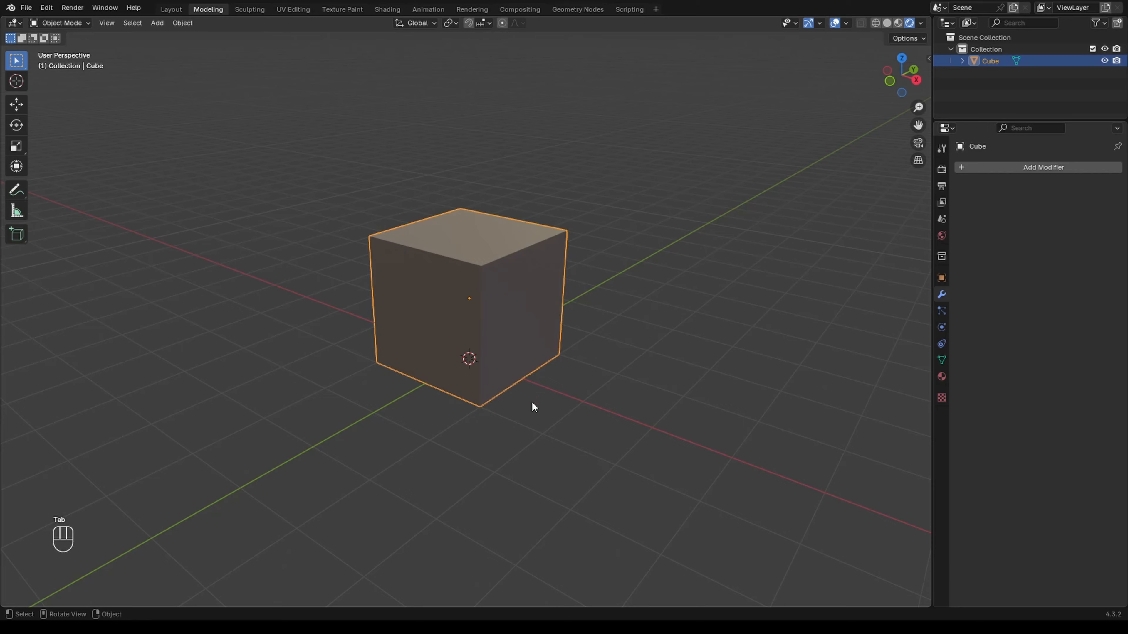
Add a plane mesh under the cube and scale it up well beyond the cube's base as a ground surface
{"action": "left_click", "coordinate": [563, 431]}
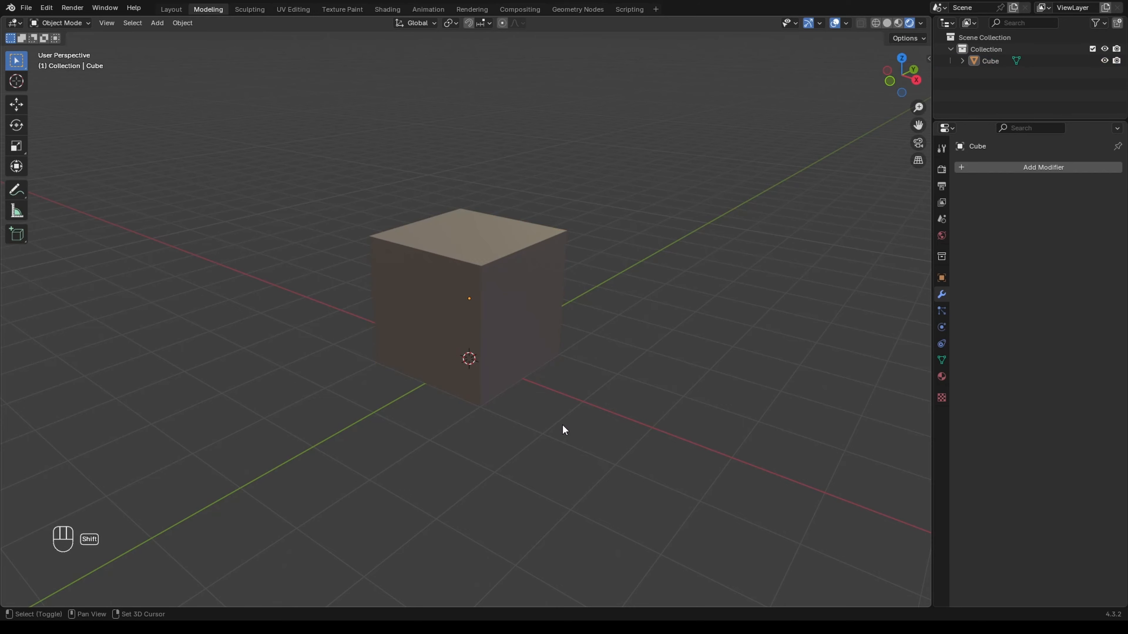
{"action": "key", "text": "shift+a"}
{"action": "mouse_move", "coordinate": [562, 425]}
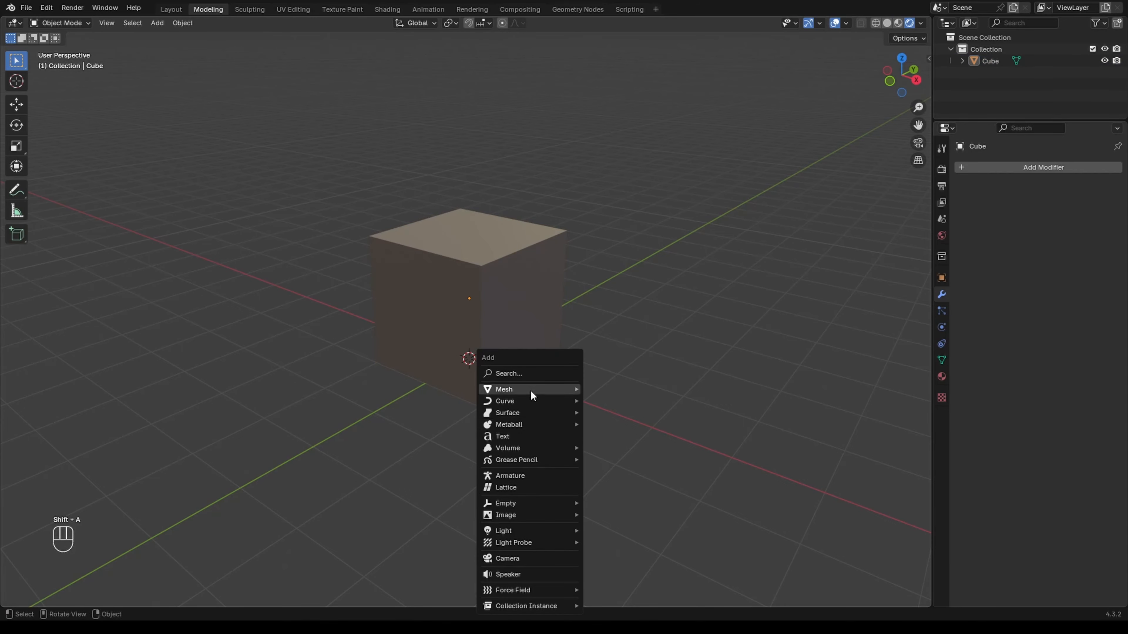
{"action": "mouse_move", "coordinate": [532, 391]}
{"action": "left_click", "coordinate": [611, 389]}
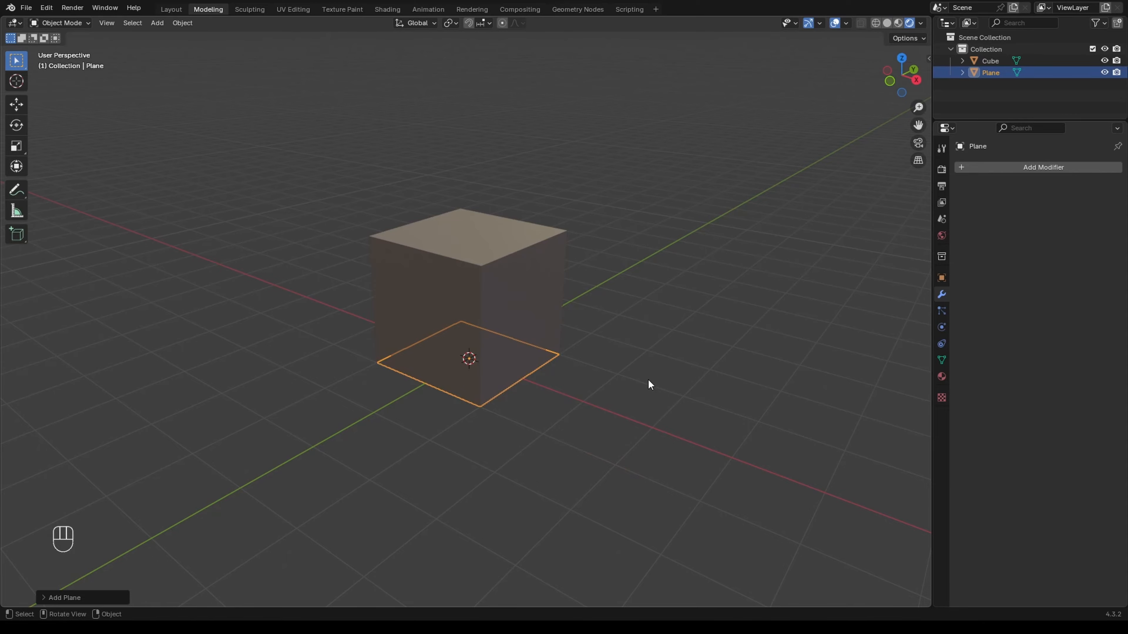
{"action": "key", "text": "s"}
{"action": "left_click", "coordinate": [901, 478]}
{"action": "middle_click_drag", "start_coordinate": [737, 446], "coordinate": [644, 408]}
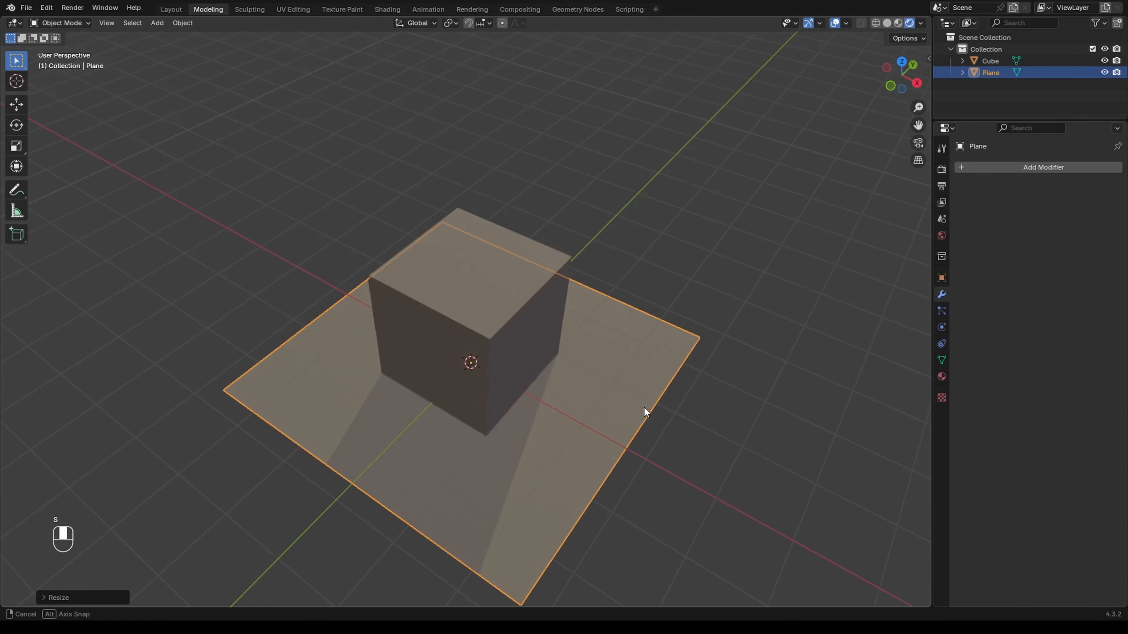
{"action": "middle_click_drag", "start_coordinate": [607, 445], "coordinate": [672, 381]}
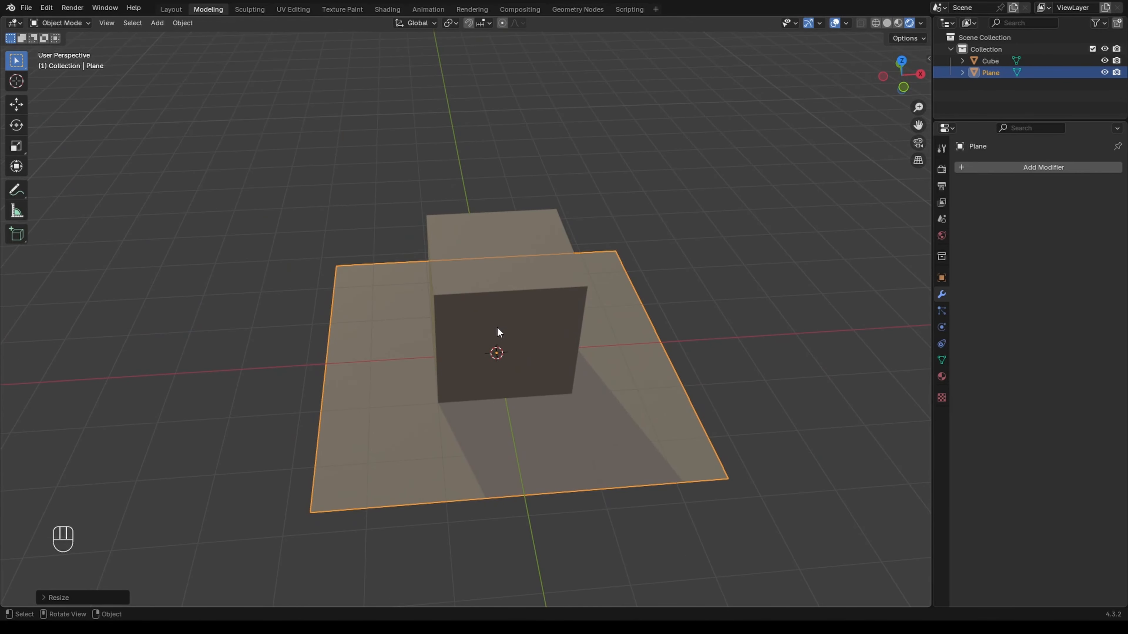
{"action": "middle_click_drag", "start_coordinate": [509, 395], "coordinate": [635, 385]}
{"action": "middle_click_drag", "start_coordinate": [486, 461], "coordinate": [571, 410]}
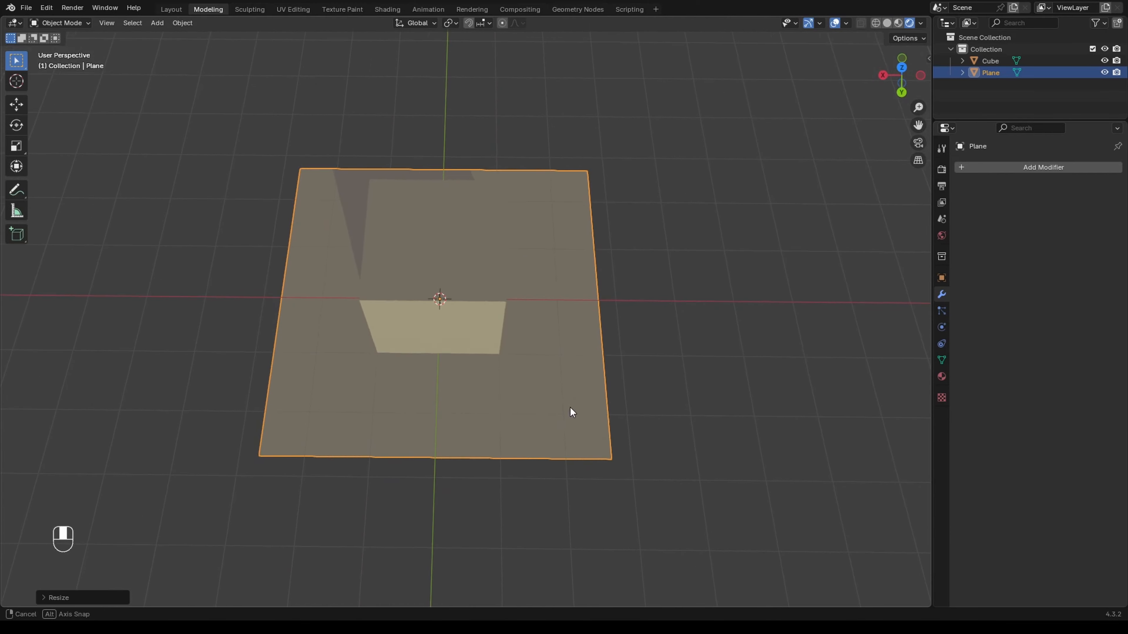
{"action": "middle_click_drag", "start_coordinate": [462, 443], "coordinate": [538, 411]}
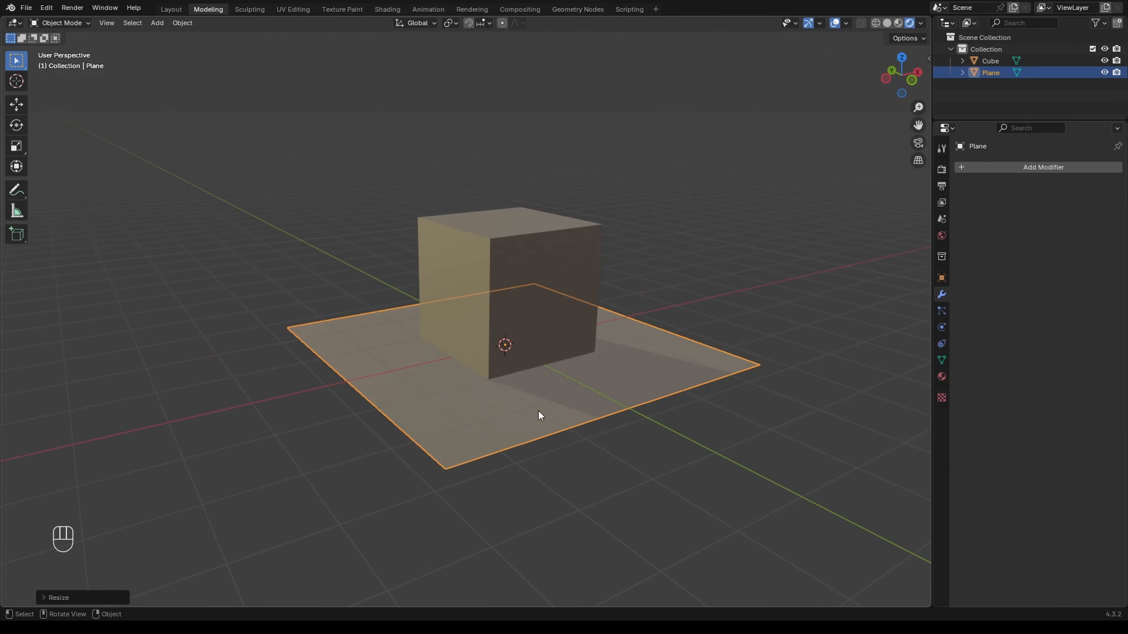
Delete the ground plane under the cube
{"action": "left_click", "coordinate": [611, 484]}
{"action": "left_click", "coordinate": [574, 420]}
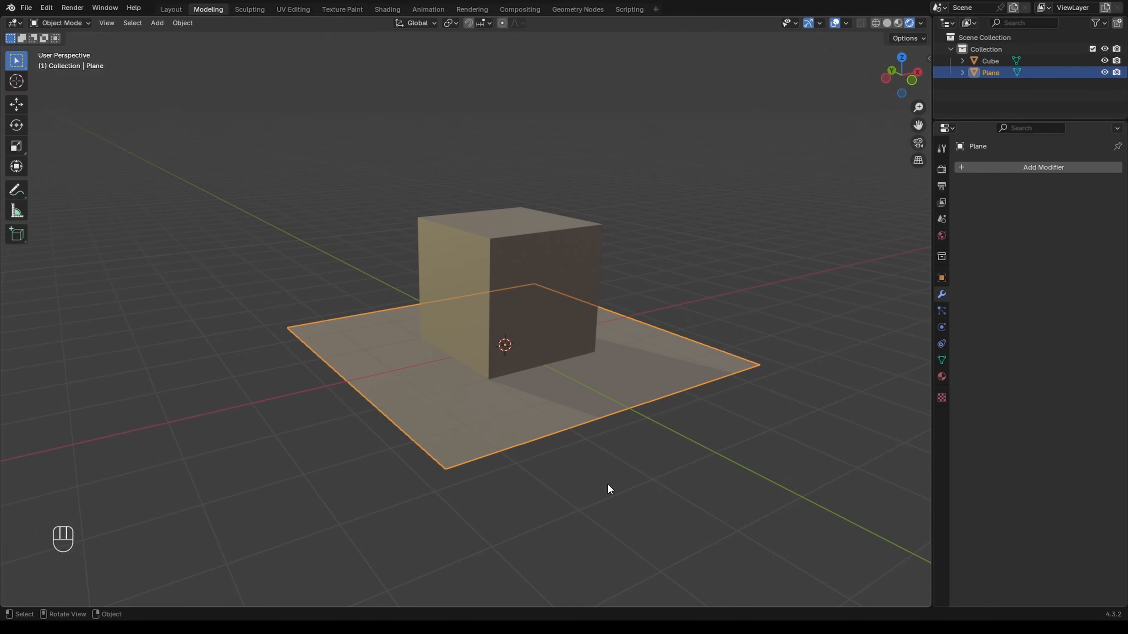
{"action": "key", "text": "x"}
{"action": "left_click", "coordinate": [608, 485]}
{"action": "middle_click_drag", "start_coordinate": [599, 478], "coordinate": [612, 446]}
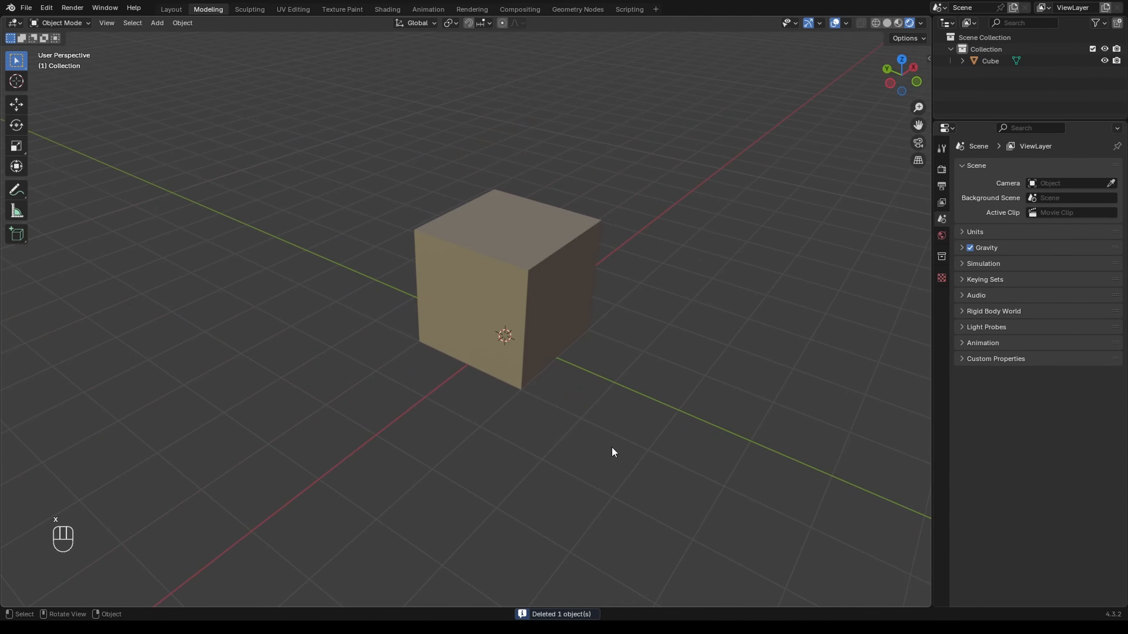
In Edit Mode with edge selection, select the two vertical edges and the top edge of the cube's dark side face
{"action": "left_click", "coordinate": [500, 284]}
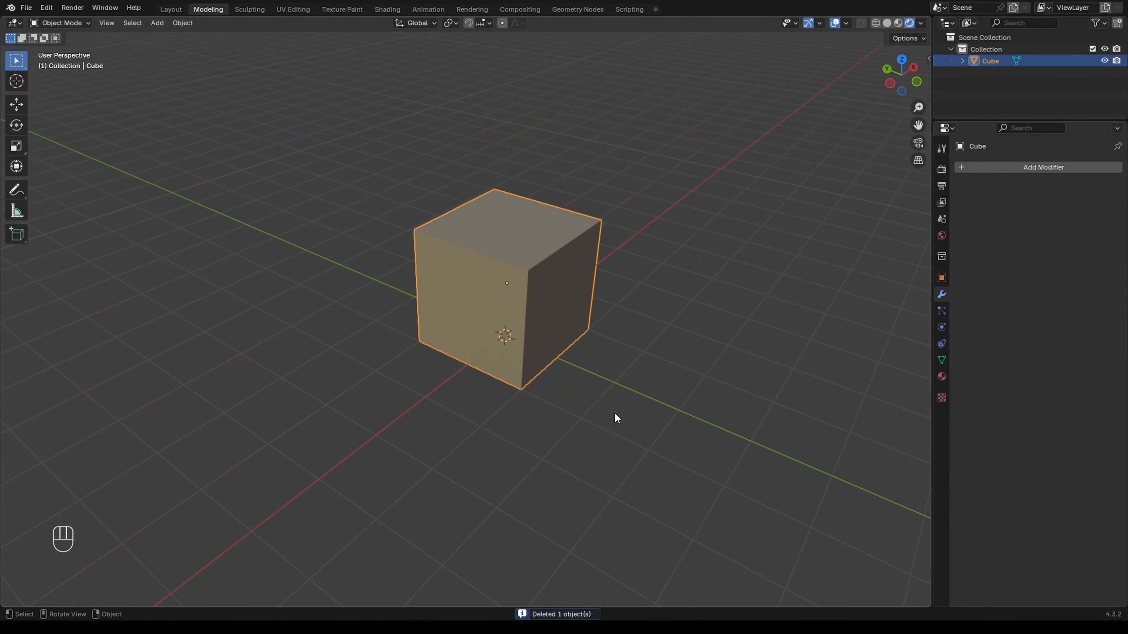
{"action": "key", "text": "Tab"}
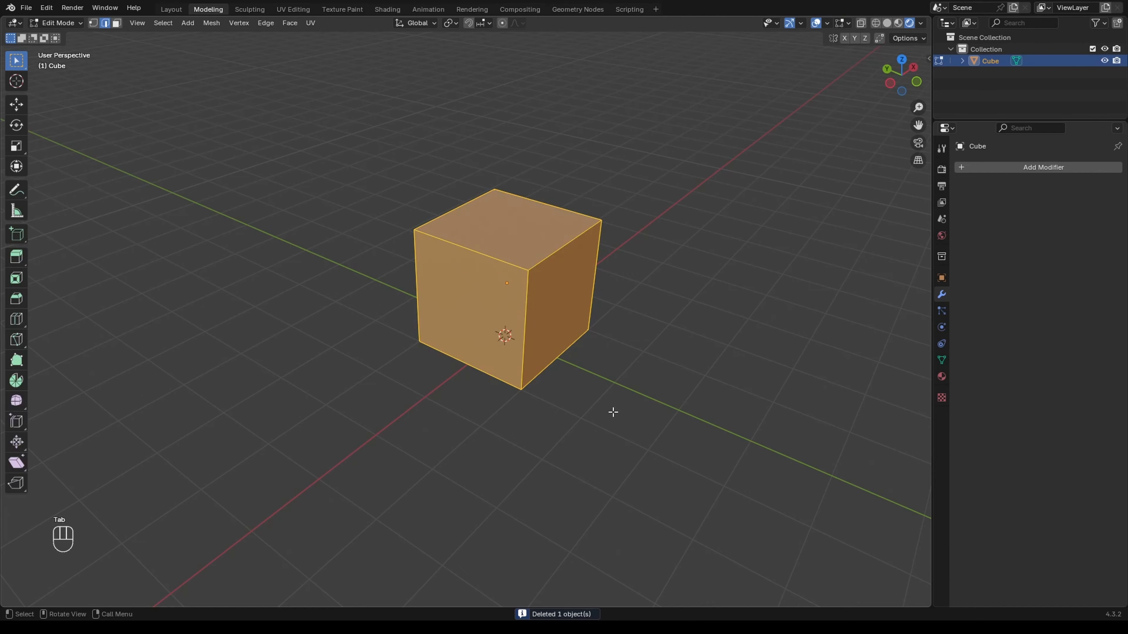
{"action": "middle_click_drag", "start_coordinate": [612, 411], "coordinate": [587, 411]}
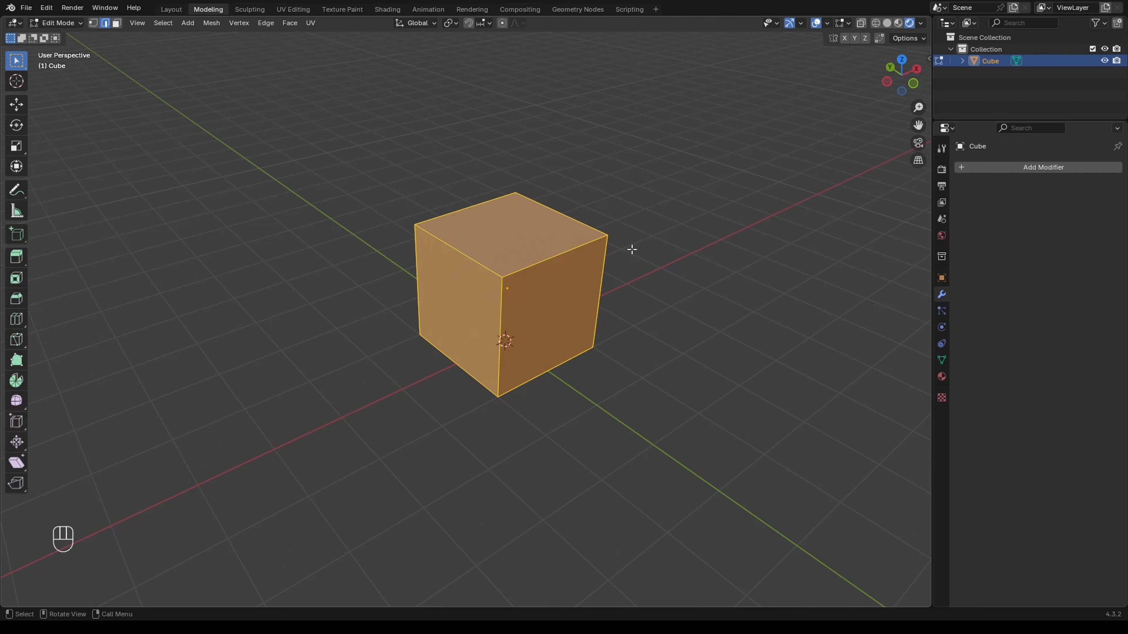
{"action": "left_click", "coordinate": [106, 24]}
{"action": "left_click", "coordinate": [503, 320]}
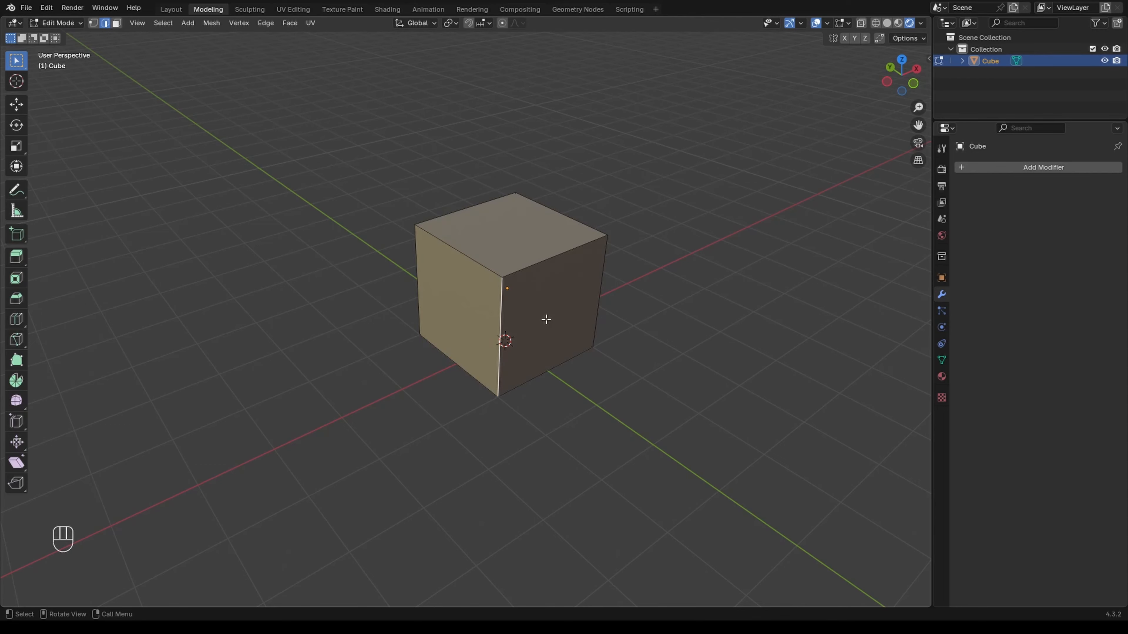
{"action": "left_click", "coordinate": [535, 265], "text": "shift"}
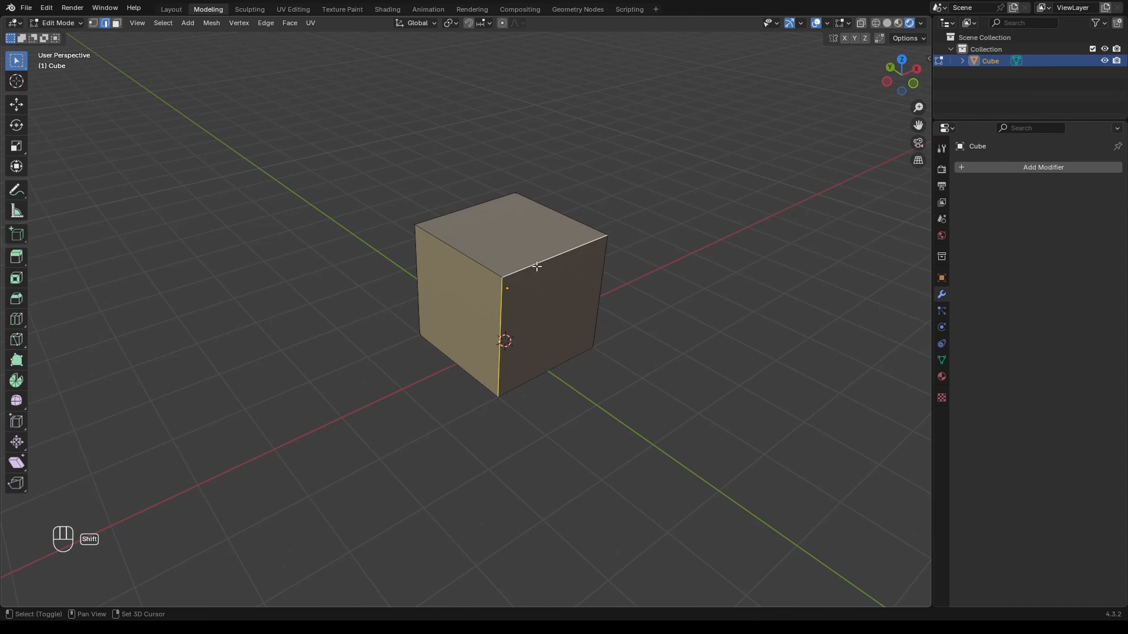
{"action": "left_click", "coordinate": [599, 302], "text": "shift"}
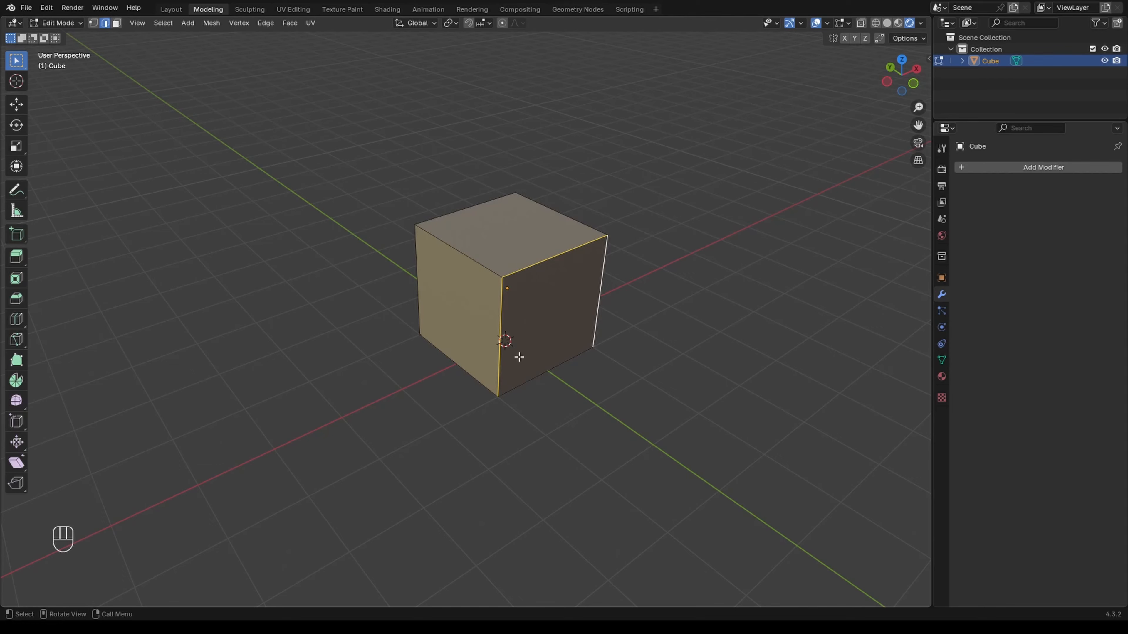
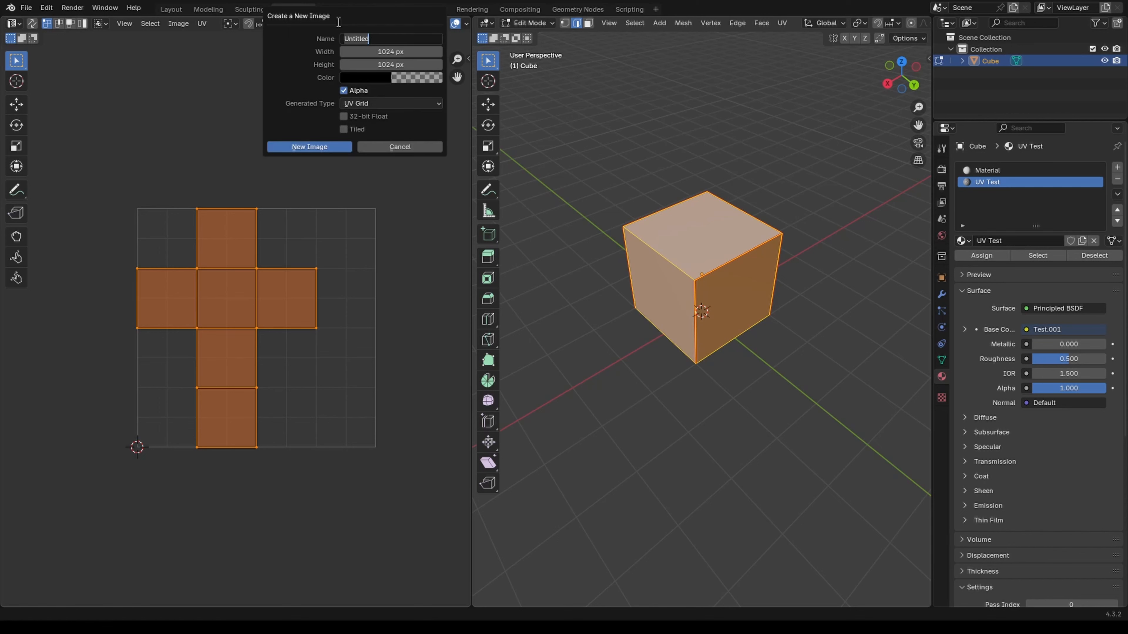
Create a 1024 × 1024 px UV Grid image named UV Test for the cube's unwrapped layout
{"action": "key", "text": "BackSpace"}
{"action": "left_click", "coordinate": [334, 147]}
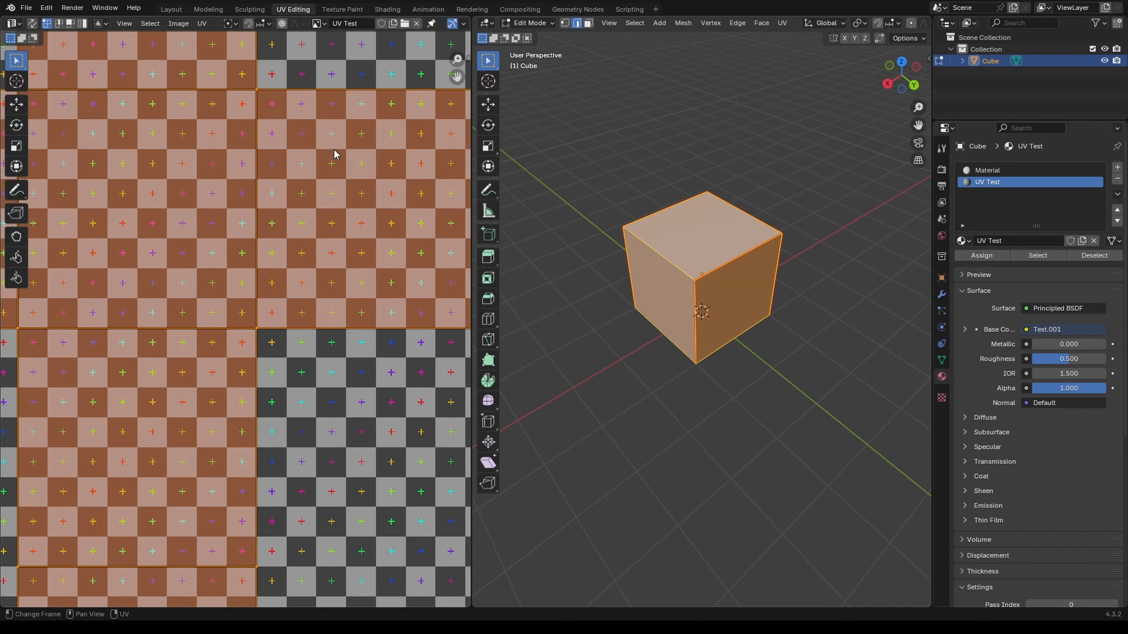
Switch to the Shading workspace and examine the UV grid pattern on the cube's faces from several angles
{"action": "scroll", "coordinate": [355, 217], "scroll_direction": "down", "scroll_amount": 4}
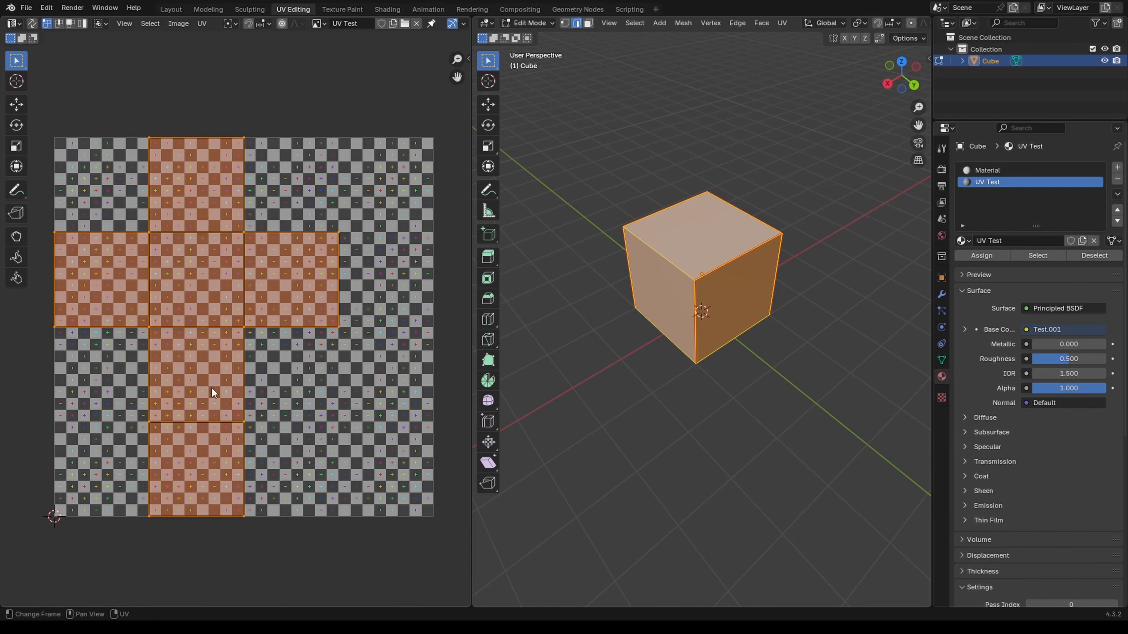
{"action": "middle_click_drag", "start_coordinate": [753, 202], "coordinate": [740, 187]}
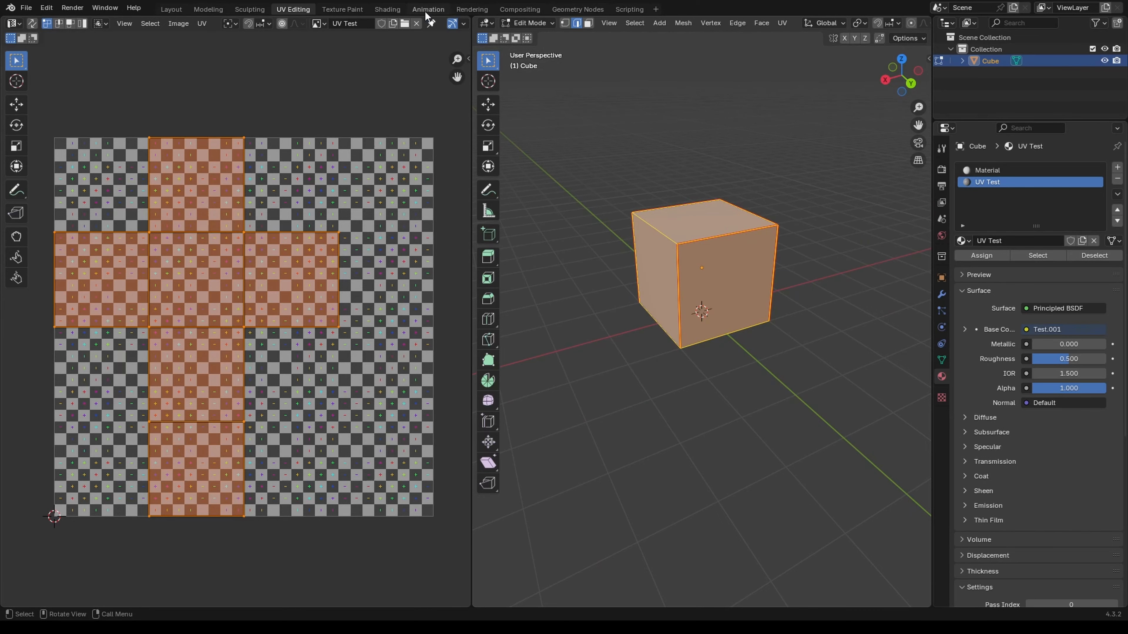
{"action": "left_click", "coordinate": [384, 8]}
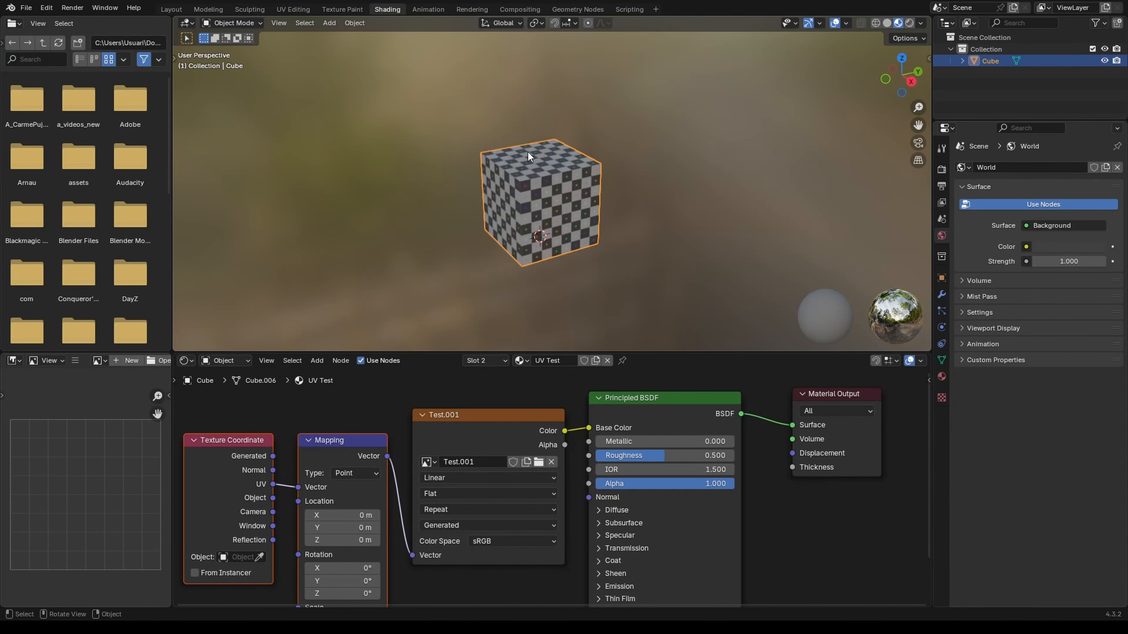
{"action": "scroll", "coordinate": [528, 151], "scroll_direction": "up", "scroll_amount": 4}
{"action": "middle_click_drag", "start_coordinate": [536, 184], "coordinate": [347, 201]}
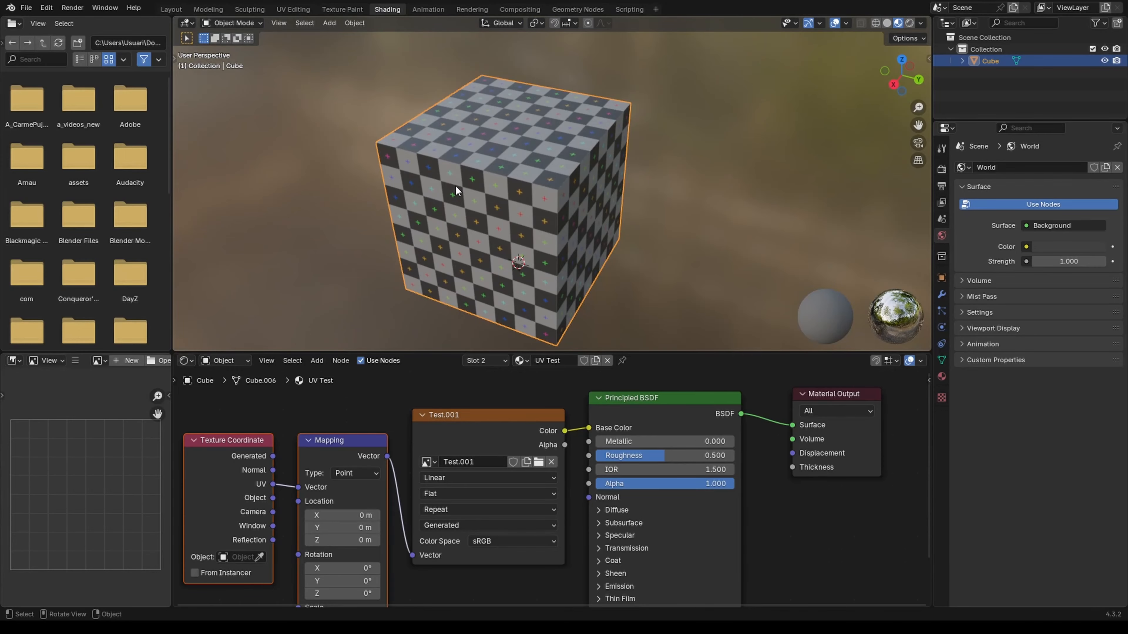
{"action": "middle_click_drag", "start_coordinate": [454, 185], "coordinate": [572, 208]}
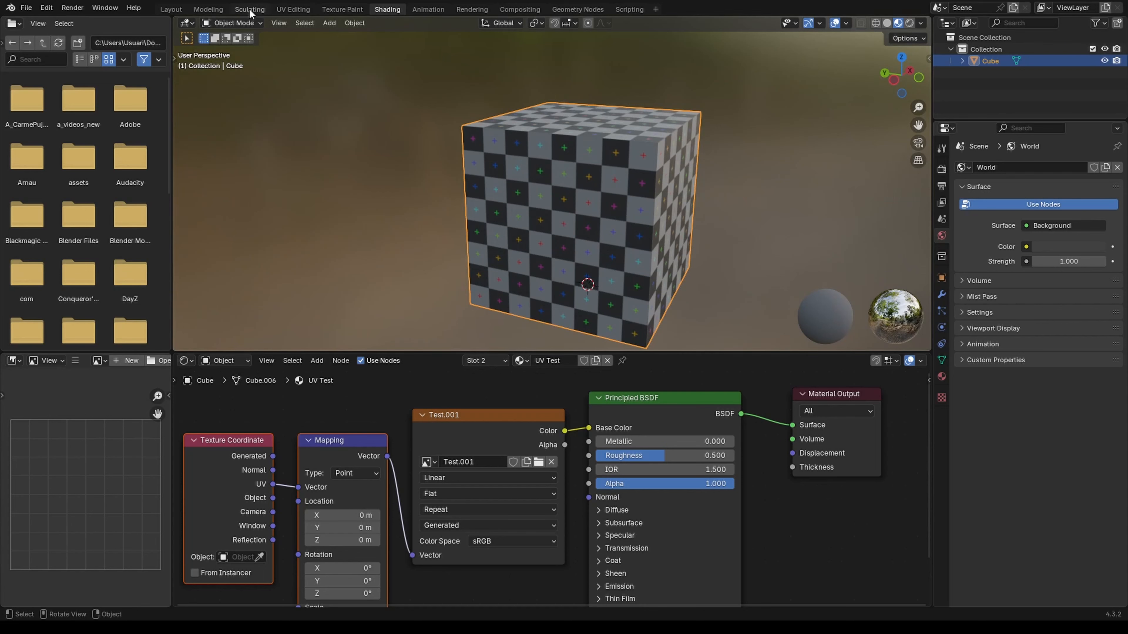
Return to the UV Editing workspace, show the cube in Rendered viewport shading with Scene World off, and end in Edit Mode
{"action": "left_click", "coordinate": [304, 10]}
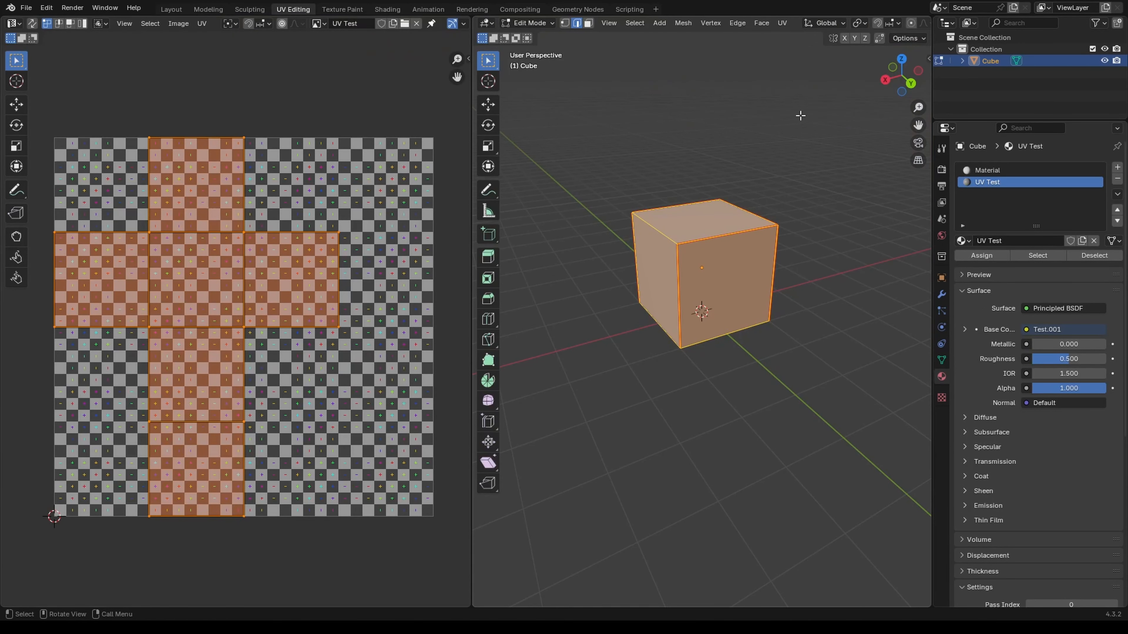
{"action": "key", "text": "Tab"}
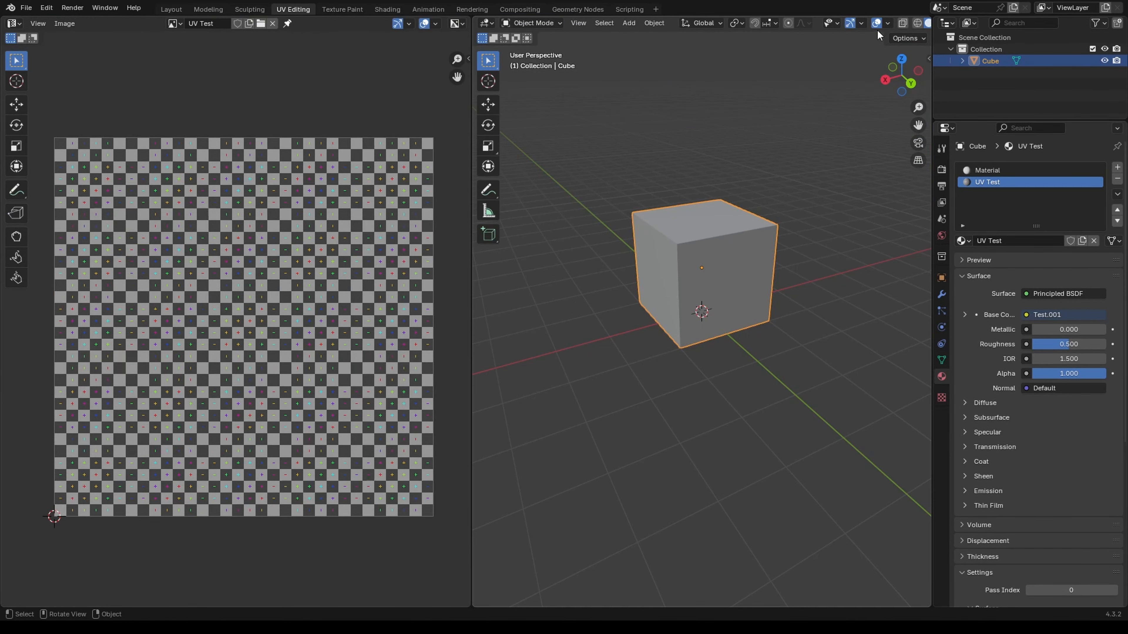
{"action": "scroll", "coordinate": [813, 25], "scroll_direction": "down", "scroll_amount": 2}
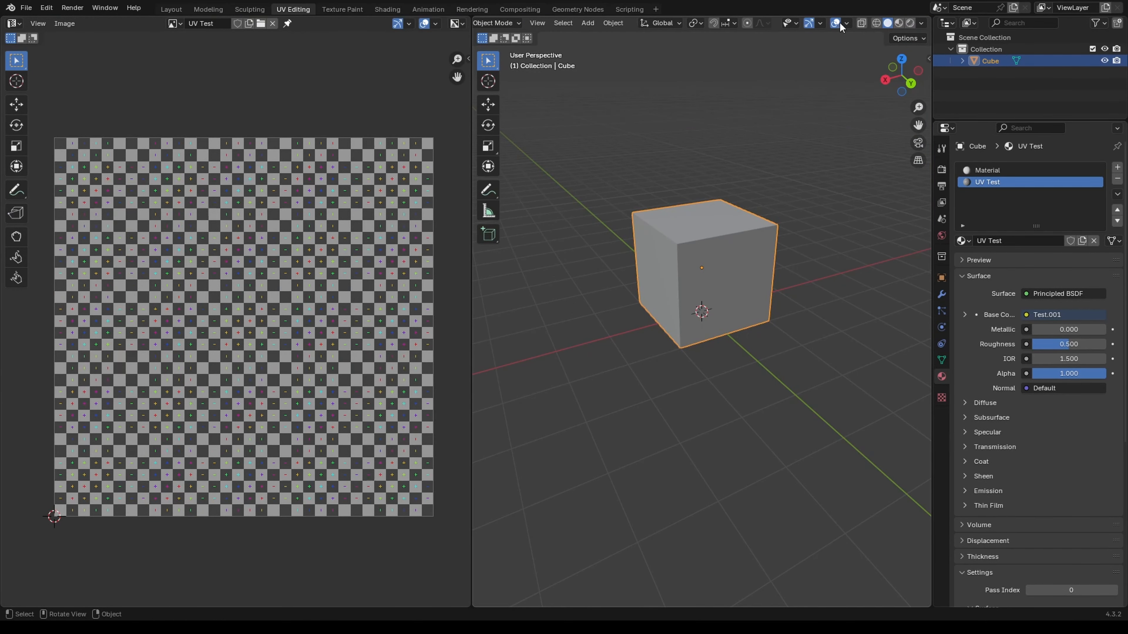
{"action": "left_click", "coordinate": [910, 24]}
{"action": "scroll", "coordinate": [778, 222], "scroll_direction": "up", "scroll_amount": 4}
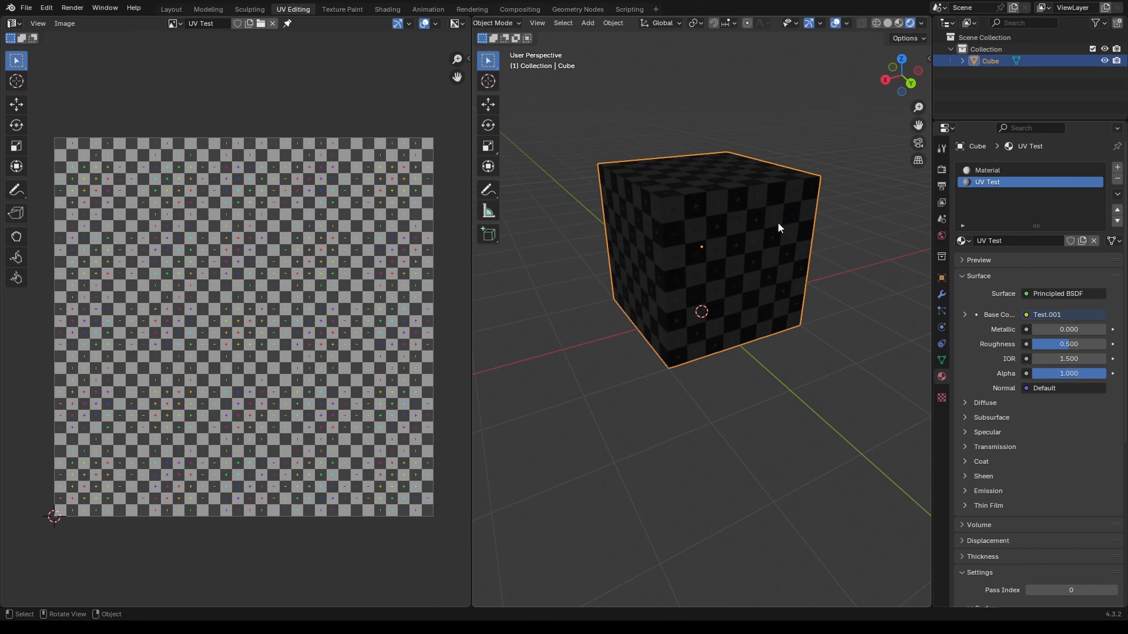
{"action": "left_click", "coordinate": [922, 24]}
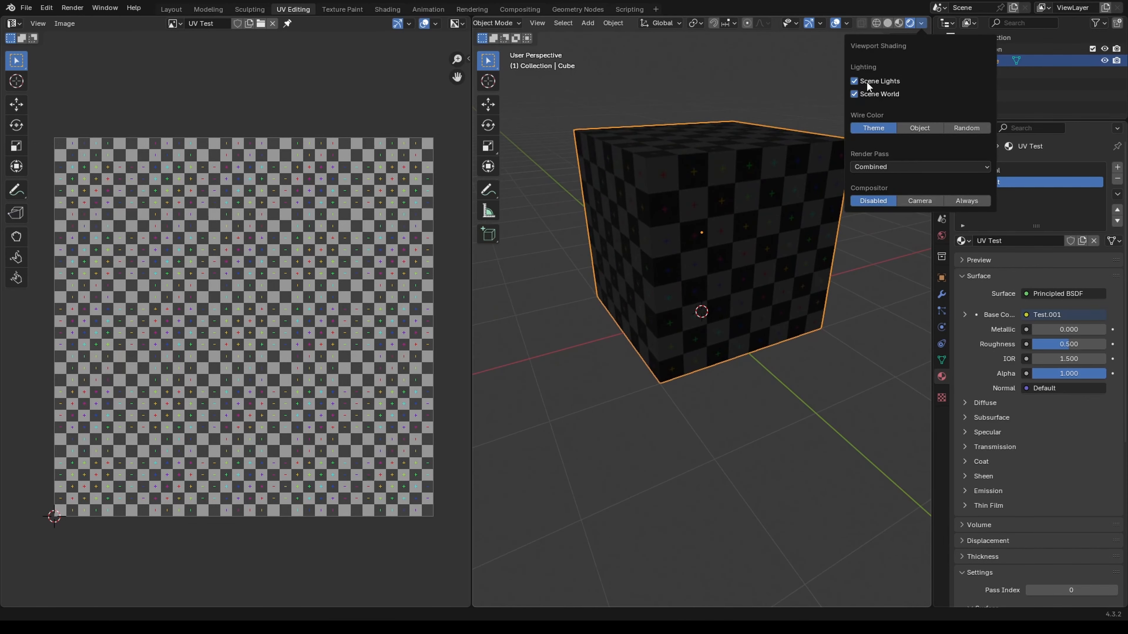
{"action": "left_click", "coordinate": [854, 93]}
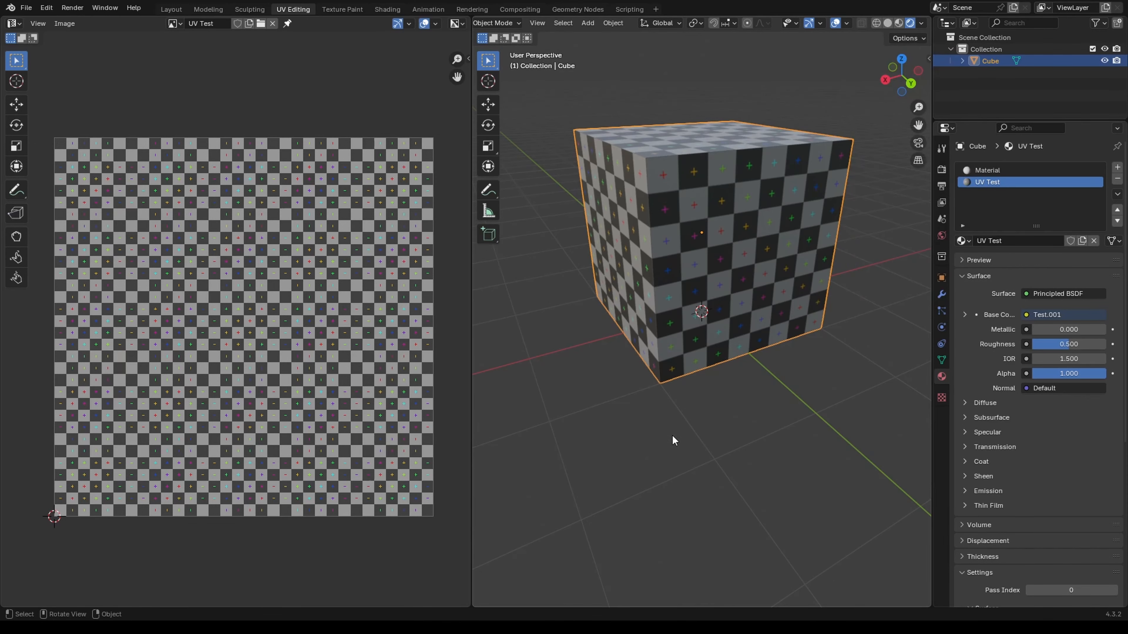
{"action": "key", "text": "Tab"}
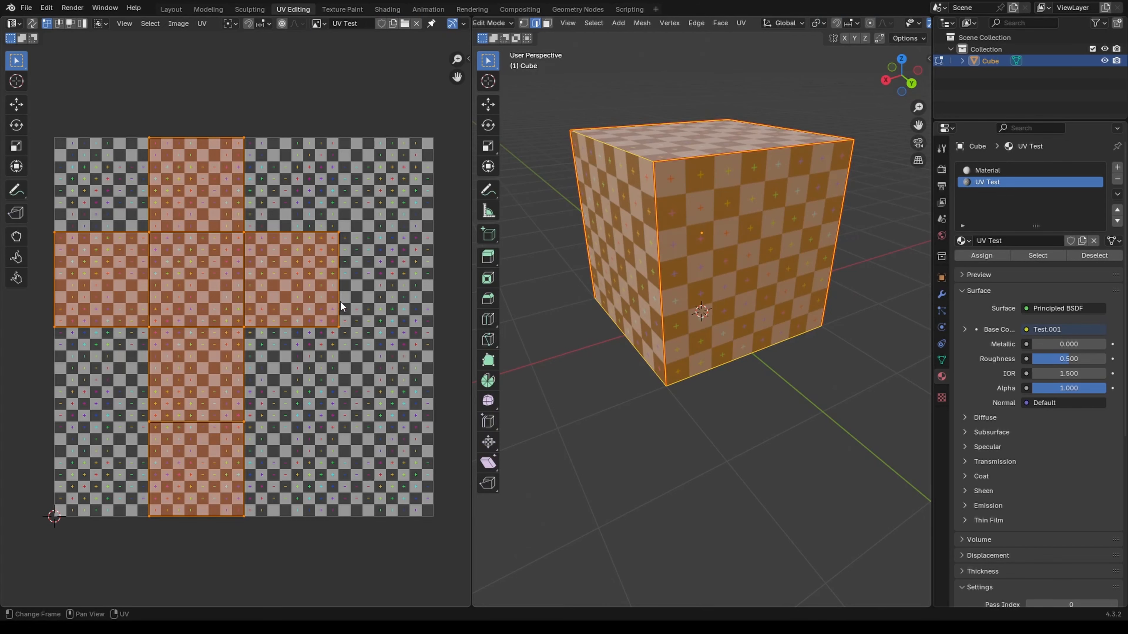
Rotate the cube's whole UV layout by about 40° and examine the checker orientation on its faces in Object Mode
{"action": "scroll", "coordinate": [341, 305], "scroll_direction": "down", "scroll_amount": 1}
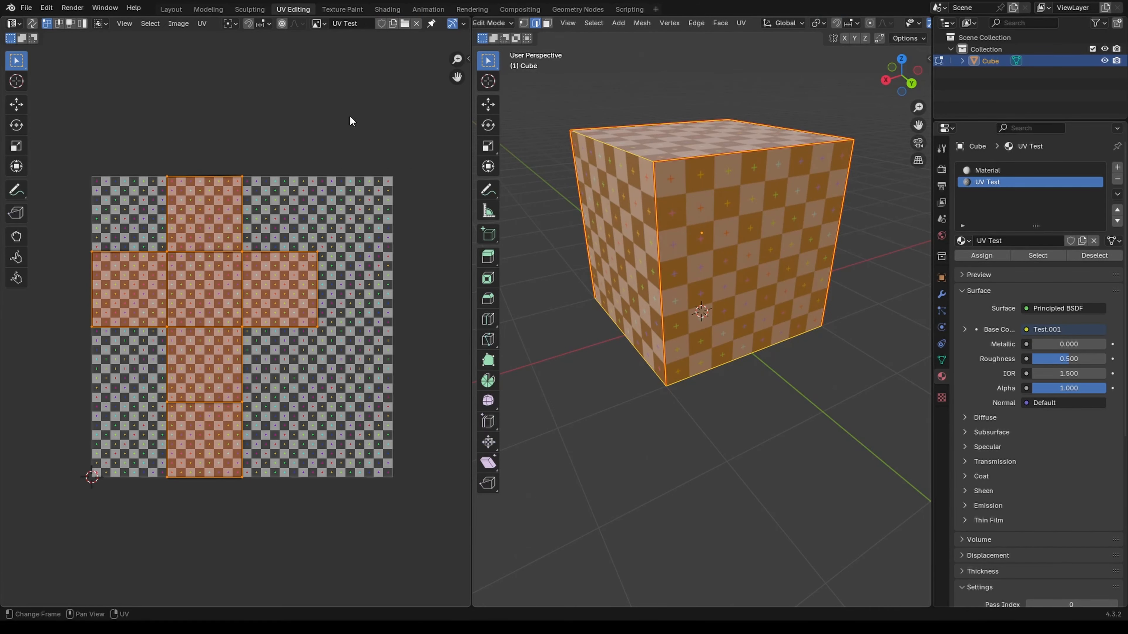
{"action": "key", "text": "r"}
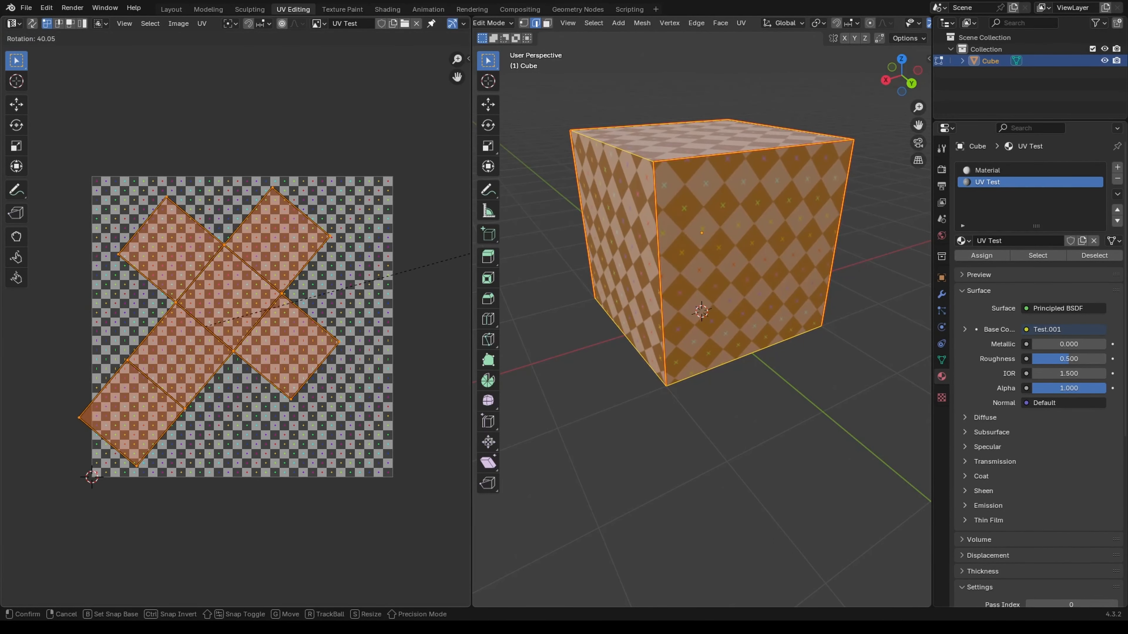
{"action": "left_click", "coordinate": [4, 239]}
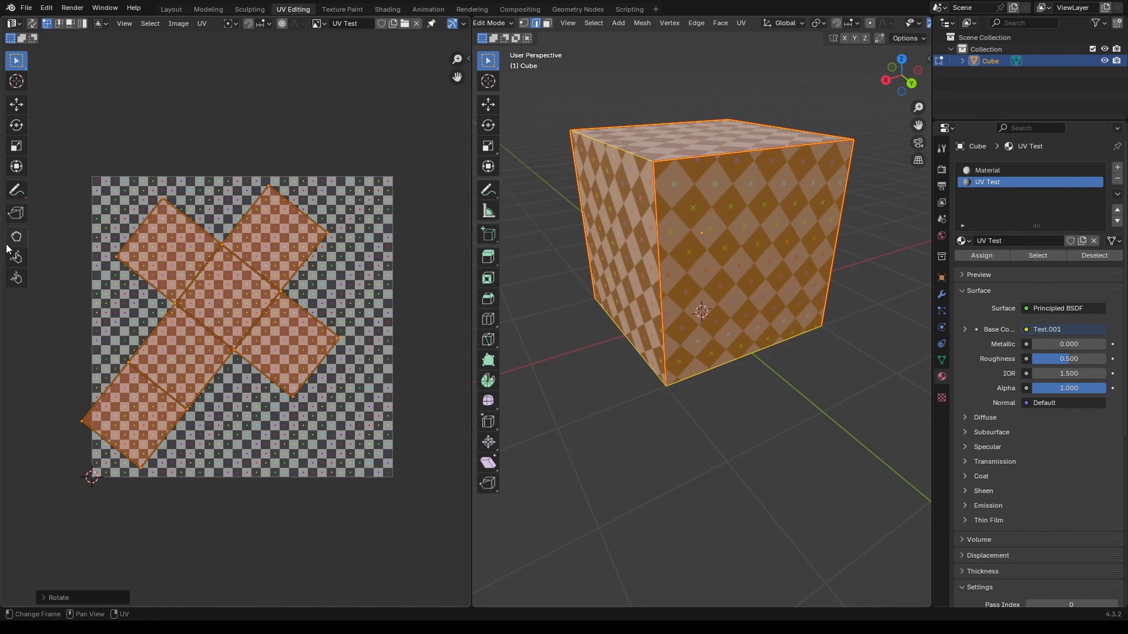
{"action": "middle_click_drag", "start_coordinate": [605, 332], "coordinate": [629, 349]}
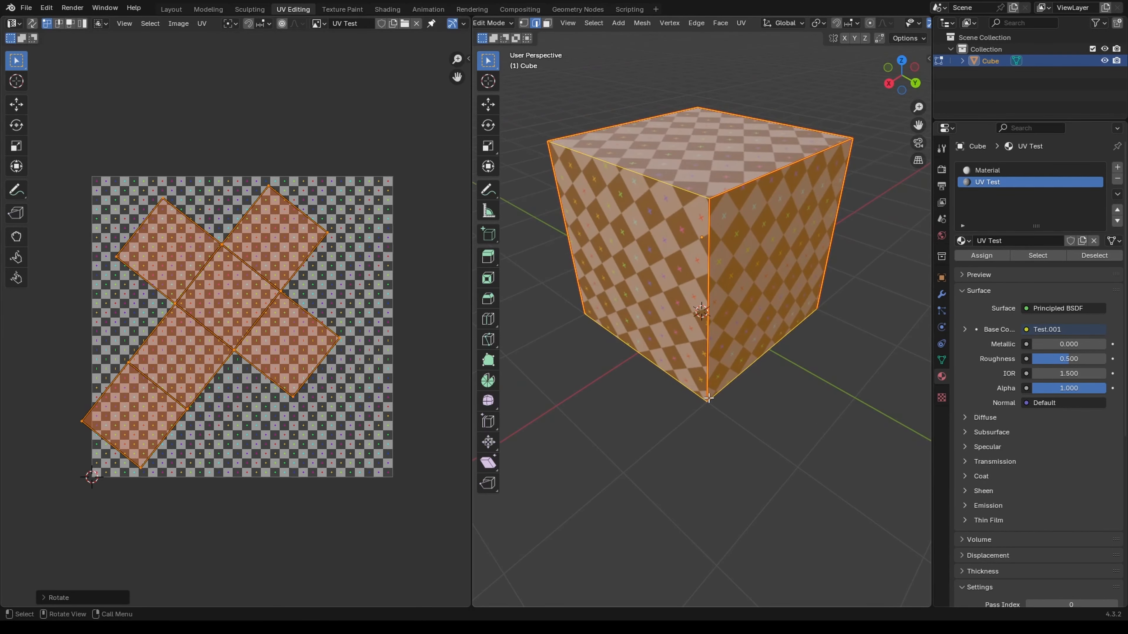
{"action": "key", "text": "Tab"}
{"action": "middle_click_drag", "start_coordinate": [745, 424], "coordinate": [687, 213]}
{"action": "left_click", "coordinate": [759, 417]}
{"action": "key", "text": "Tab"}
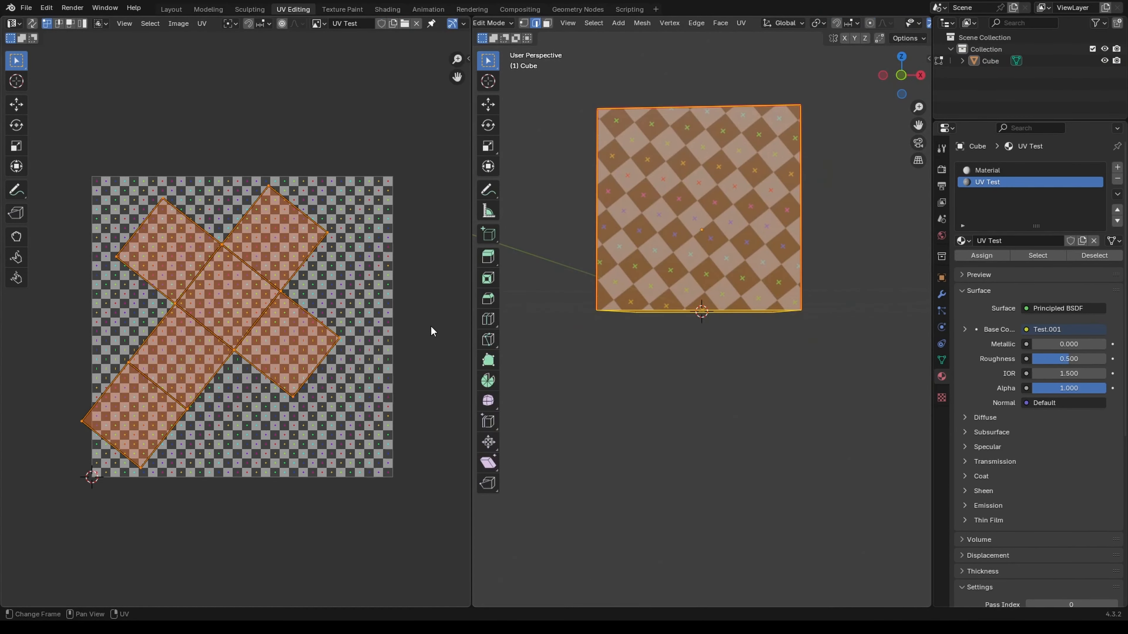
{"action": "key", "text": "Tab"}
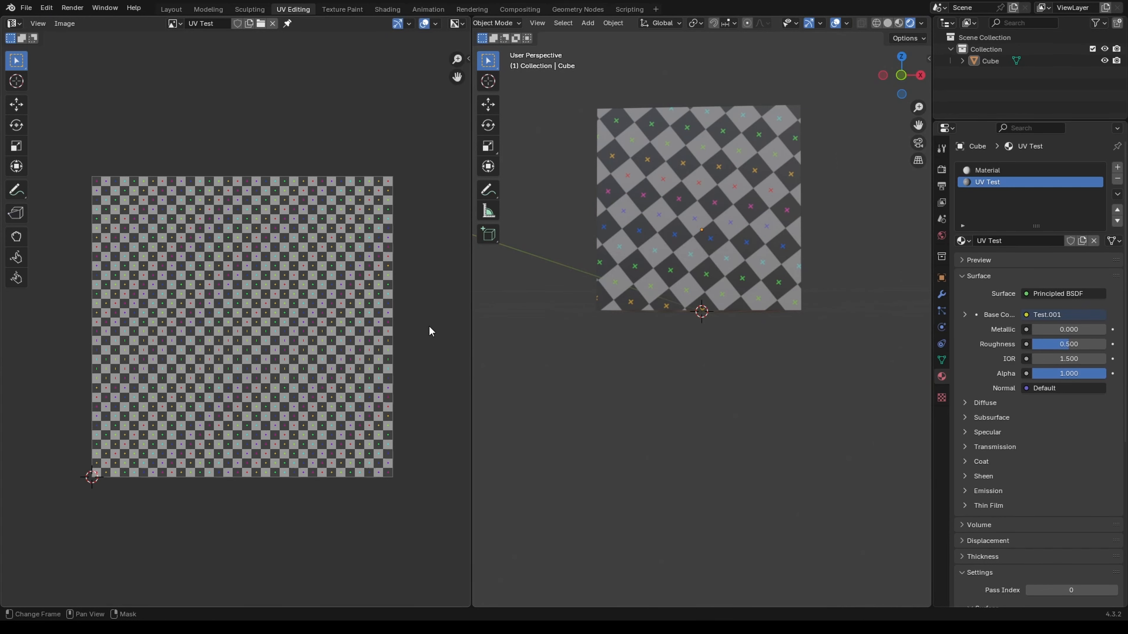
Undo the rotation of the UV layout
{"action": "key", "text": "ctrl+z"}
{"action": "key", "text": "ctrl+z"}
{"action": "key", "text": "ctrl+z"}
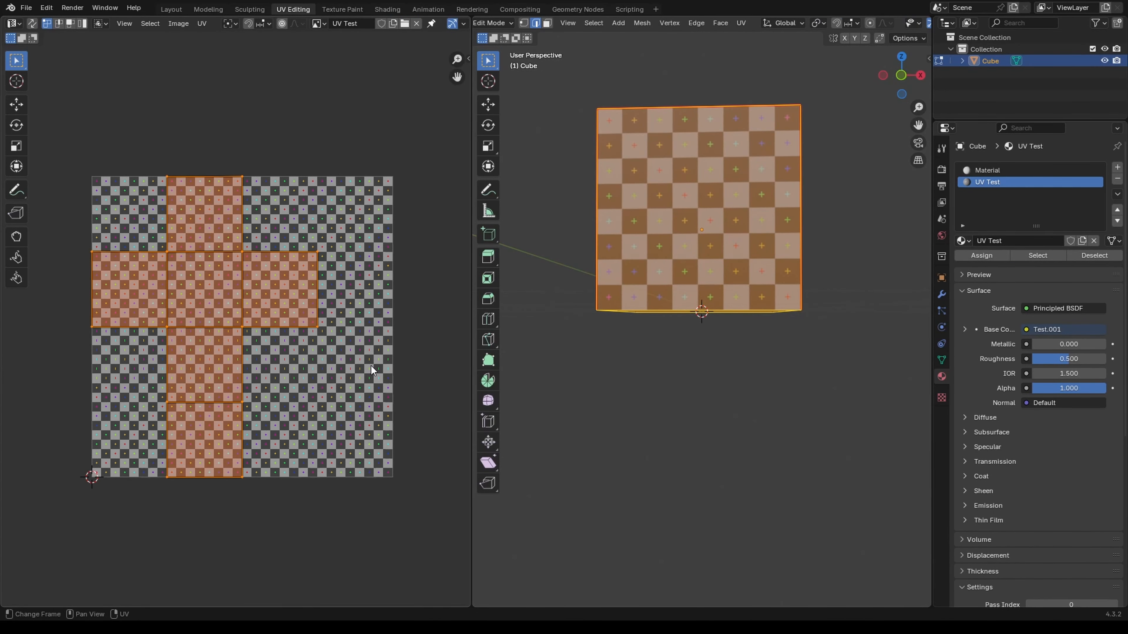
Try scaling the UV layout to about 1.81 and rotating it about -21° and 27°, cancelling each transform
{"action": "key", "text": "s"}
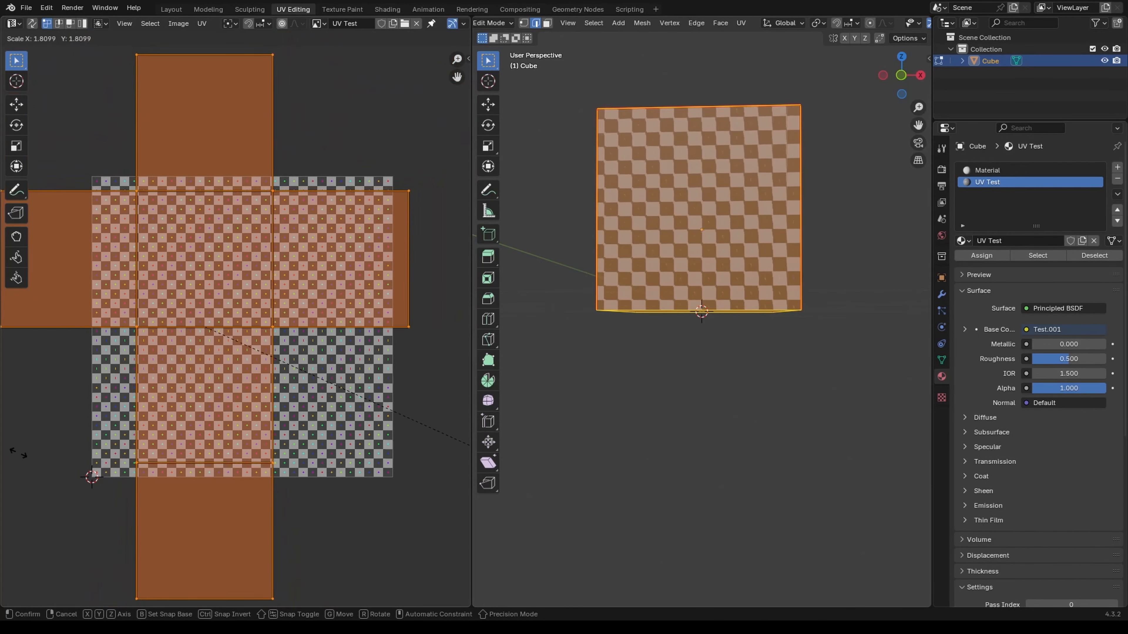
{"action": "key", "text": "Escape"}
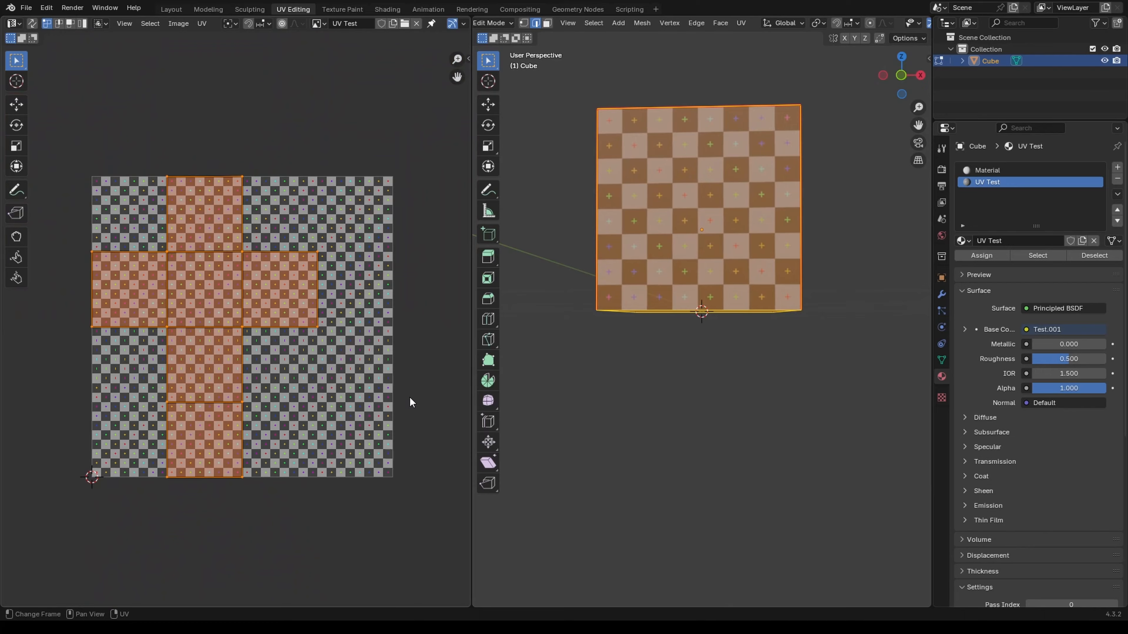
{"action": "key", "text": "r"}
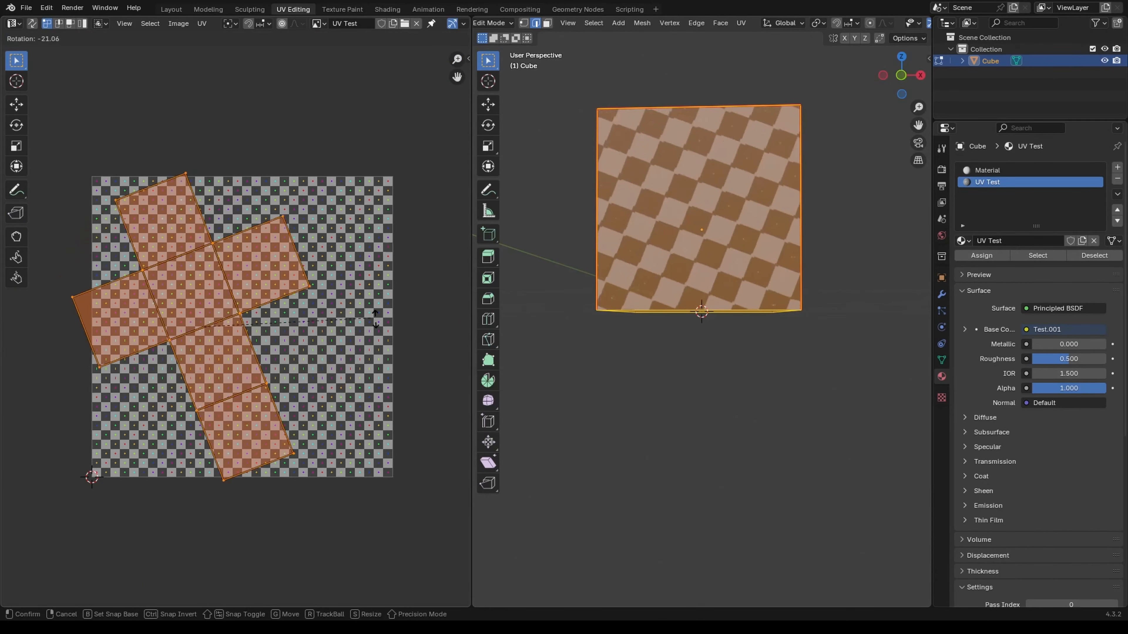
{"action": "key", "text": "Escape"}
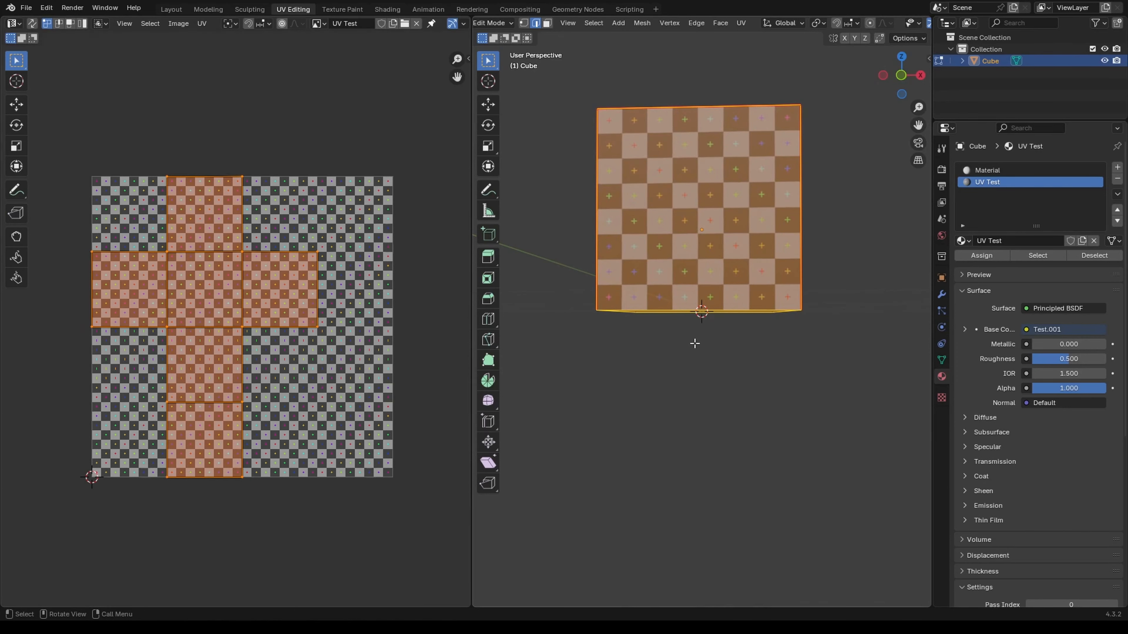
{"action": "middle_click_drag", "start_coordinate": [692, 342], "coordinate": [659, 404]}
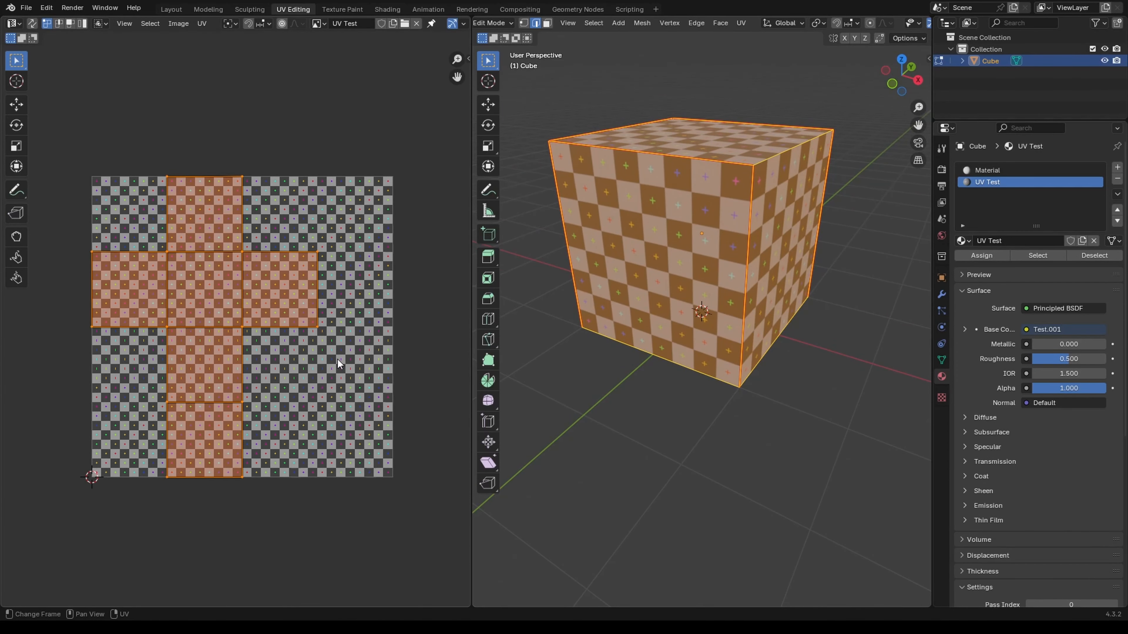
{"action": "key", "text": "r"}
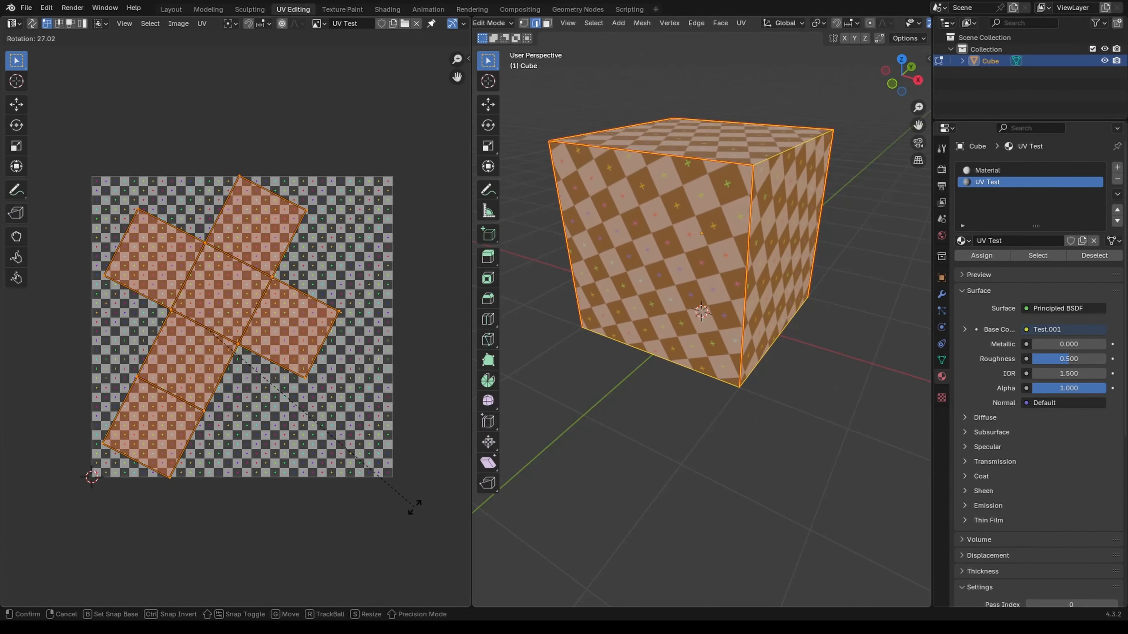
{"action": "key", "text": "Escape"}
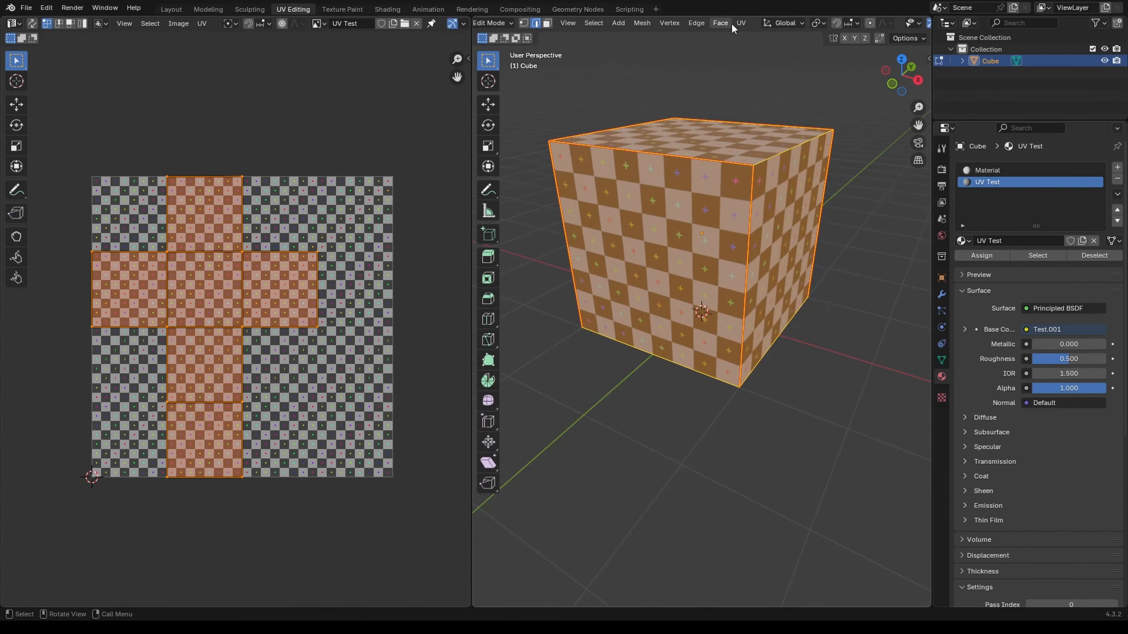
Unwrap the whole cube with Smart UV Project, using a 66° angle limit, Scaled margin method and zero island margin
{"action": "left_click", "coordinate": [739, 23]}
{"action": "mouse_move", "coordinate": [754, 37]}
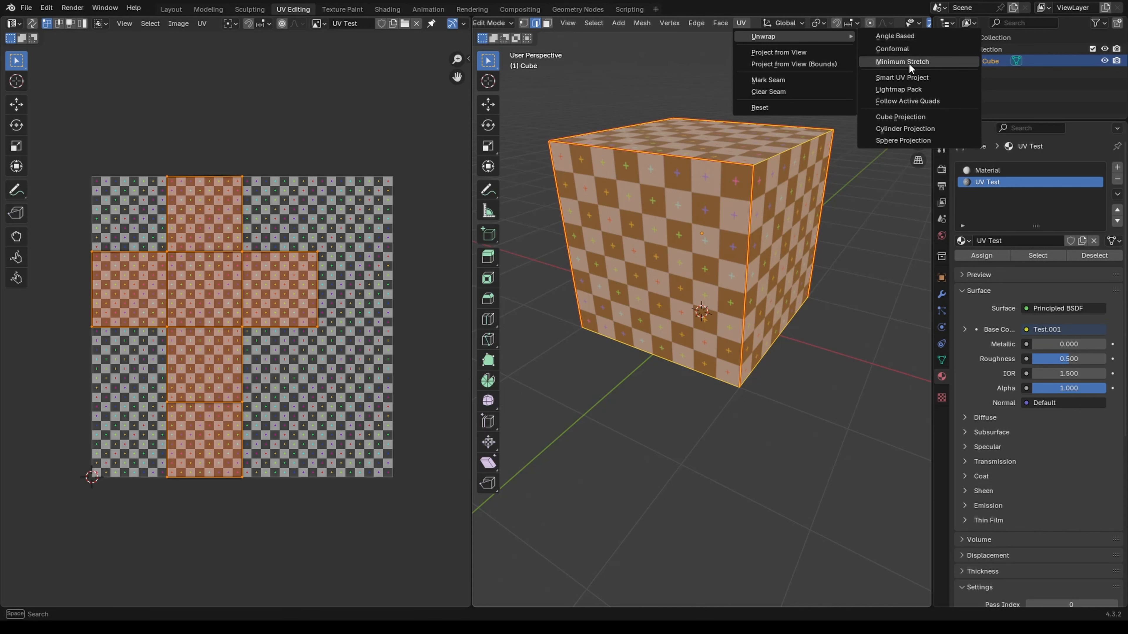
{"action": "left_click", "coordinate": [906, 77]}
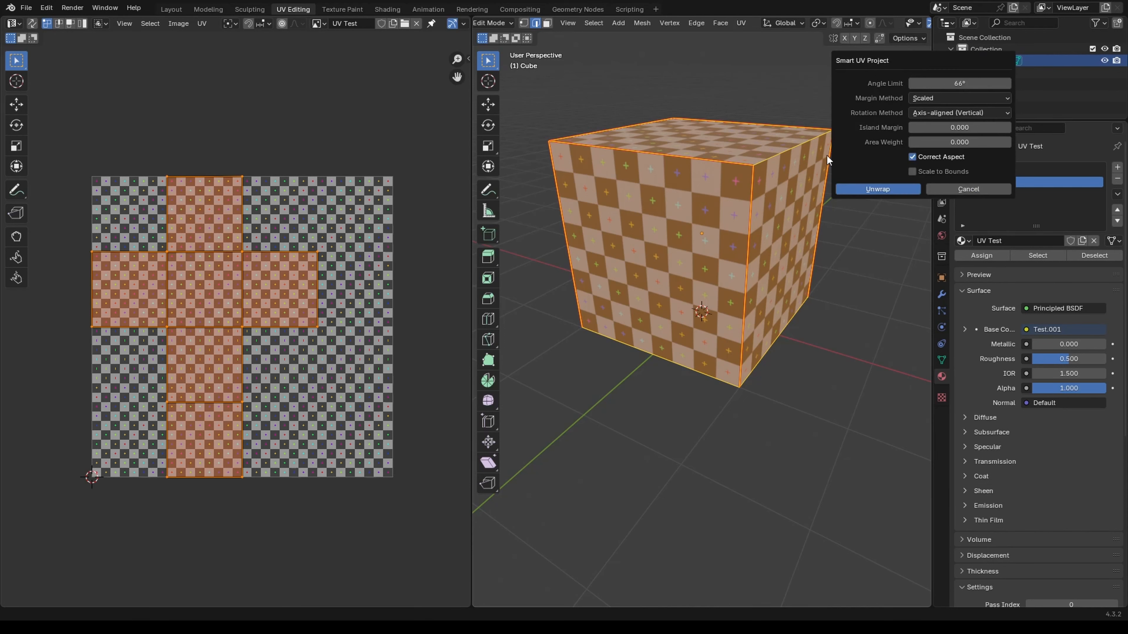
{"action": "left_click", "coordinate": [891, 189]}
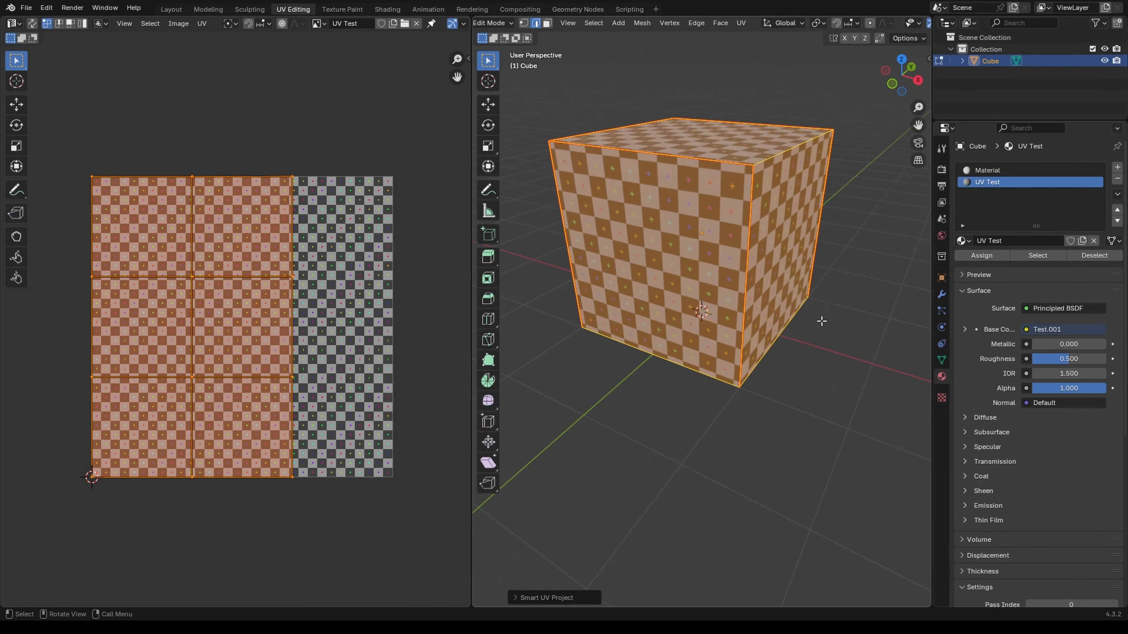
Deselect the mesh and examine the checker pattern's size and continuity across the cube's faces and seams
{"action": "middle_click_drag", "start_coordinate": [820, 316], "coordinate": [755, 318]}
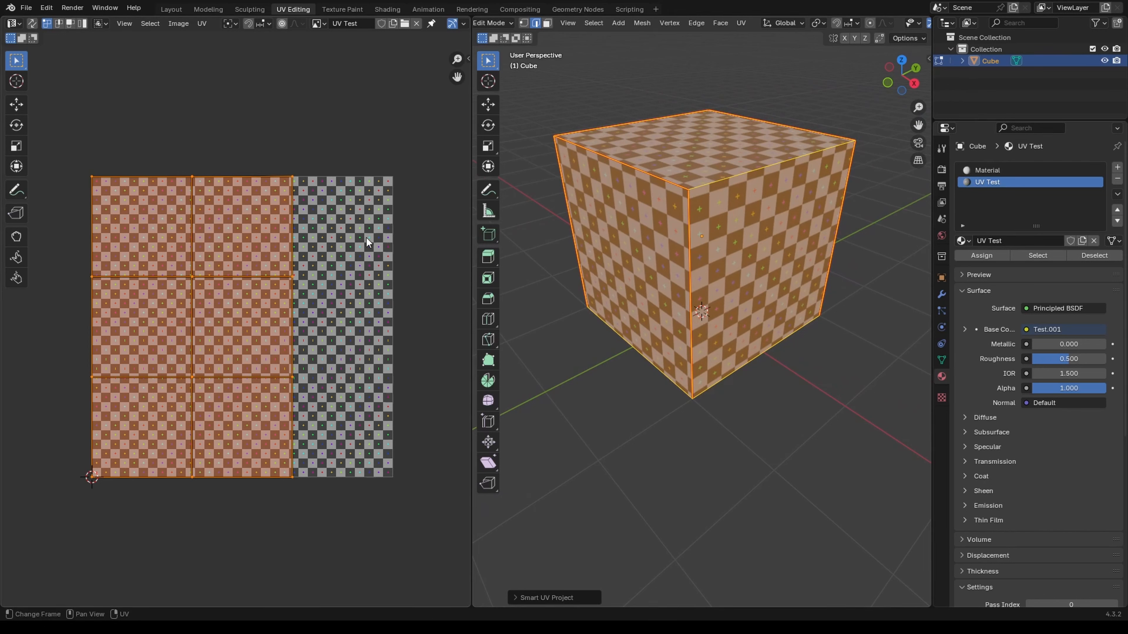
{"action": "middle_click_drag", "start_coordinate": [617, 243], "coordinate": [620, 289]}
{"action": "middle_click_drag", "start_coordinate": [710, 311], "coordinate": [759, 221]}
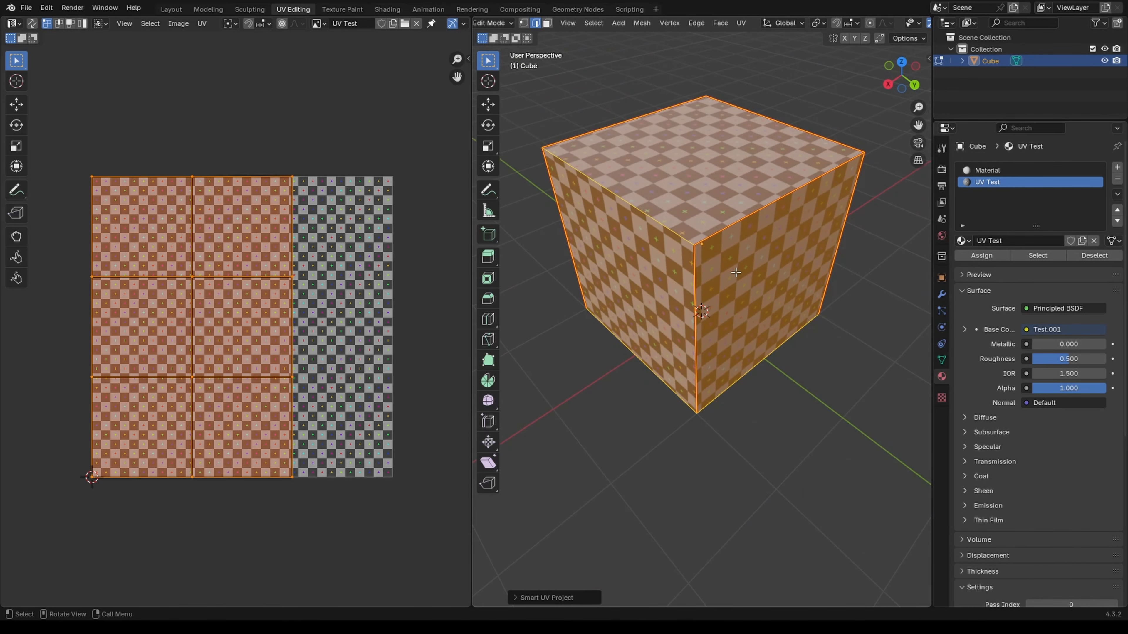
{"action": "middle_click_drag", "start_coordinate": [736, 272], "coordinate": [733, 382]}
{"action": "left_click", "coordinate": [721, 398]}
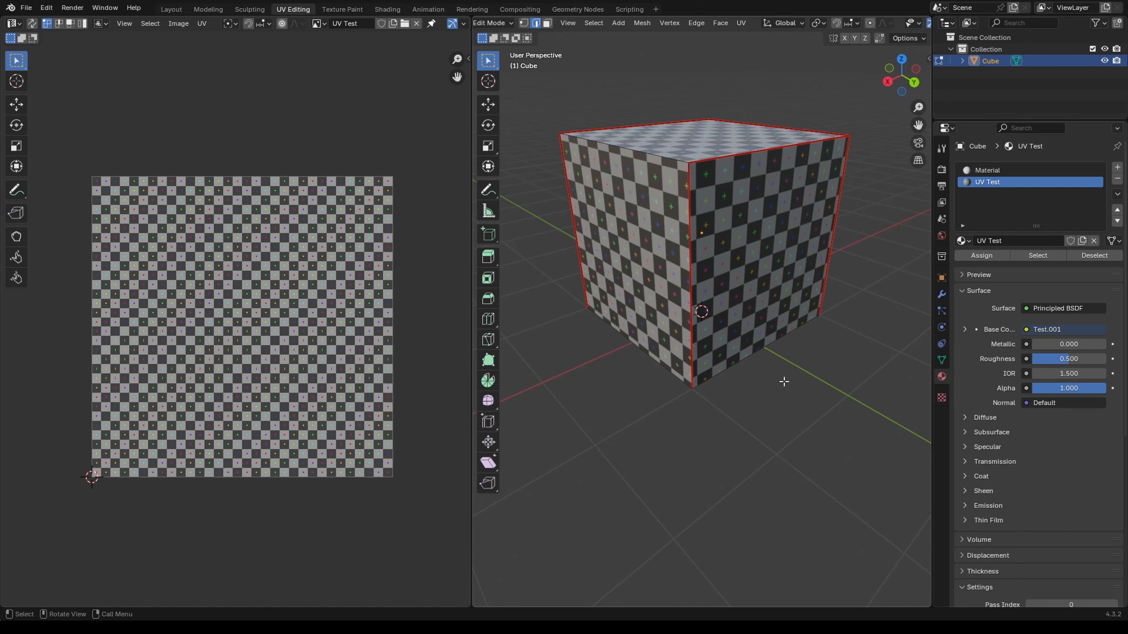
{"action": "scroll", "coordinate": [620, 256], "scroll_direction": "up", "scroll_amount": 3}
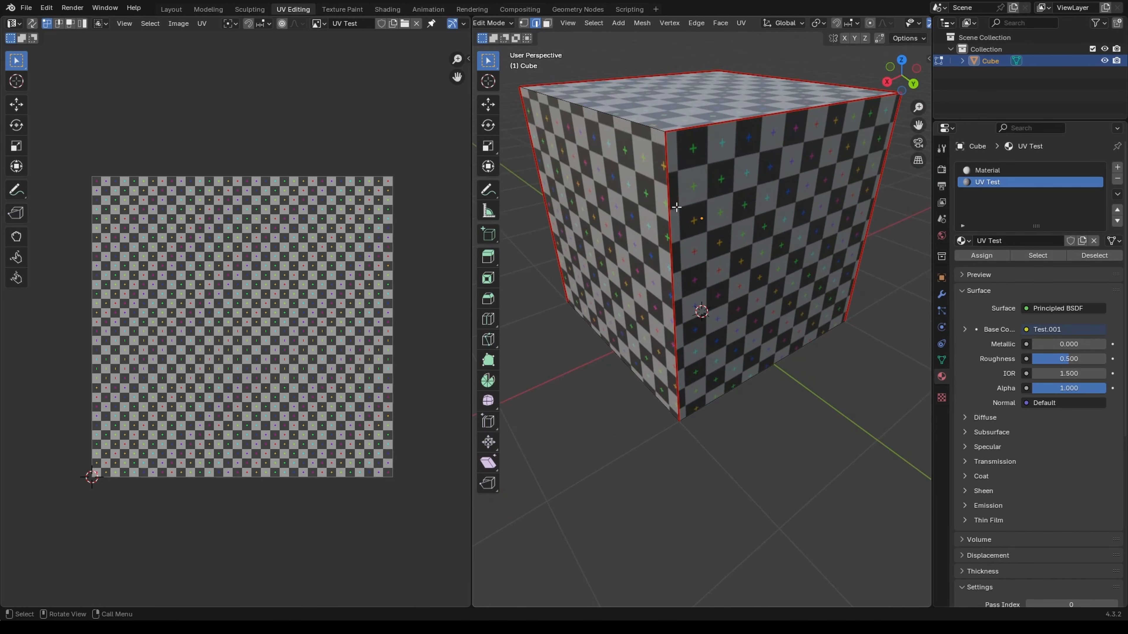
{"action": "middle_click_drag", "start_coordinate": [675, 257], "coordinate": [712, 236]}
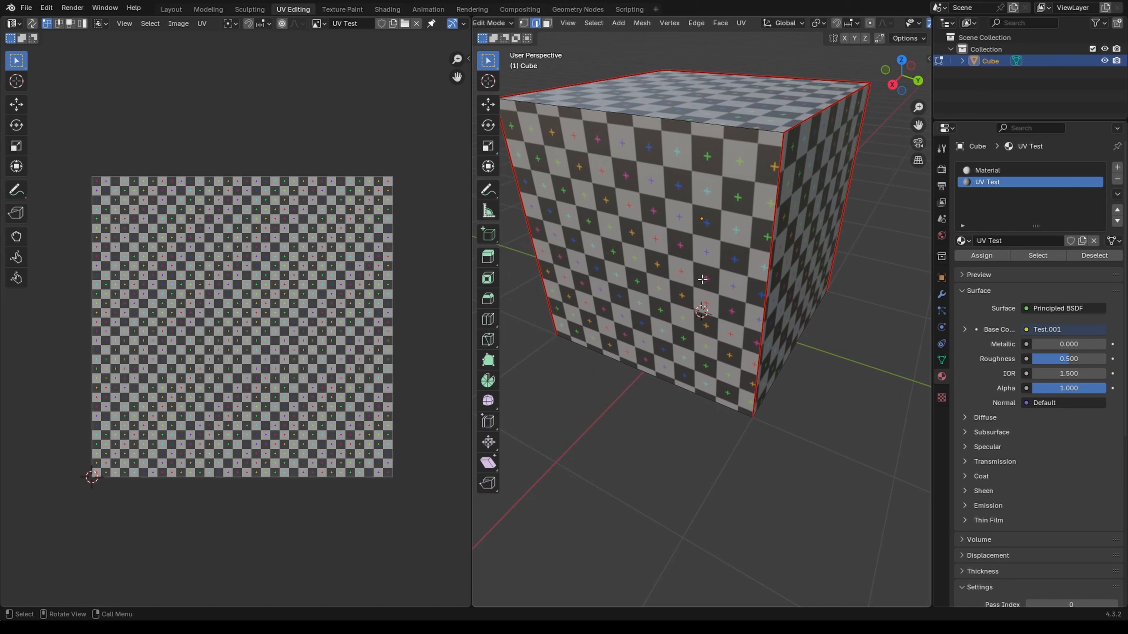
Select all of the cube's geometry in Edit Mode
{"action": "key", "text": "Tab"}
{"action": "key", "text": "Tab"}
{"action": "key", "text": "a"}
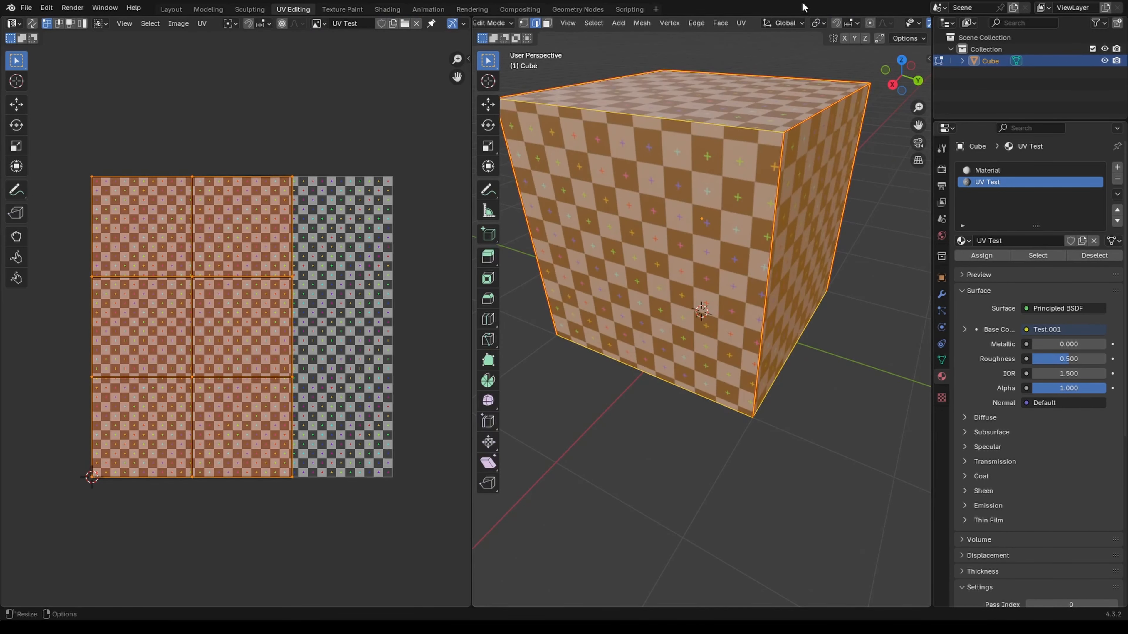
Unwrap the whole cube with Cube Projection and inspect the checker pattern on all its sides
{"action": "left_click", "coordinate": [741, 23]}
{"action": "mouse_move", "coordinate": [764, 36]}
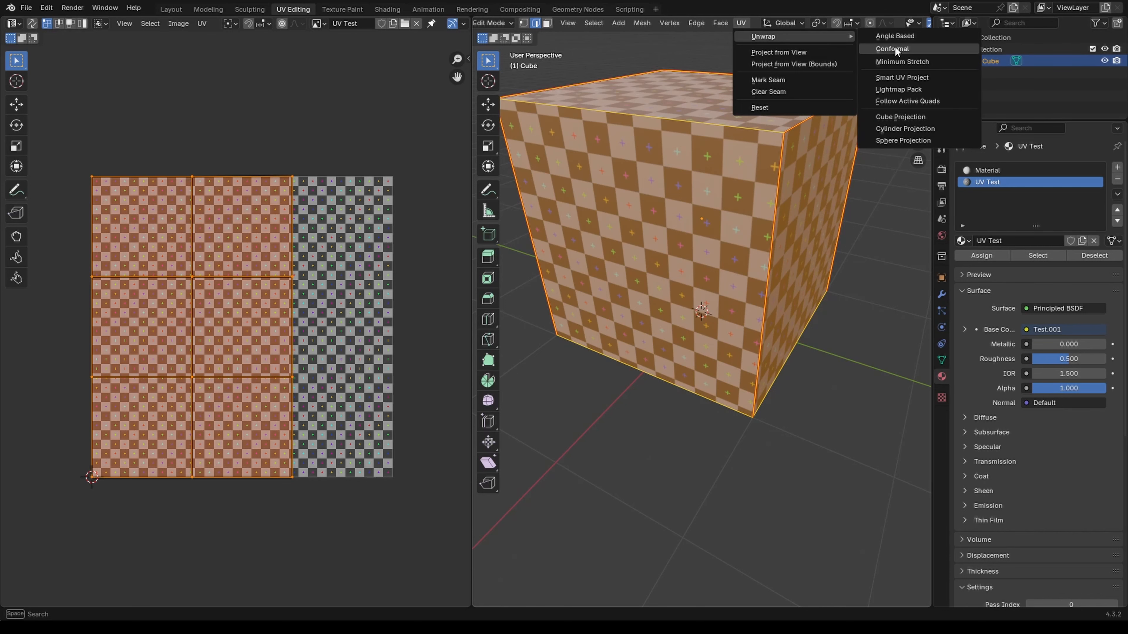
{"action": "left_click", "coordinate": [899, 116]}
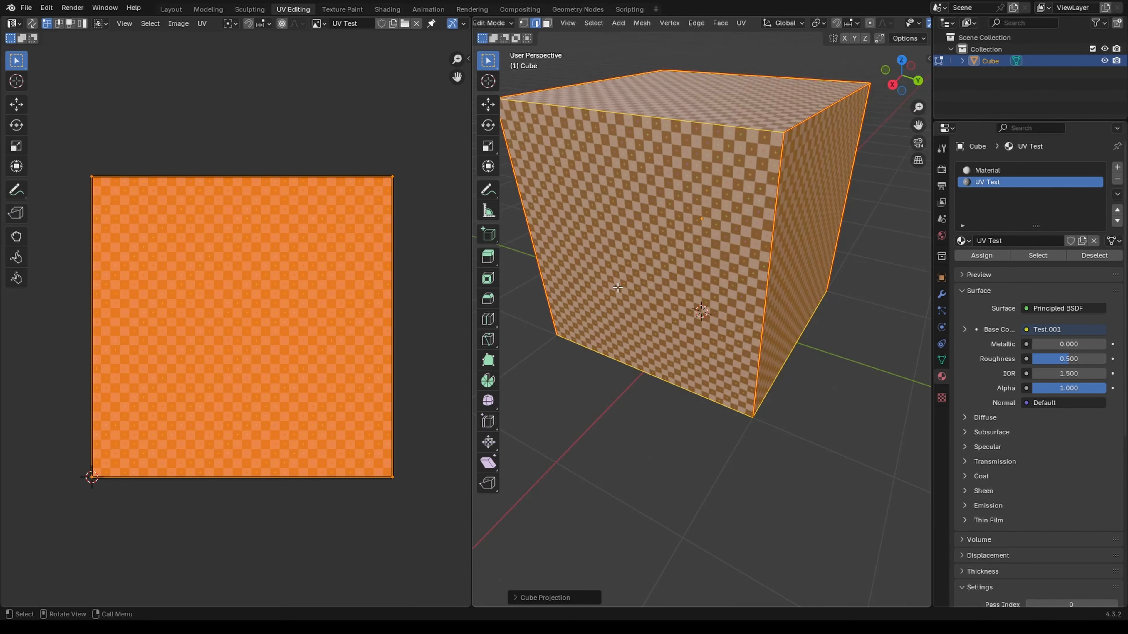
{"action": "middle_click_drag", "start_coordinate": [680, 283], "coordinate": [639, 293]}
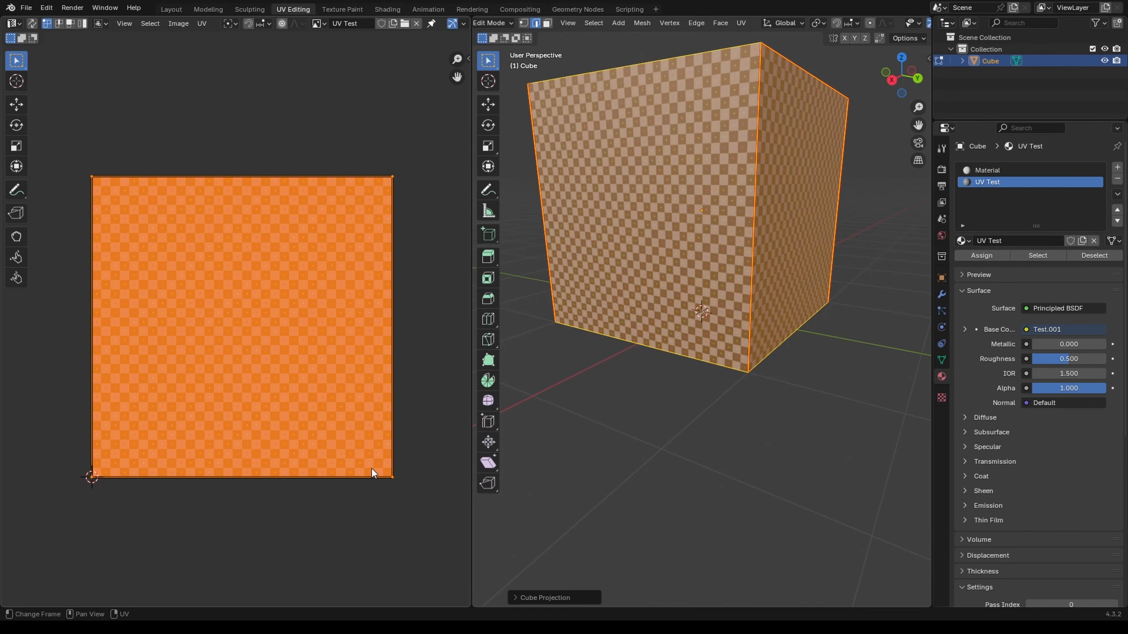
{"action": "middle_click_drag", "start_coordinate": [695, 269], "coordinate": [638, 288]}
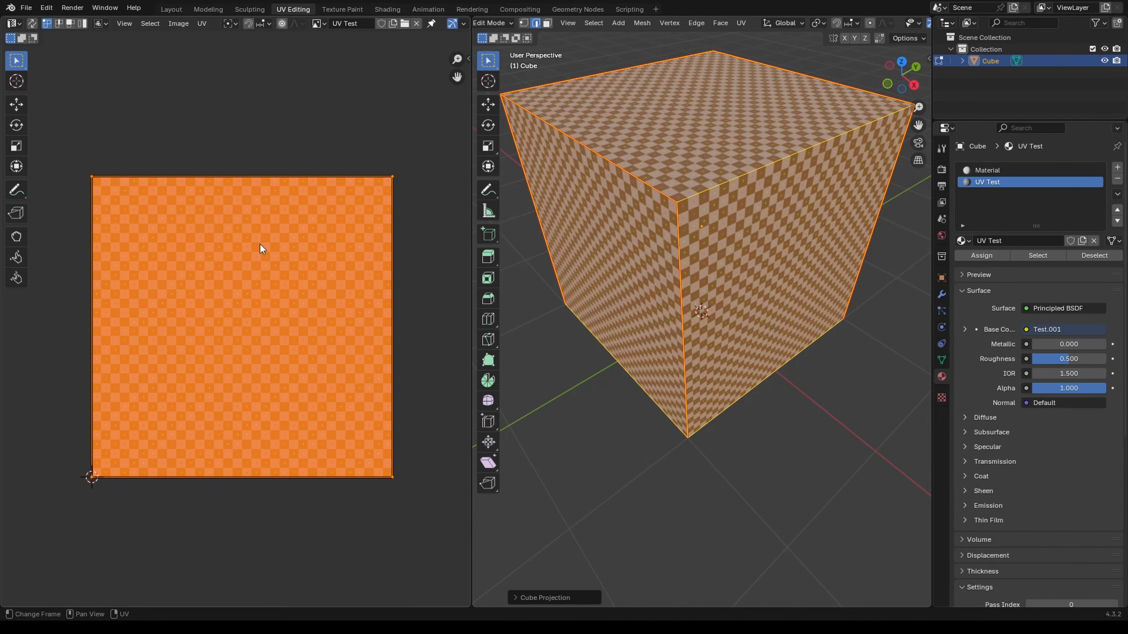
{"action": "middle_click_drag", "start_coordinate": [600, 343], "coordinate": [777, 276]}
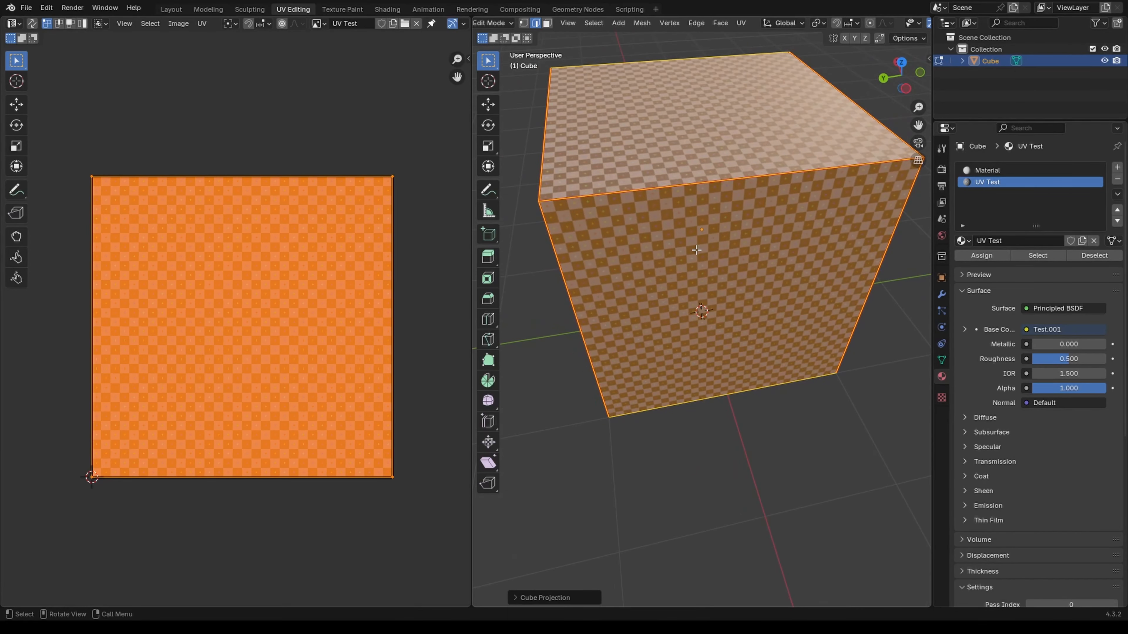
{"action": "middle_click_drag", "start_coordinate": [698, 250], "coordinate": [716, 252]}
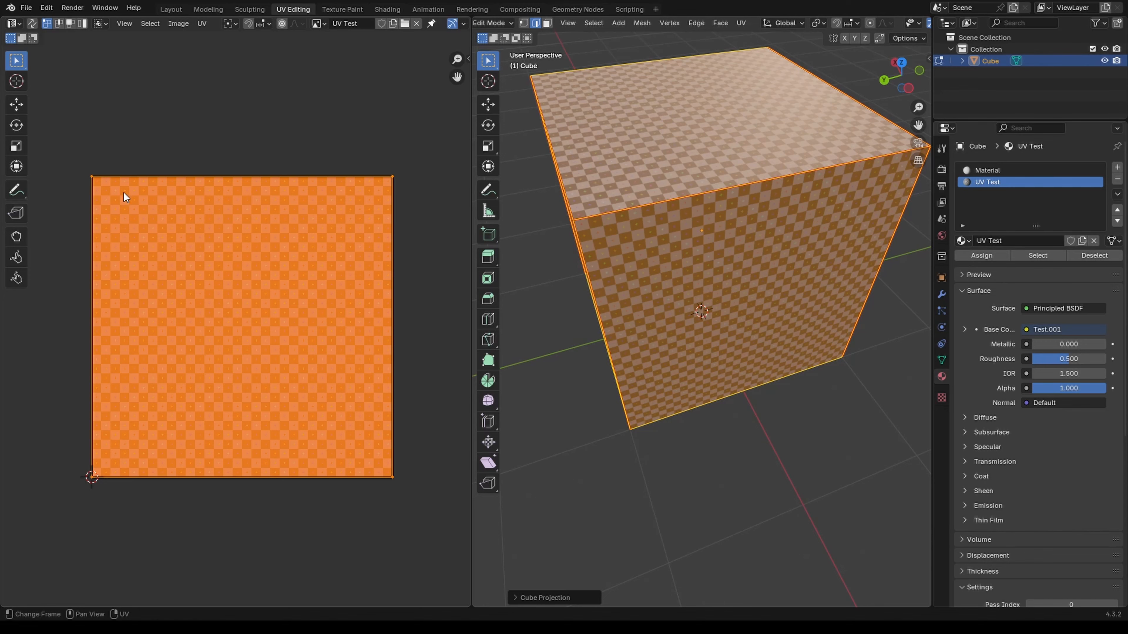
{"action": "middle_click_drag", "start_coordinate": [679, 266], "coordinate": [727, 252]}
{"action": "scroll", "coordinate": [655, 250], "scroll_direction": "down", "scroll_amount": 2}
{"action": "scroll", "coordinate": [691, 255], "scroll_direction": "up", "scroll_amount": 3}
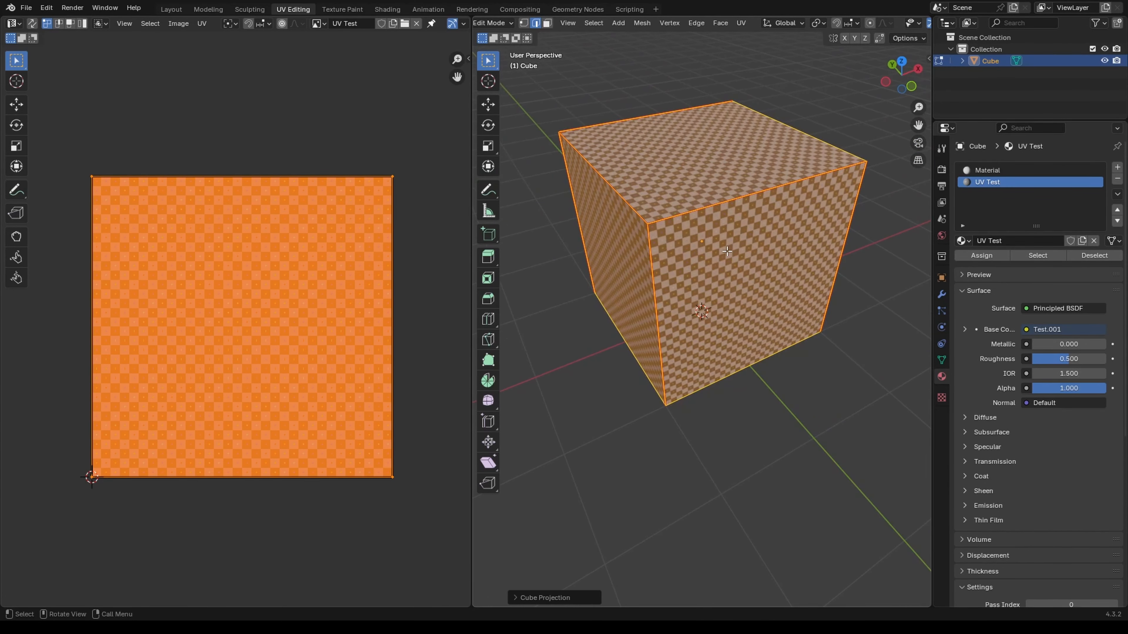
Unwrap the selected cube with the Conformal method and inspect the checker pattern on its side faces
{"action": "left_click", "coordinate": [742, 24]}
{"action": "mouse_move", "coordinate": [757, 36]}
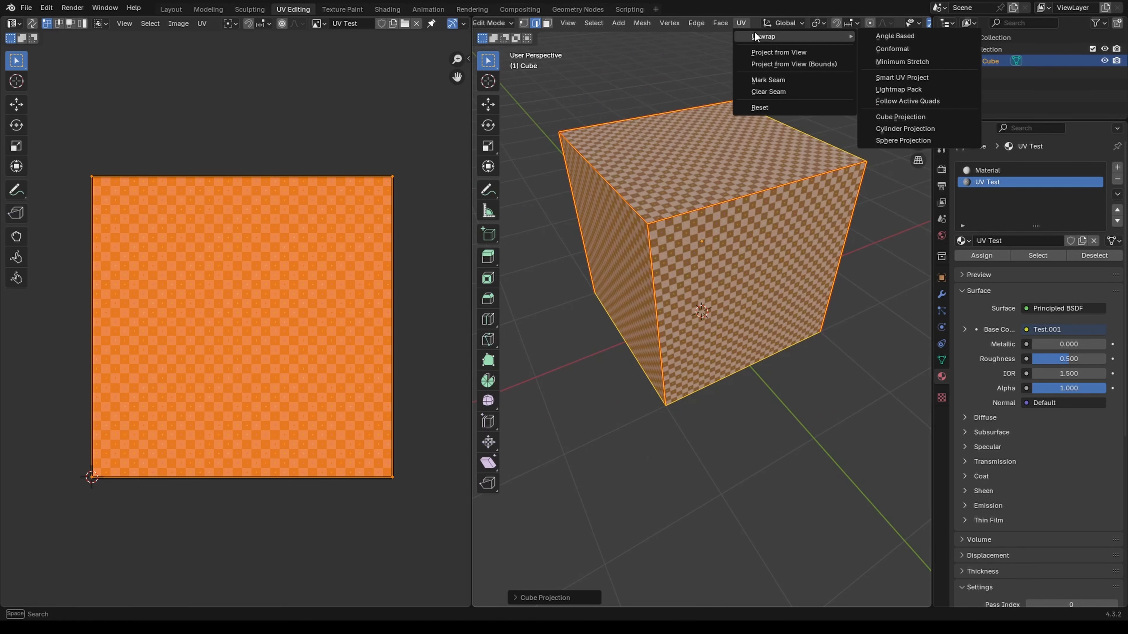
{"action": "left_click", "coordinate": [887, 46]}
{"action": "middle_click_drag", "start_coordinate": [558, 285], "coordinate": [693, 163]}
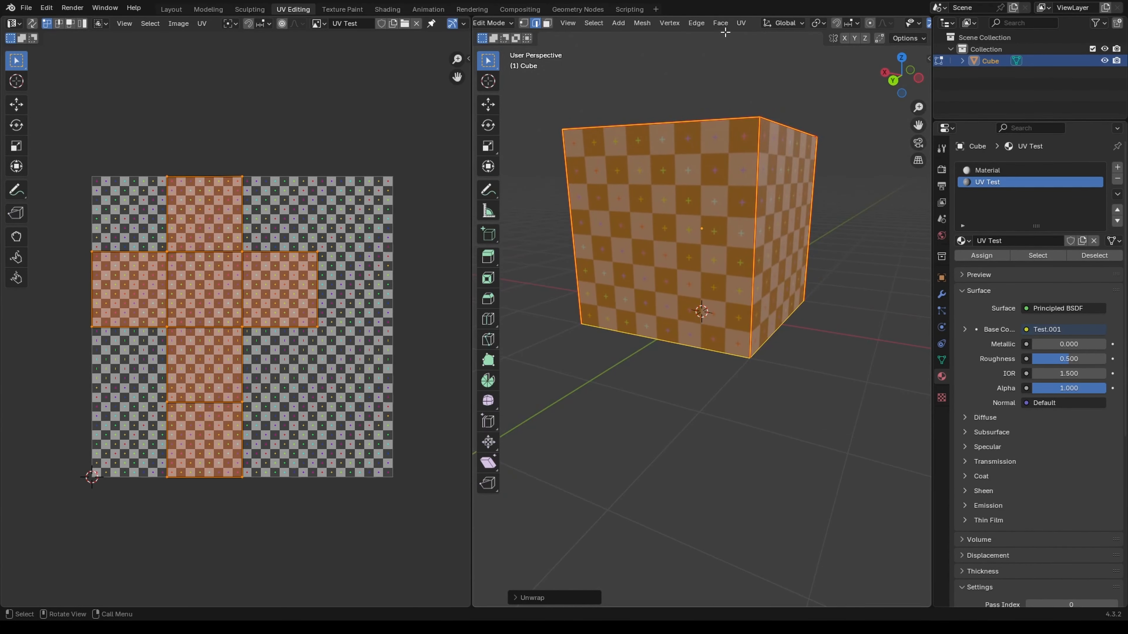
Unwrap the selected cube with the Minimum Stretch method and check the checker pattern across its top and side faces
{"action": "left_click", "coordinate": [740, 24]}
{"action": "mouse_move", "coordinate": [796, 39]}
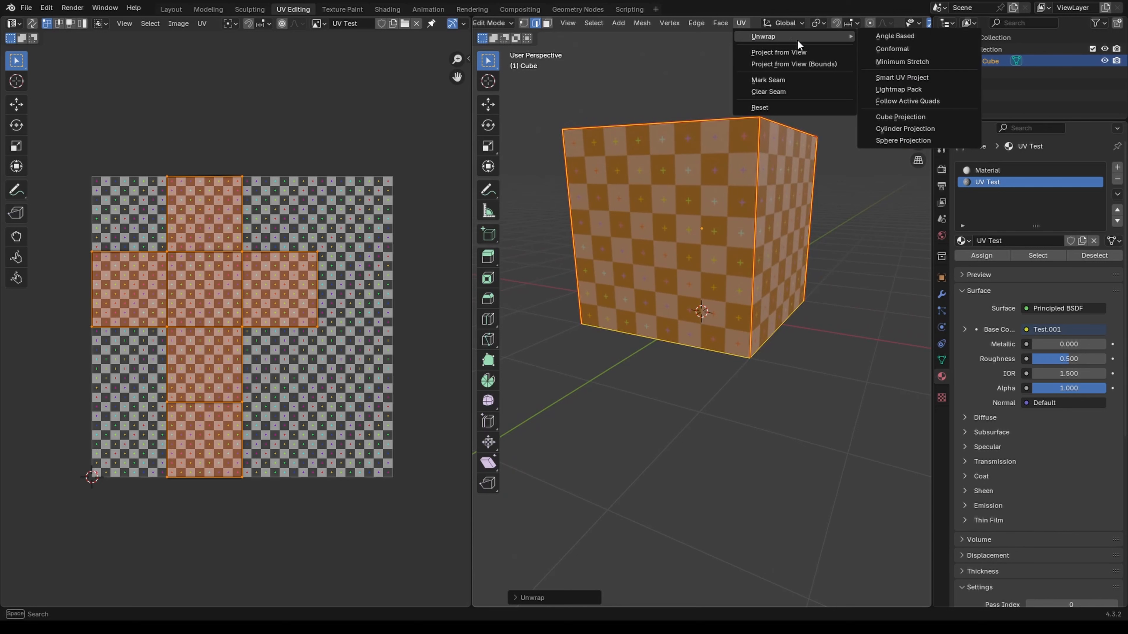
{"action": "left_click", "coordinate": [886, 61]}
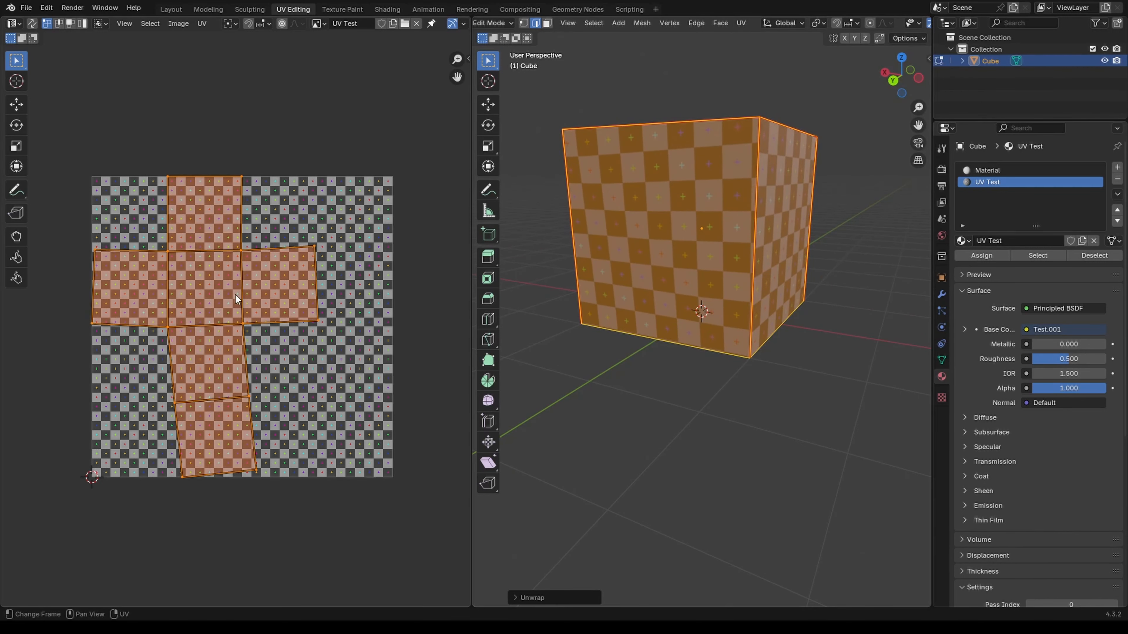
{"action": "middle_click_drag", "start_coordinate": [637, 323], "coordinate": [626, 364]}
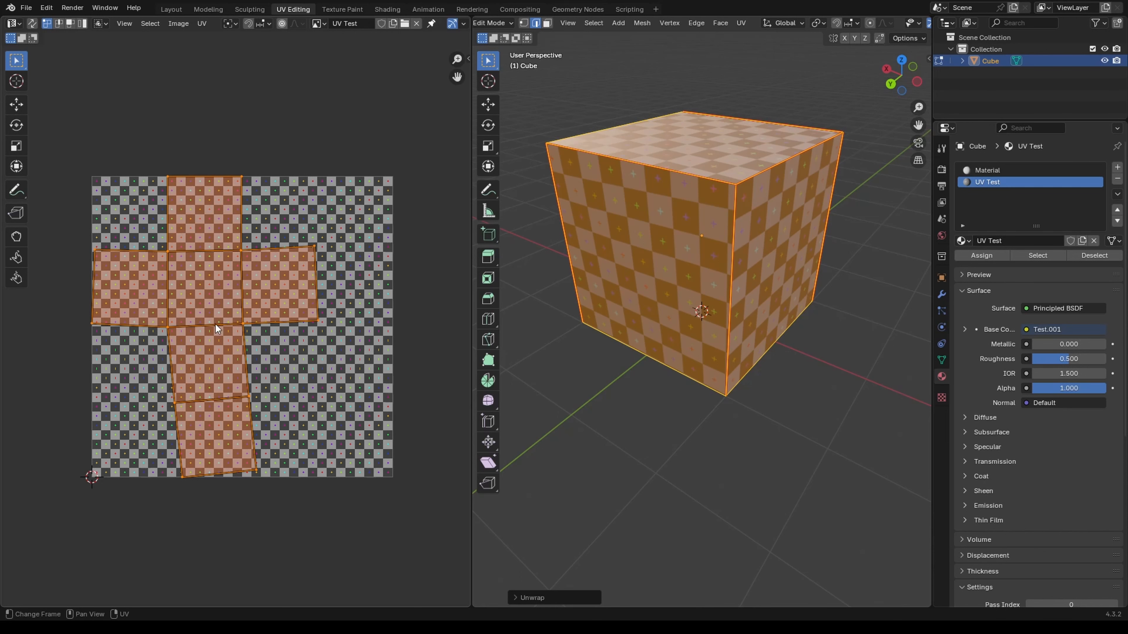
{"action": "middle_click_drag", "start_coordinate": [780, 259], "coordinate": [751, 250]}
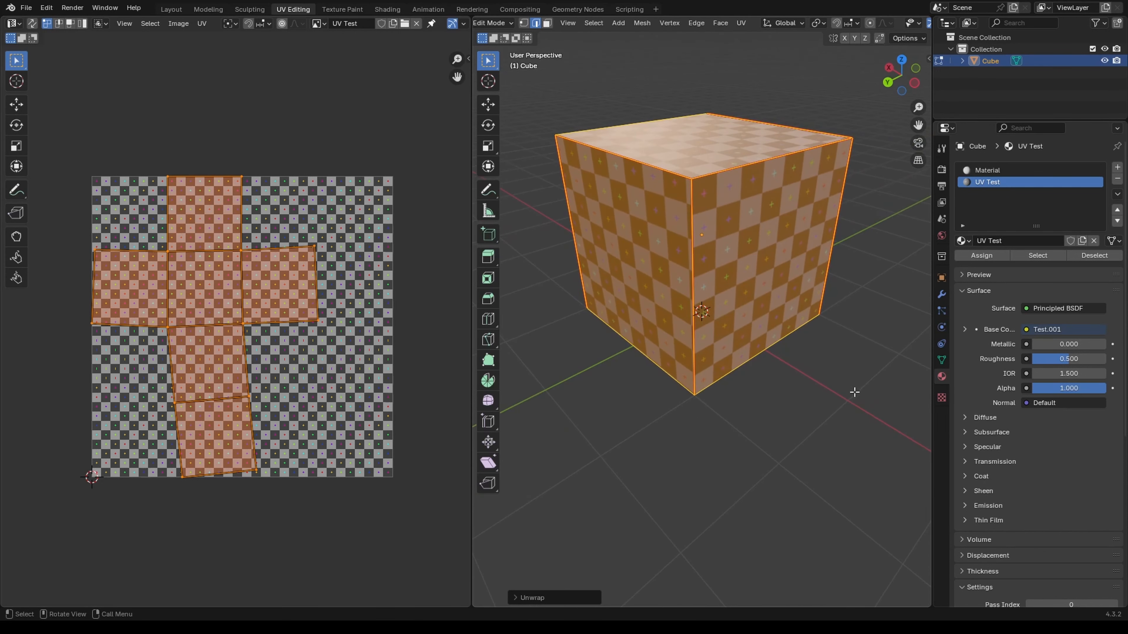
{"action": "middle_click_drag", "start_coordinate": [733, 302], "coordinate": [742, 214]}
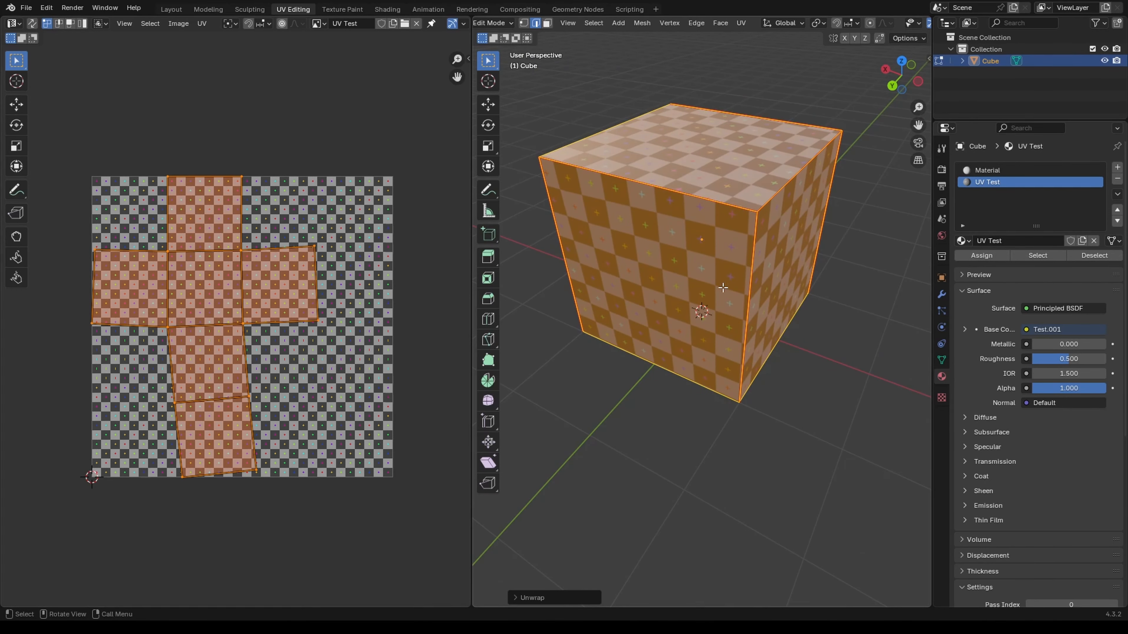
{"action": "middle_click_drag", "start_coordinate": [739, 286], "coordinate": [577, 112]}
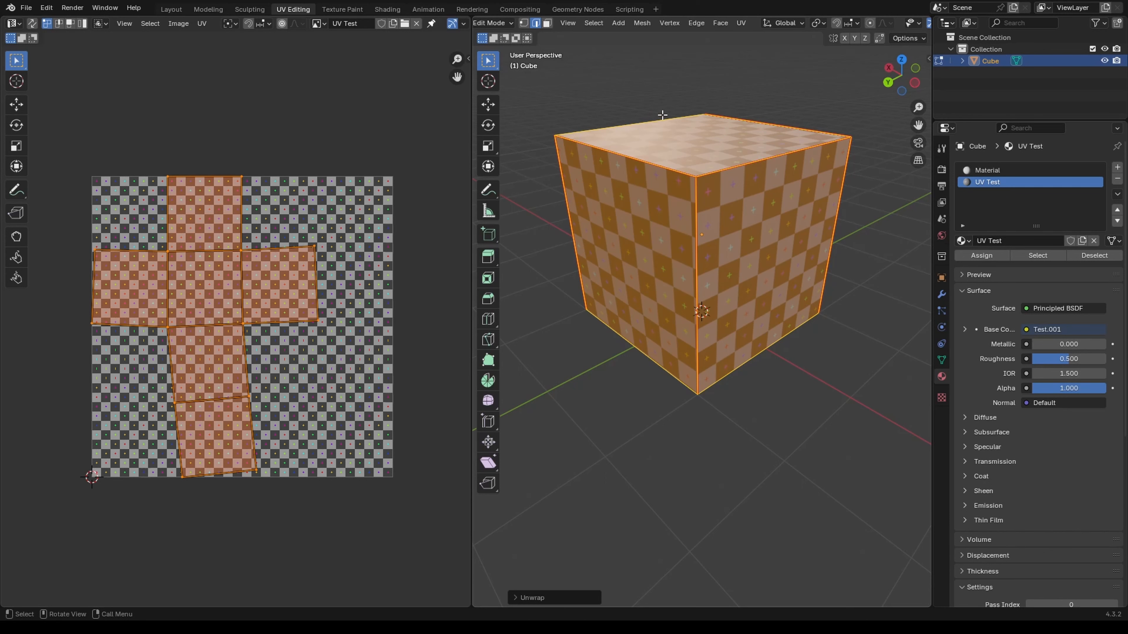
Unwrap the cube with Smart UV Project, using a 66° angle limit, Scaled margin method, Axis-aligned (Vertical) rotation and zero island margin
{"action": "left_click", "coordinate": [742, 25]}
{"action": "mouse_move", "coordinate": [760, 34]}
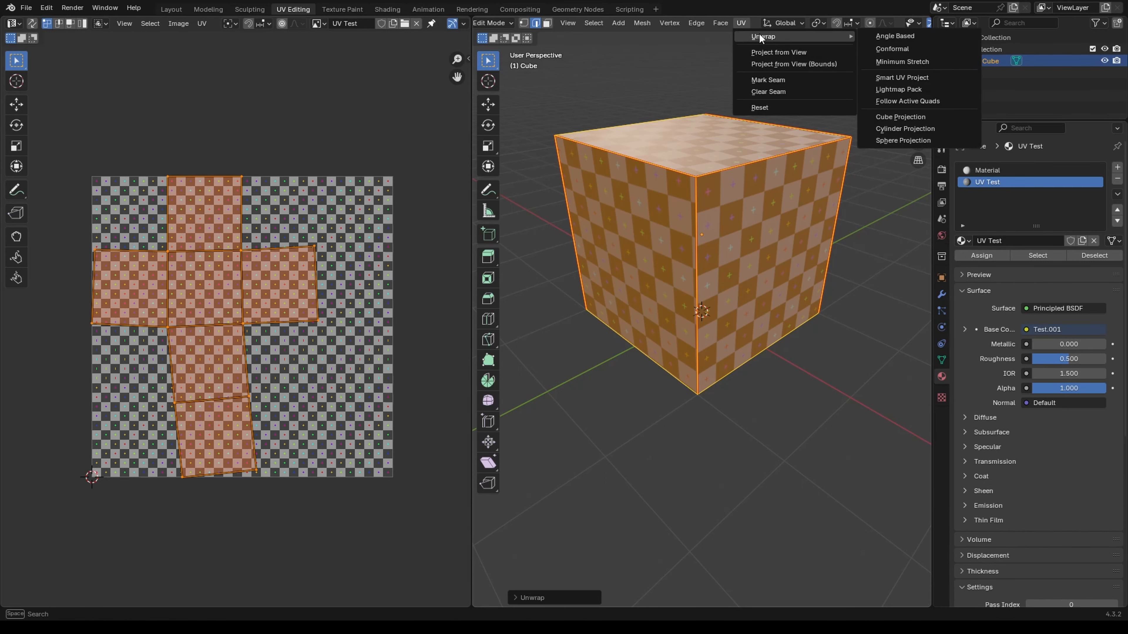
{"action": "left_click", "coordinate": [906, 76]}
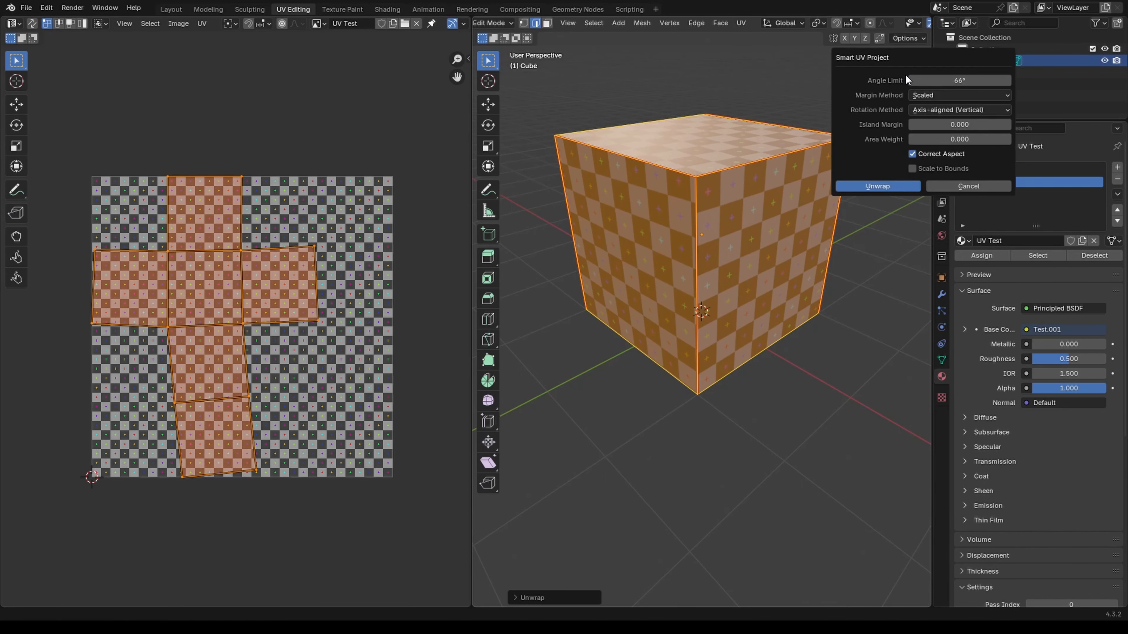
{"action": "left_click", "coordinate": [874, 185]}
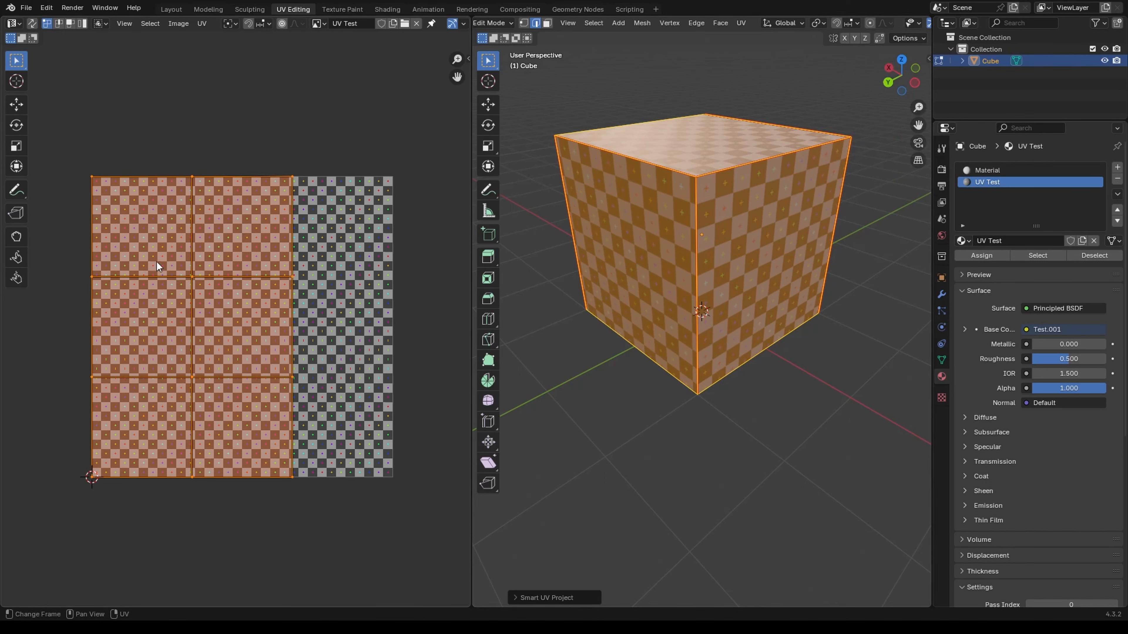
{"action": "middle_click_drag", "start_coordinate": [574, 309], "coordinate": [608, 313]}
{"action": "middle_click_drag", "start_coordinate": [631, 187], "coordinate": [770, 178]}
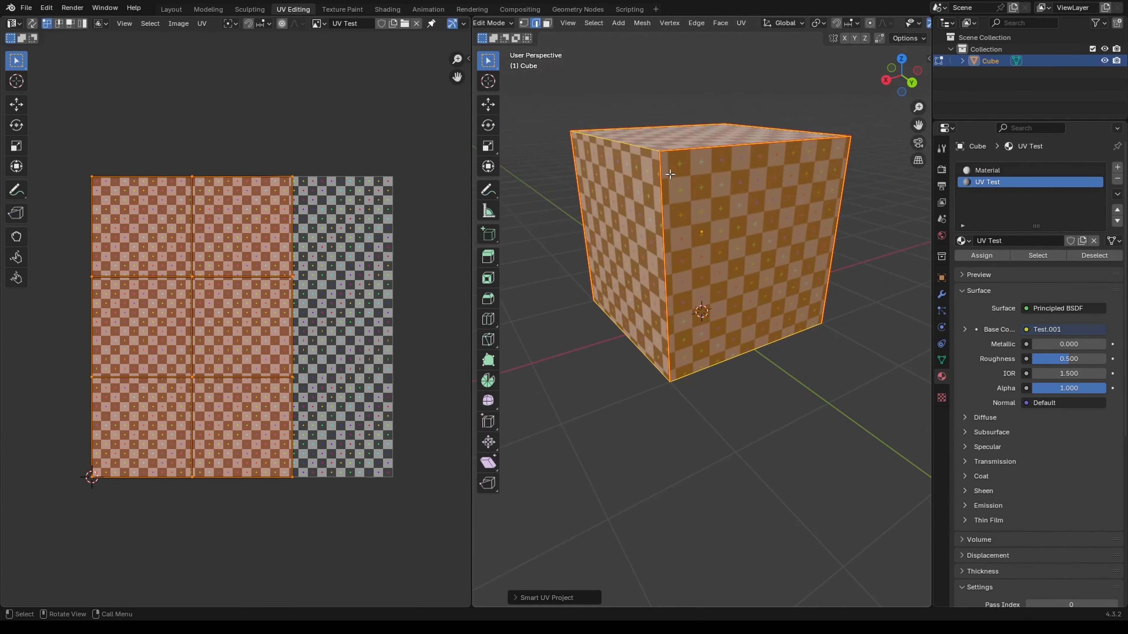
{"action": "middle_click_drag", "start_coordinate": [674, 226], "coordinate": [714, 210]}
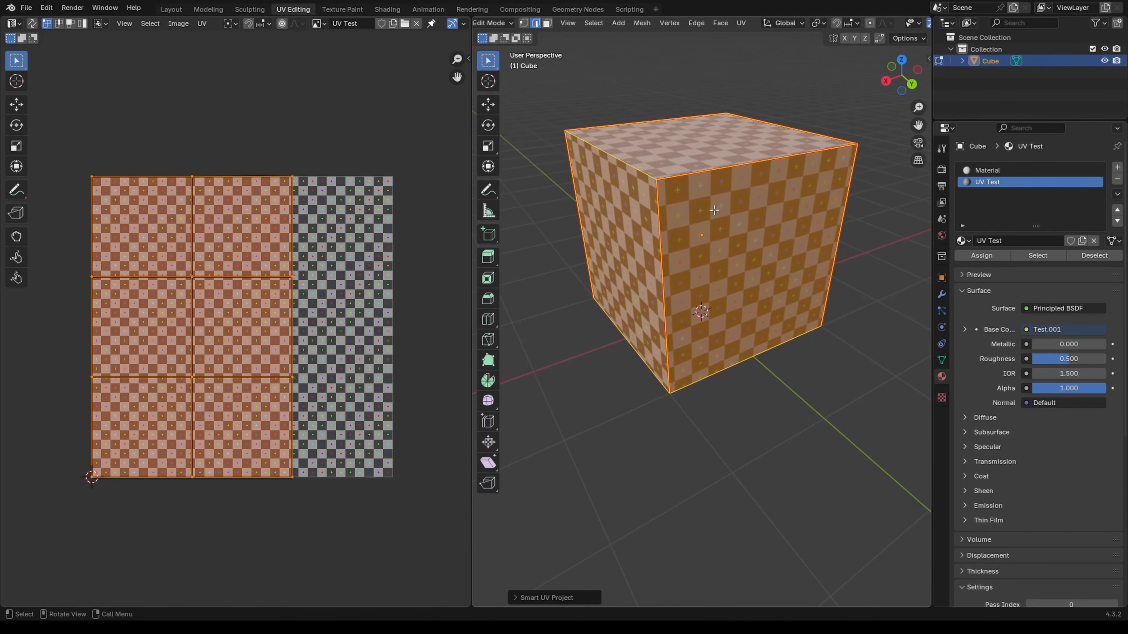
Unwrap the selected cube with Lightmap Pack and inspect the checker pattern closely around one of its top corners
{"action": "left_click", "coordinate": [741, 23]}
{"action": "mouse_move", "coordinate": [757, 34]}
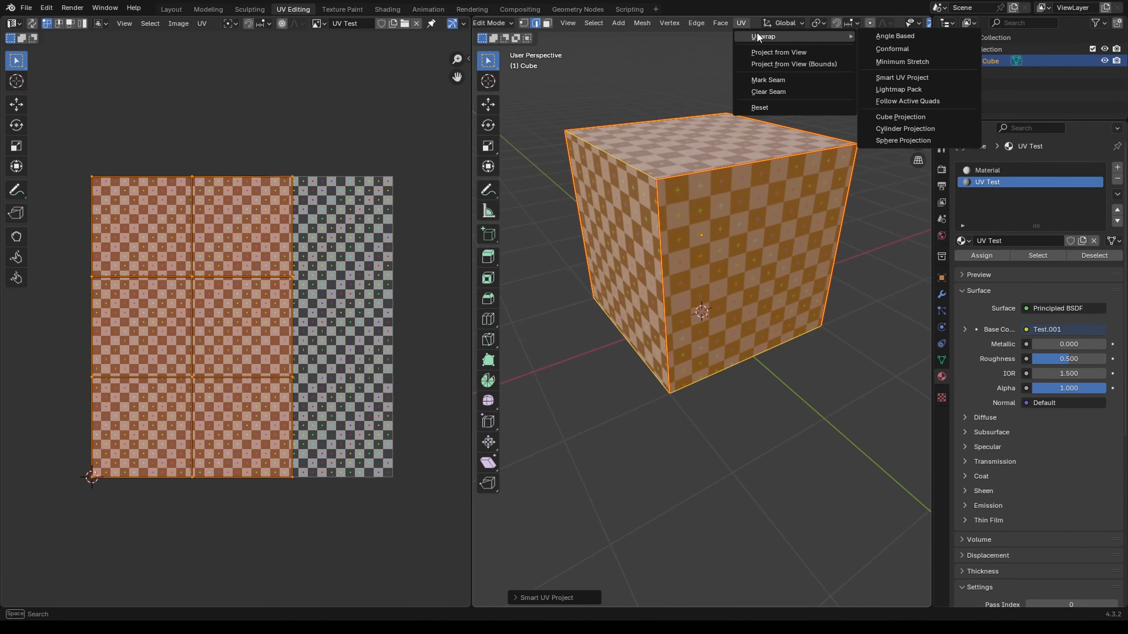
{"action": "left_click", "coordinate": [908, 89]}
{"action": "left_click", "coordinate": [881, 169]}
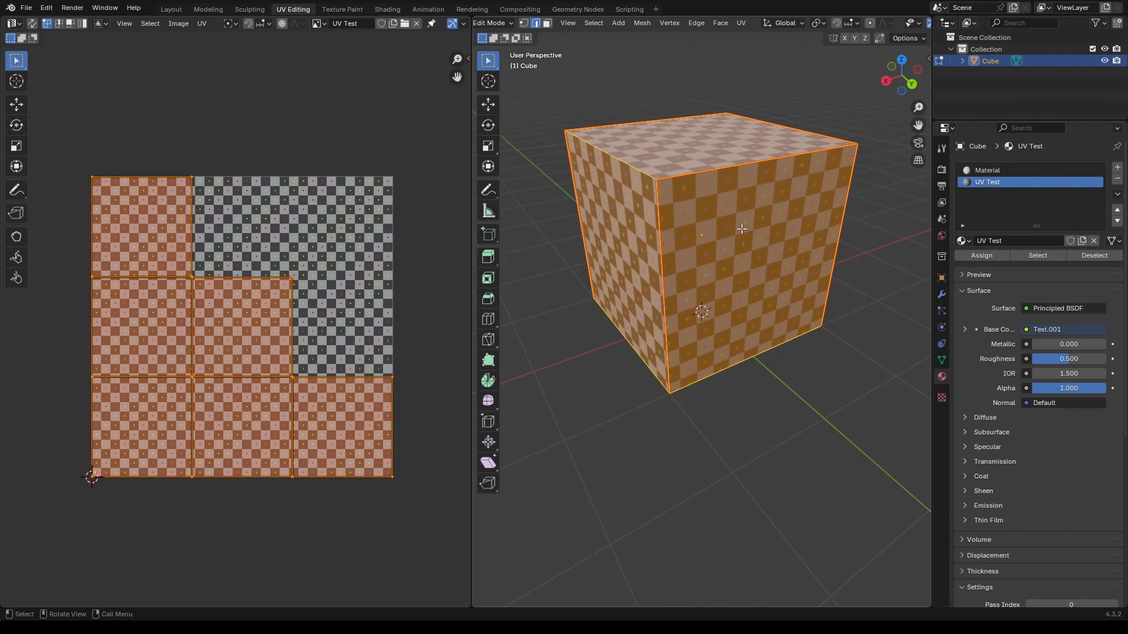
{"action": "middle_click_drag", "start_coordinate": [574, 315], "coordinate": [644, 303]}
{"action": "middle_click_drag", "start_coordinate": [730, 243], "coordinate": [701, 244]}
{"action": "scroll", "coordinate": [704, 270], "scroll_direction": "up", "scroll_amount": 4}
{"action": "scroll", "coordinate": [685, 245], "scroll_direction": "down", "scroll_amount": 2}
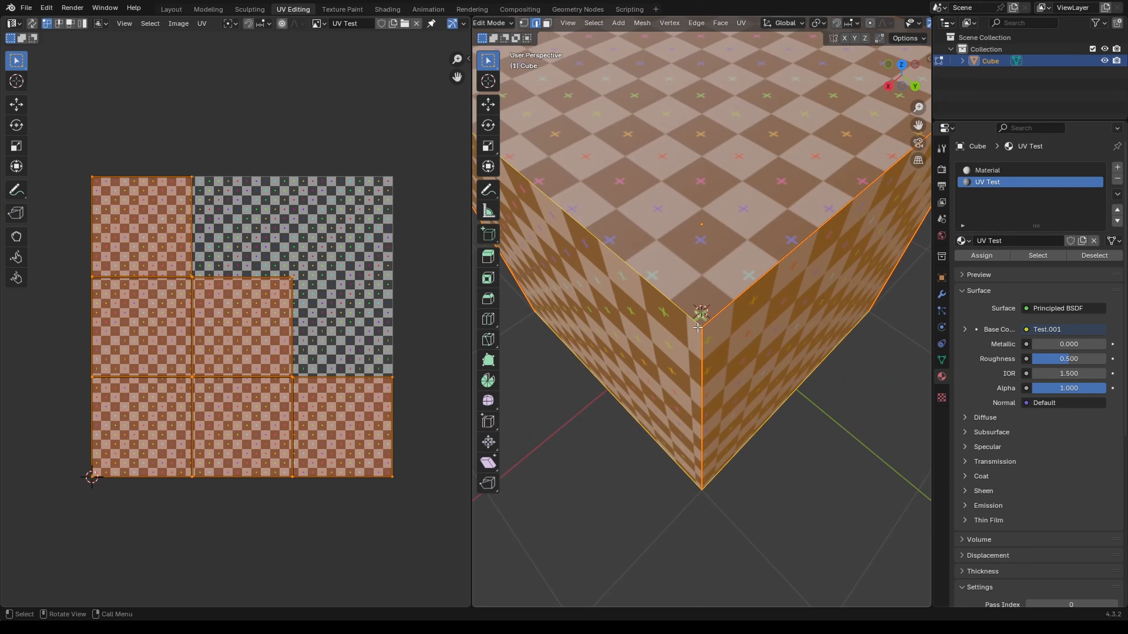
Try to unwrap the selected cube with Follow Active Quads
{"action": "left_click", "coordinate": [741, 24]}
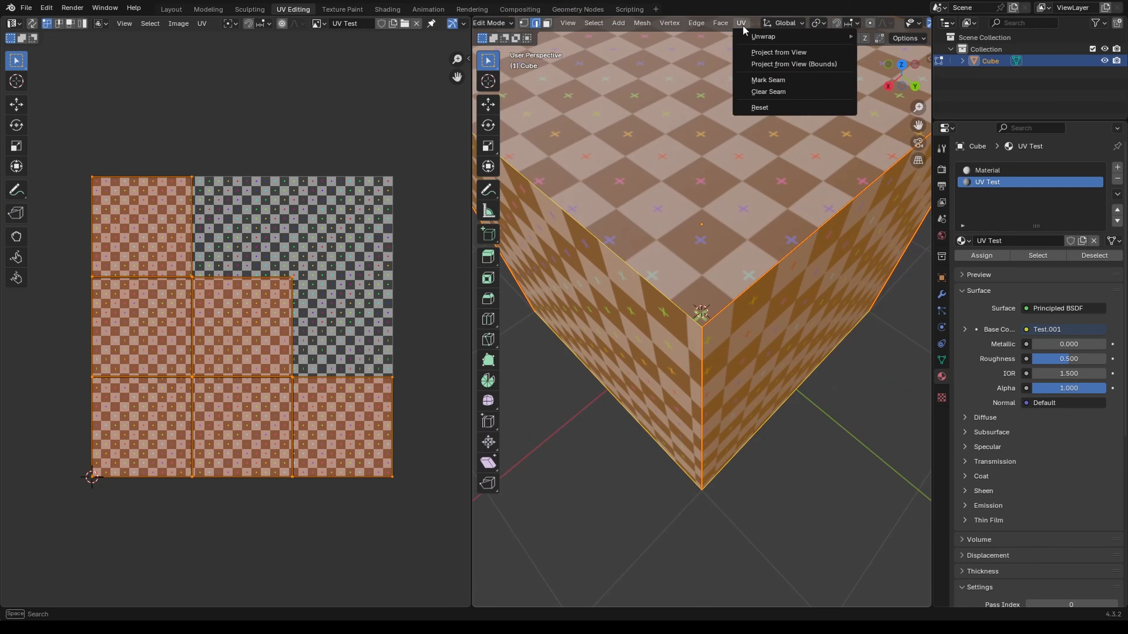
{"action": "mouse_move", "coordinate": [790, 37]}
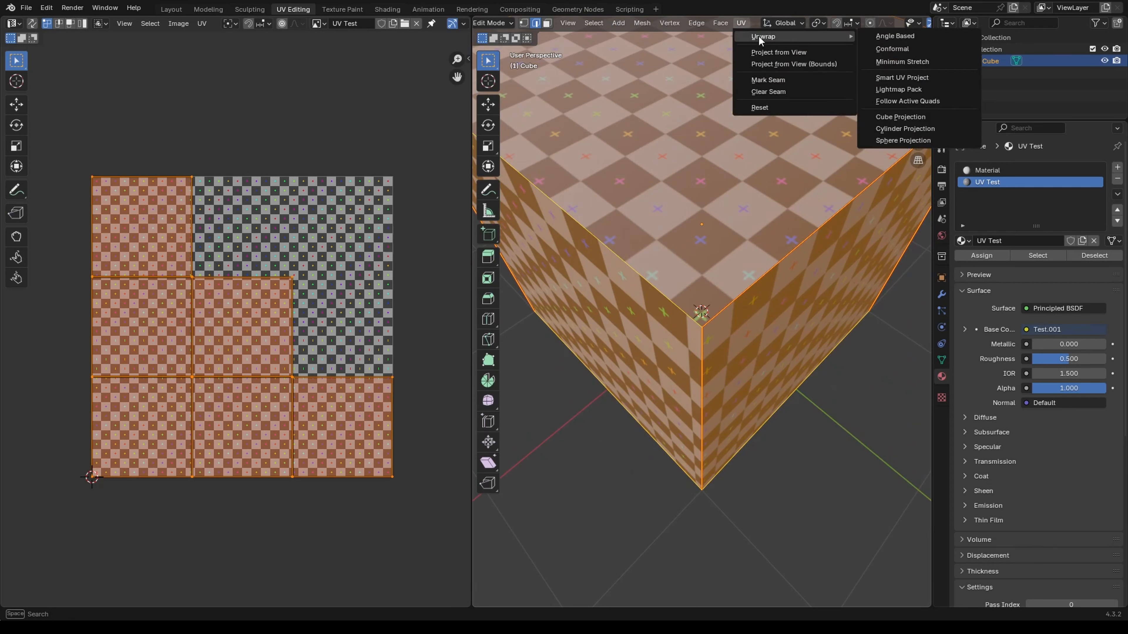
{"action": "left_click", "coordinate": [900, 100]}
{"action": "left_click", "coordinate": [869, 122]}
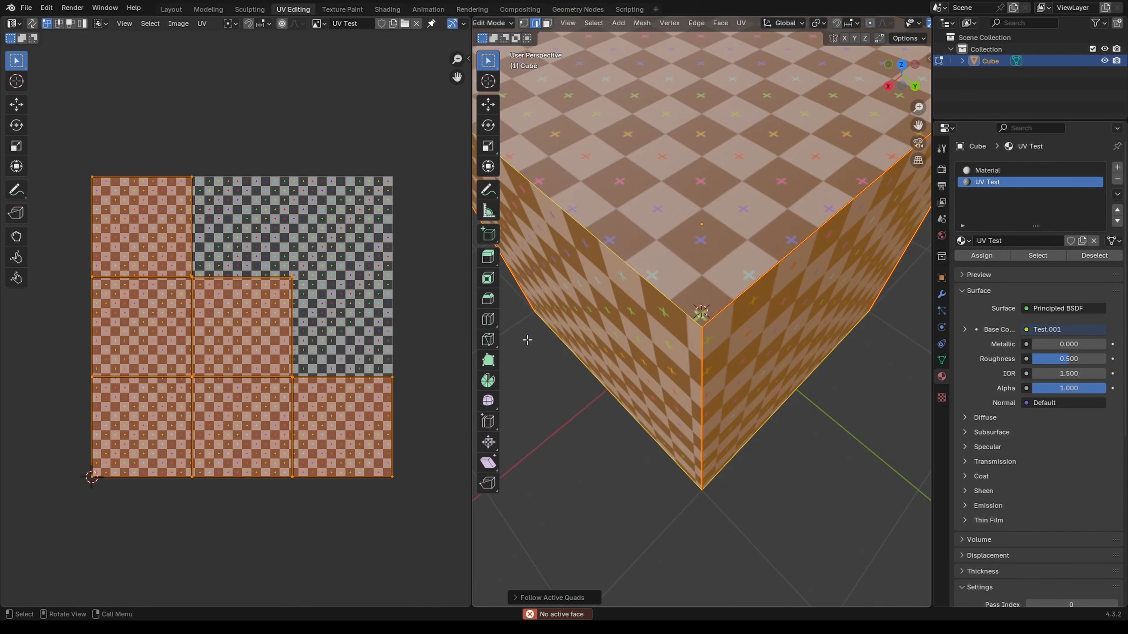
{"action": "middle_click_drag", "start_coordinate": [591, 375], "coordinate": [763, 72]}
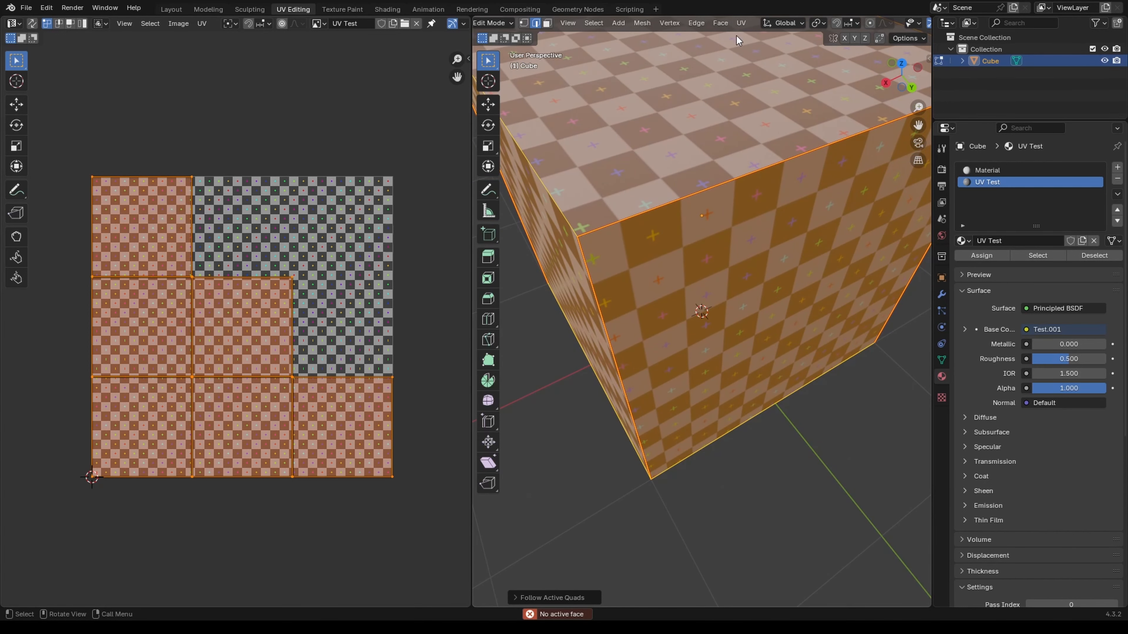
Unwrap the whole cube with Cube Projection again and compare the checker pattern on its adjoining faces
{"action": "left_click", "coordinate": [741, 23]}
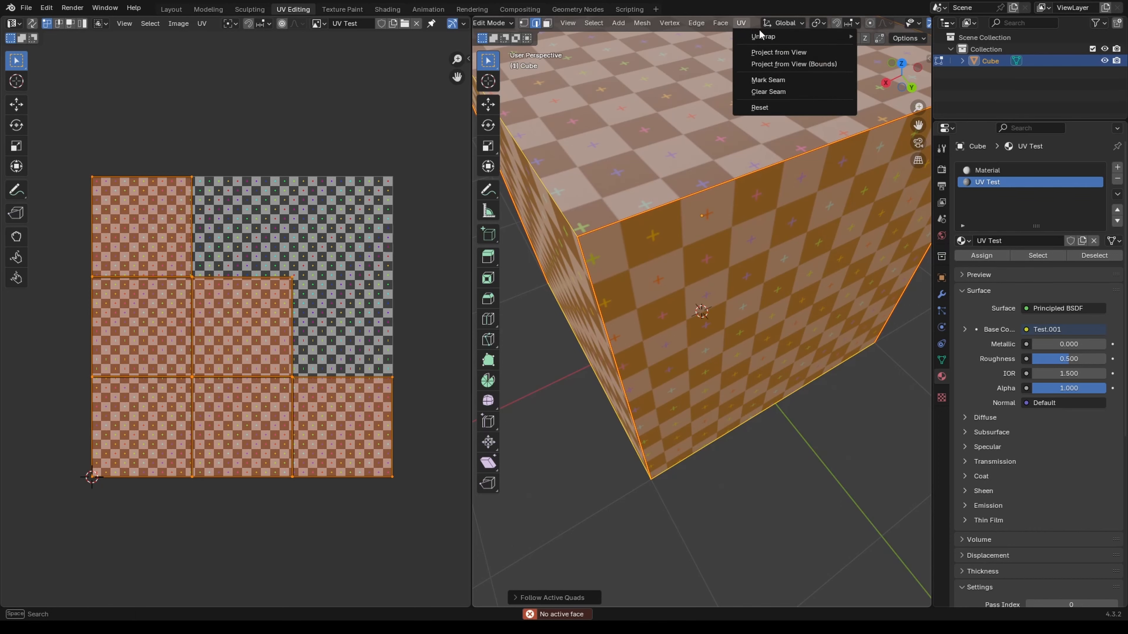
{"action": "mouse_move", "coordinate": [763, 37]}
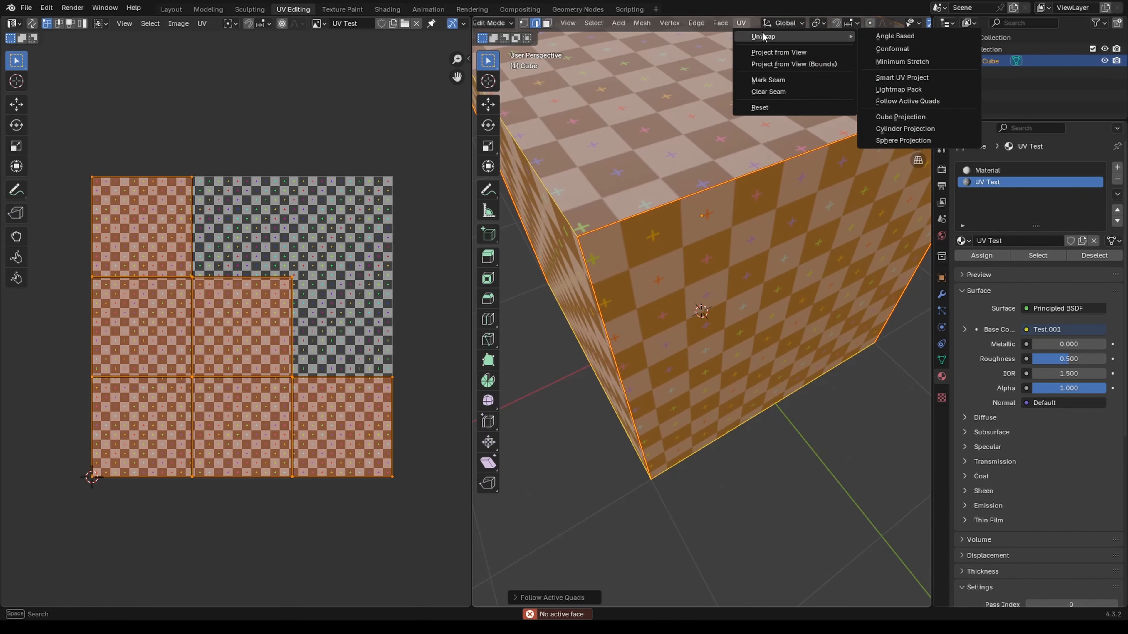
{"action": "left_click", "coordinate": [898, 116]}
{"action": "middle_click_drag", "start_coordinate": [592, 304], "coordinate": [773, 267]}
{"action": "middle_click_drag", "start_coordinate": [657, 178], "coordinate": [685, 210]}
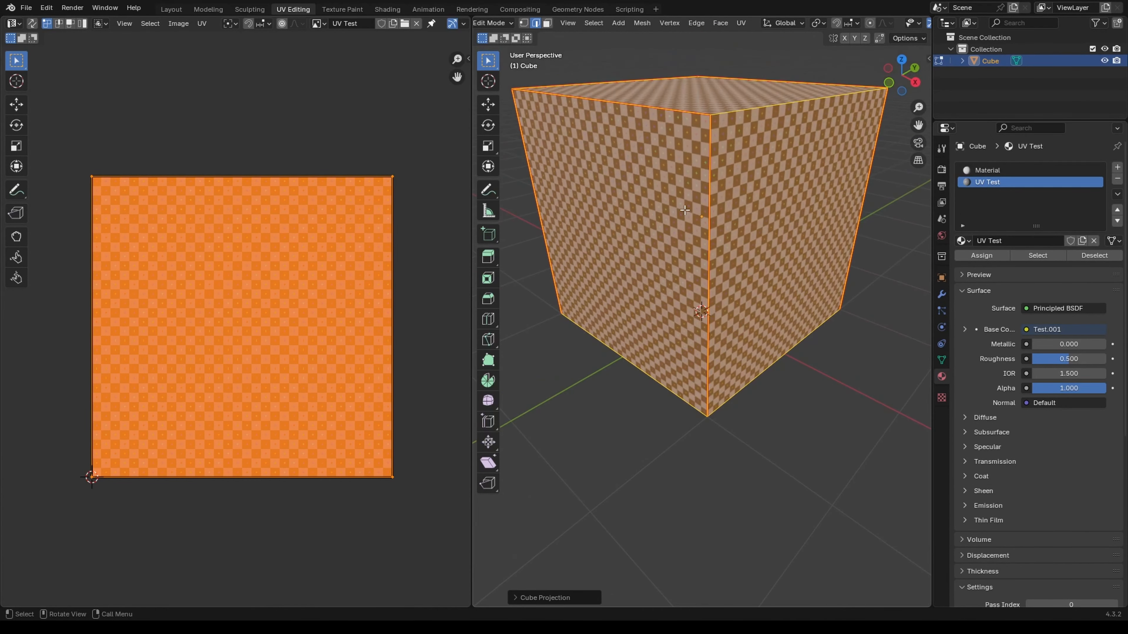
Unwrap the selected cube with Cylinder Projection and inspect the checker distortion on its side faces
{"action": "left_click", "coordinate": [741, 24]}
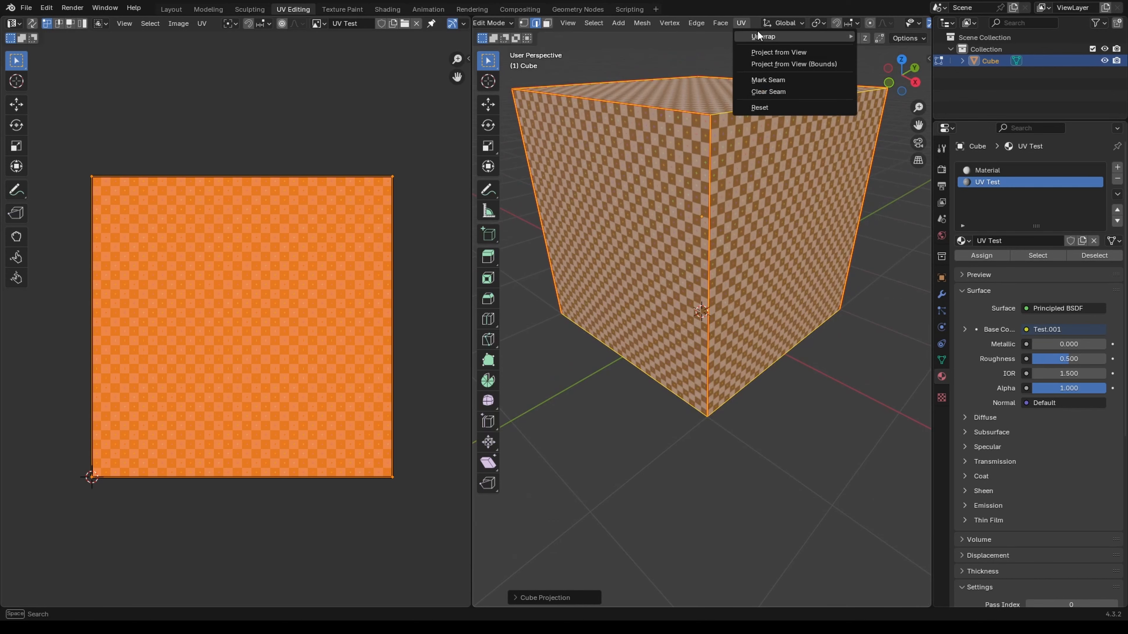
{"action": "mouse_move", "coordinate": [760, 33]}
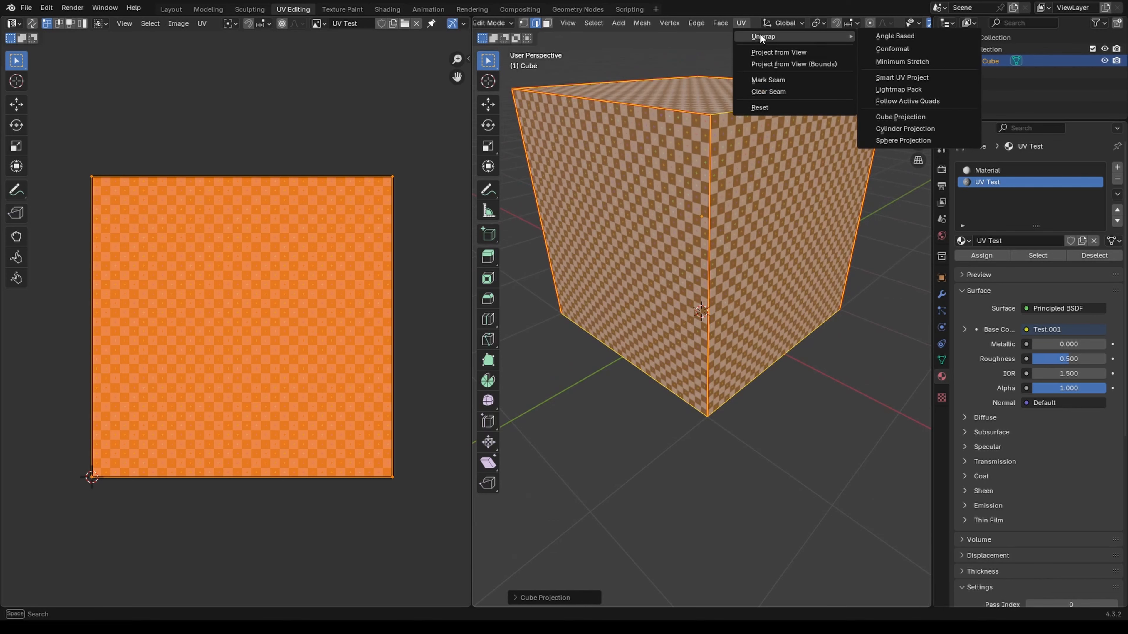
{"action": "left_click", "coordinate": [904, 128]}
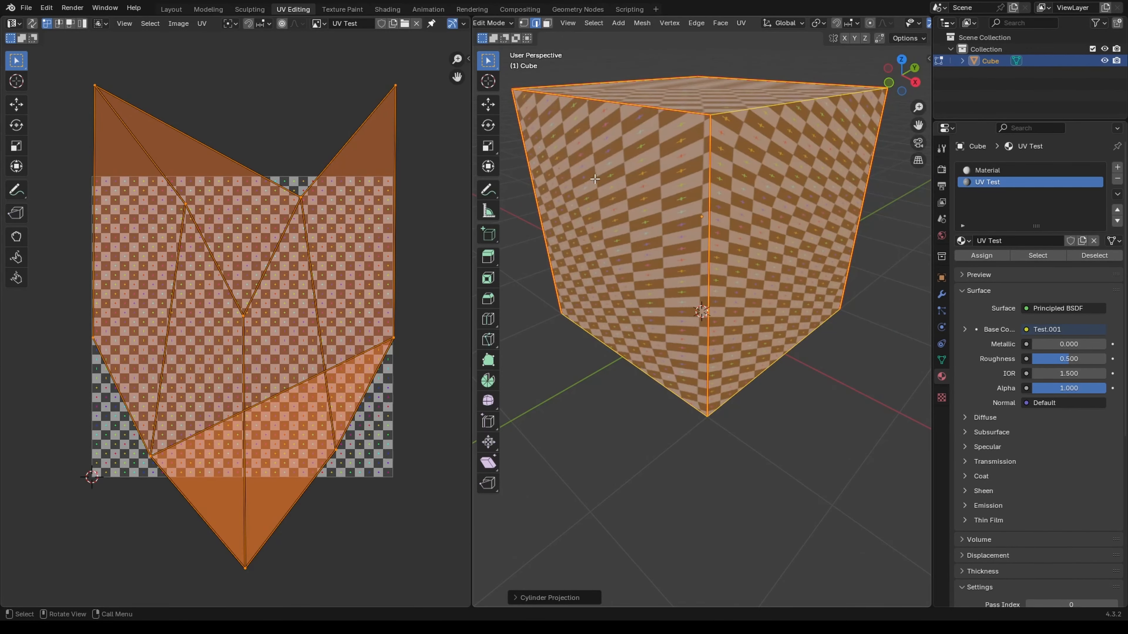
{"action": "middle_click_drag", "start_coordinate": [661, 188], "coordinate": [737, 173]}
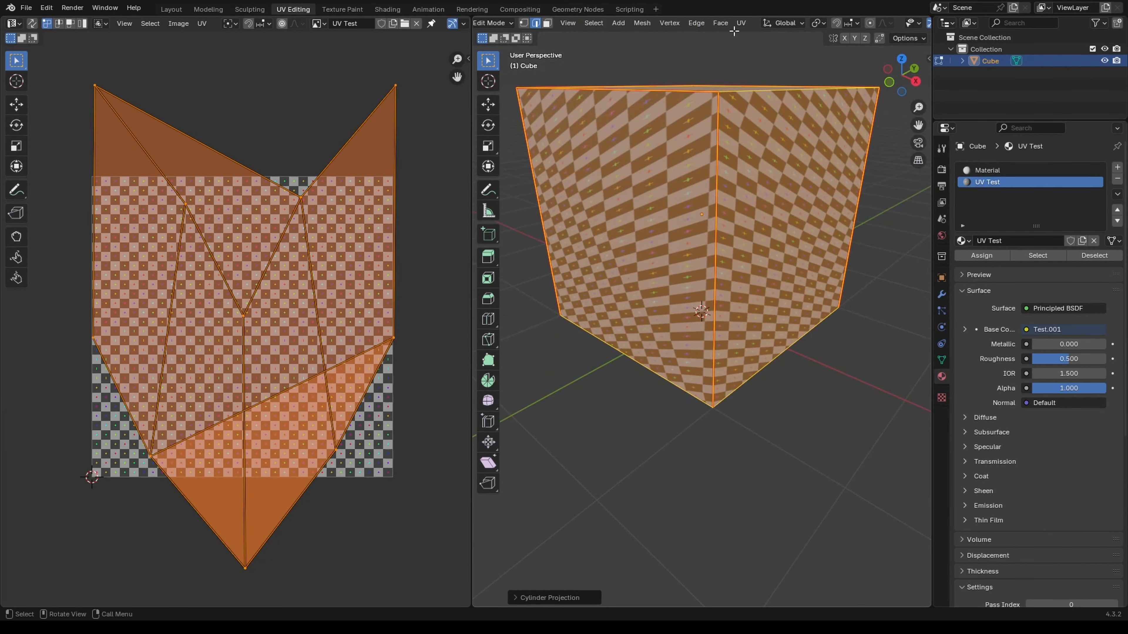
Unwrap the selected cube with Sphere Projection and inspect the checker pattern on its top and side faces
{"action": "left_click", "coordinate": [740, 23]}
{"action": "mouse_move", "coordinate": [804, 36]}
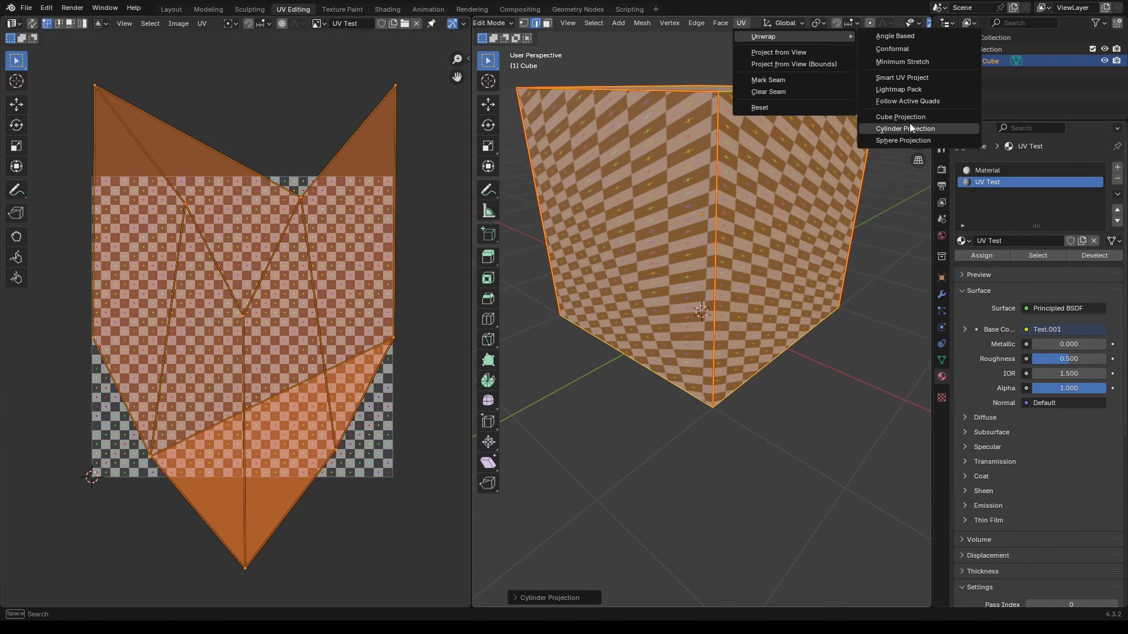
{"action": "left_click", "coordinate": [906, 139]}
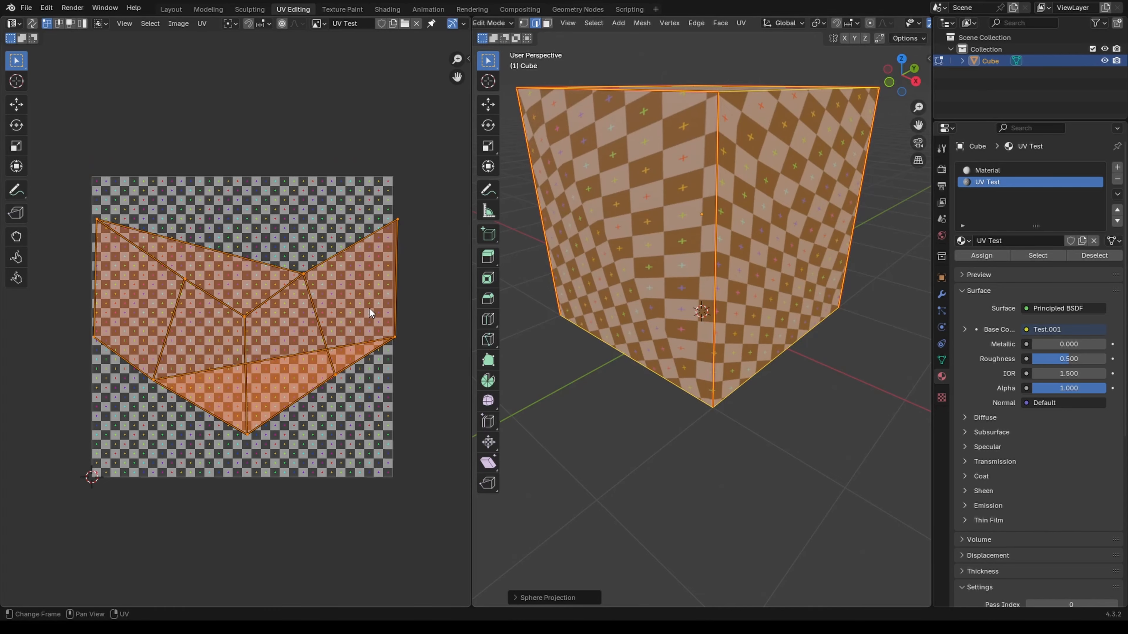
{"action": "middle_click_drag", "start_coordinate": [692, 213], "coordinate": [760, 172]}
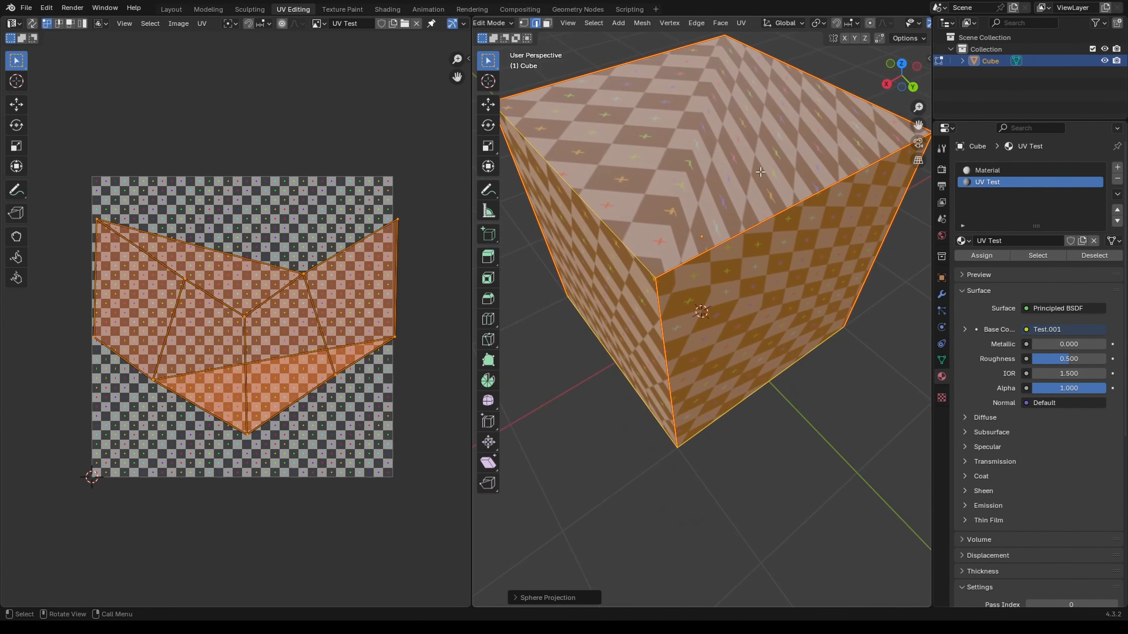
Unwrap the selected cube with the Angle Based method and once more with the Conformal method
{"action": "left_click", "coordinate": [741, 23]}
{"action": "mouse_move", "coordinate": [760, 37]}
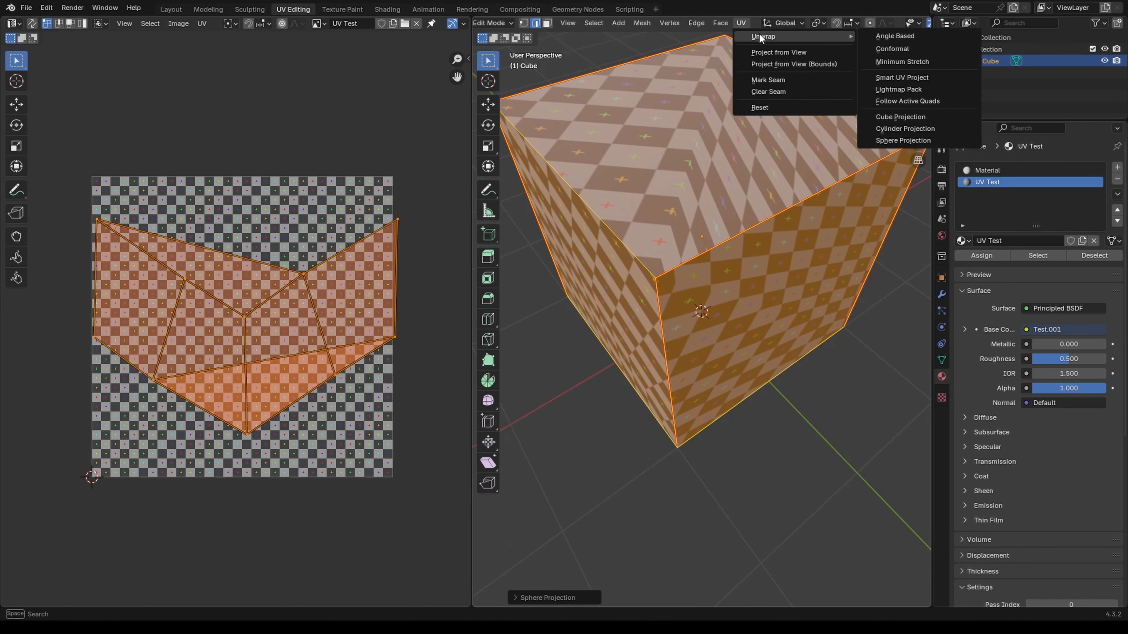
{"action": "left_click", "coordinate": [879, 36]}
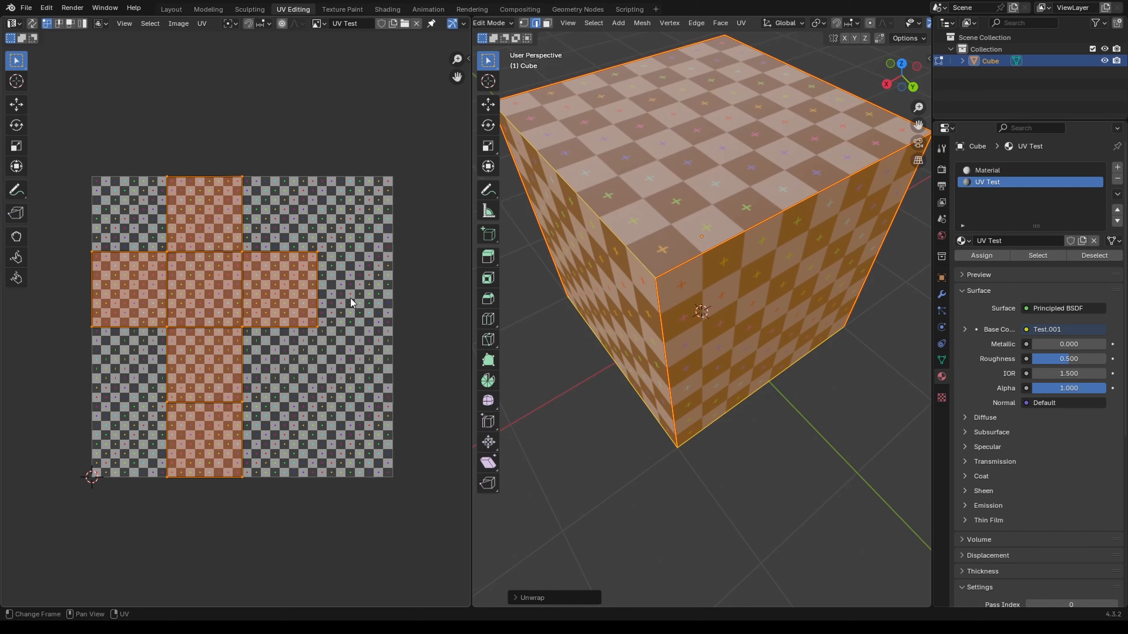
{"action": "left_click", "coordinate": [741, 24]}
{"action": "mouse_move", "coordinate": [755, 37]}
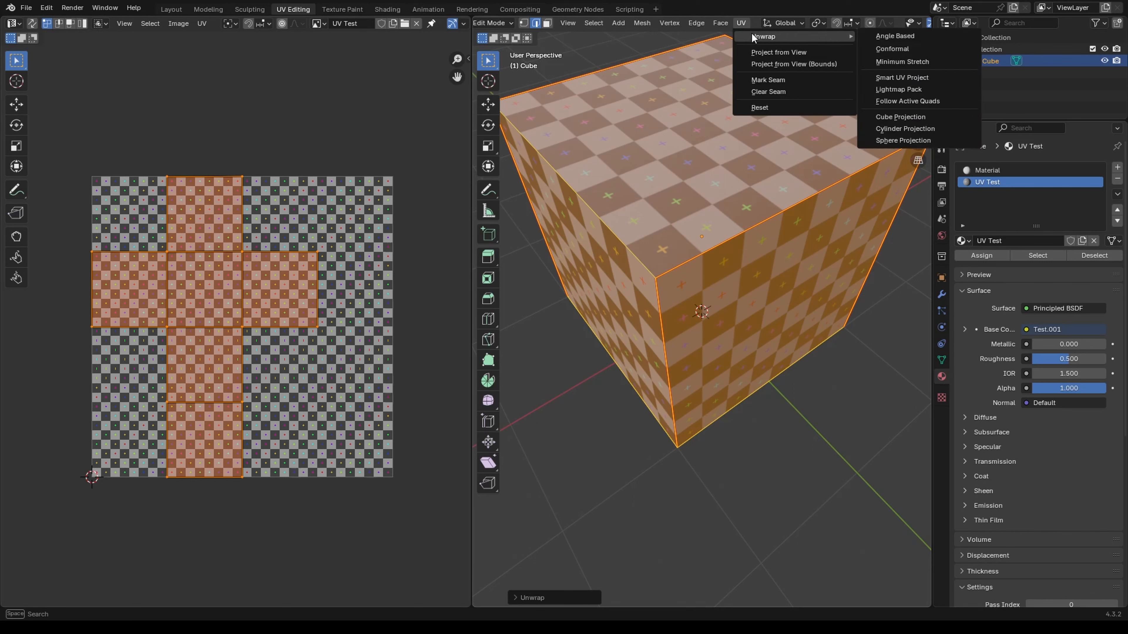
{"action": "left_click", "coordinate": [900, 51]}
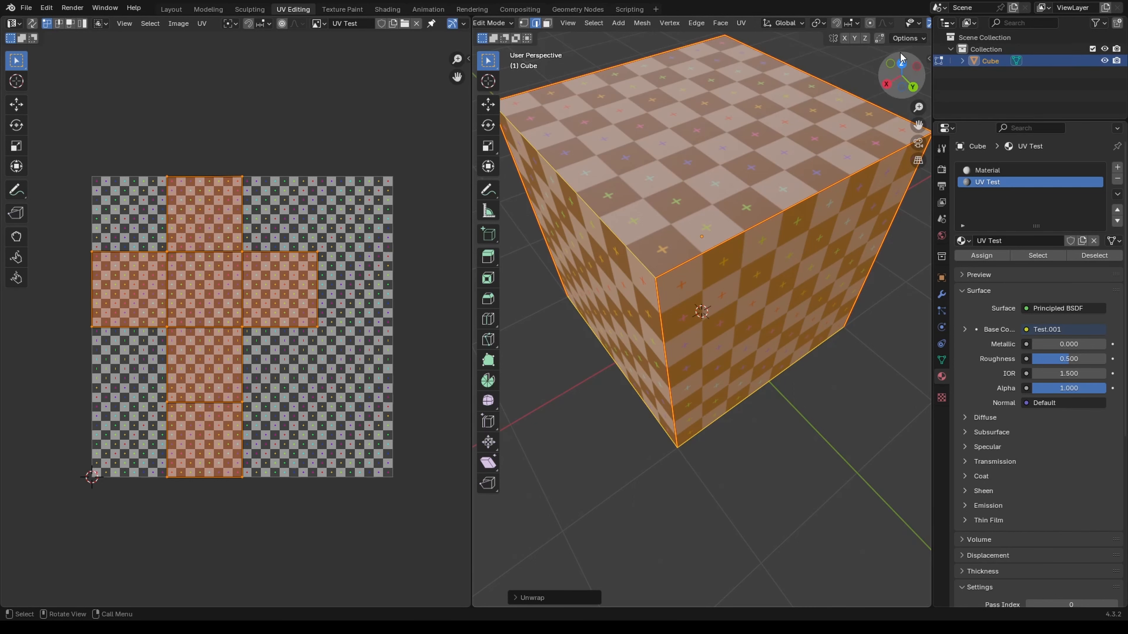
Unwrap the selected cube with Cube Projection and inspect the checker pattern on its top and side faces
{"action": "left_click", "coordinate": [741, 23]}
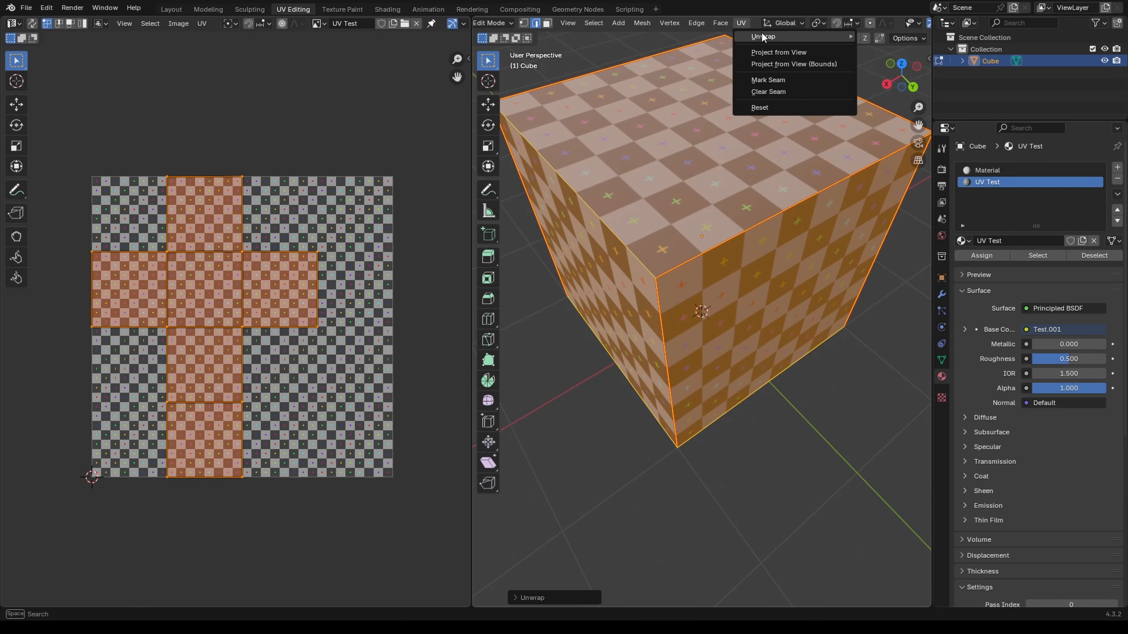
{"action": "mouse_move", "coordinate": [778, 35]}
{"action": "left_click", "coordinate": [893, 117]}
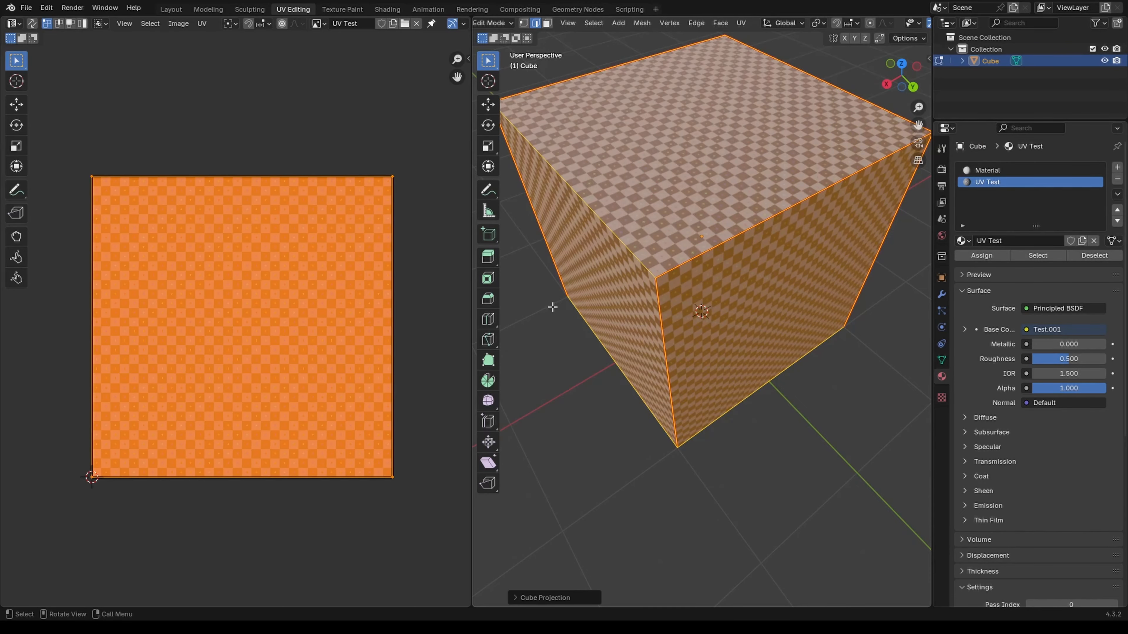
{"action": "middle_click_drag", "start_coordinate": [581, 313], "coordinate": [645, 277]}
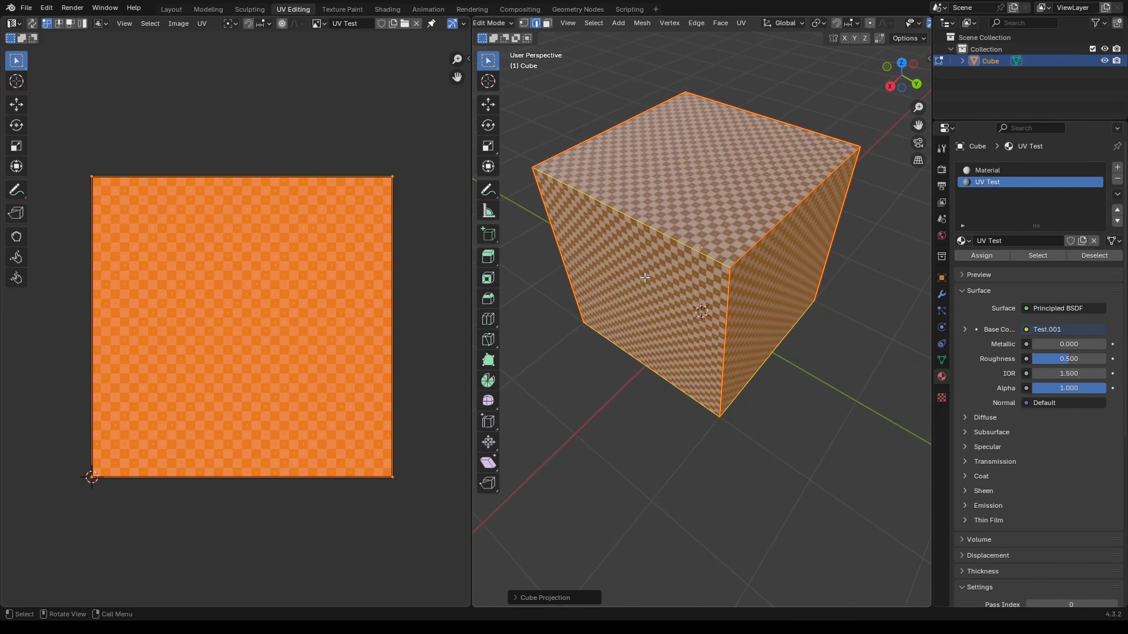
{"action": "middle_click_drag", "start_coordinate": [739, 157], "coordinate": [731, 134]}
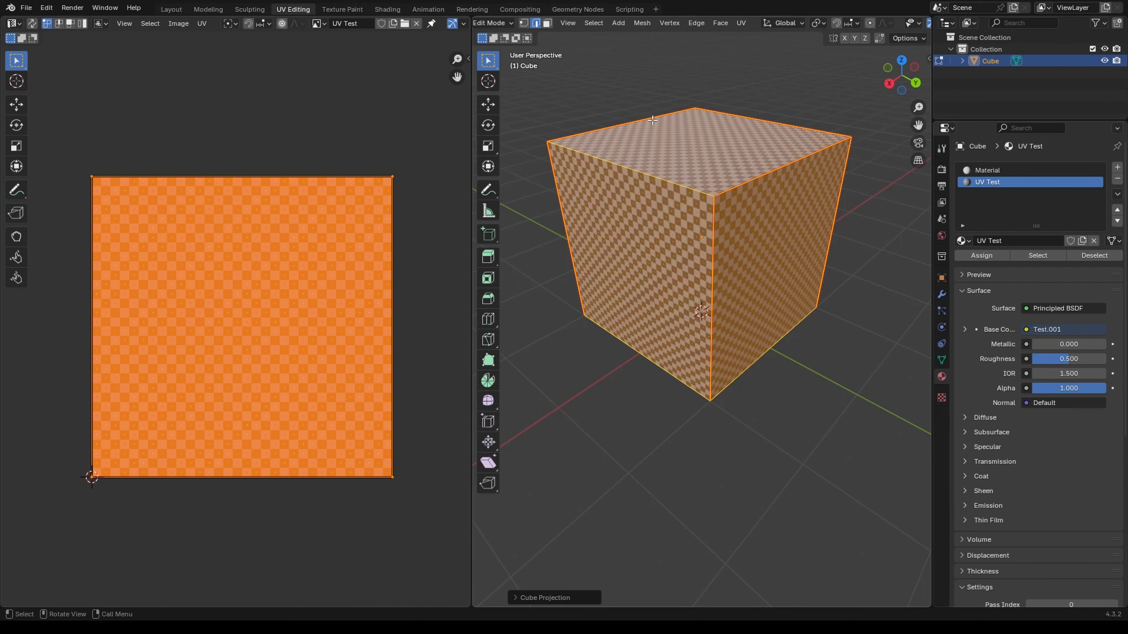
In the Shading workspace, replace the UV Test material's checker image with Tiles035_2K-PNG_Color.png and inspect the tiles on the cube
{"action": "left_click", "coordinate": [386, 10]}
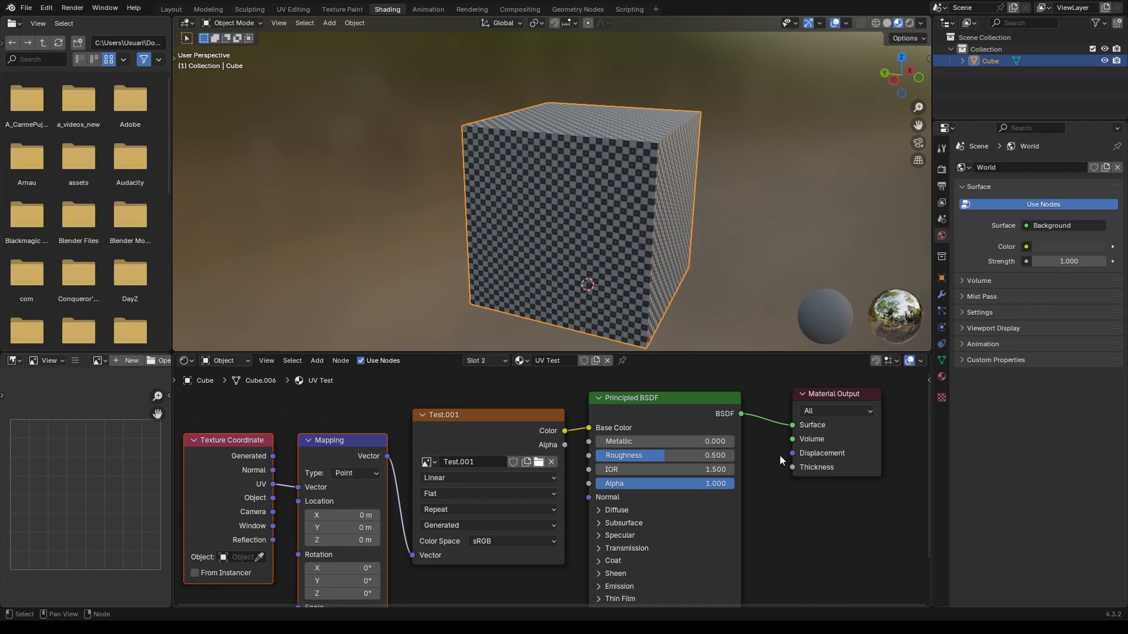
{"action": "middle_click_drag", "start_coordinate": [529, 262], "coordinate": [630, 178]}
{"action": "scroll", "coordinate": [570, 182], "scroll_direction": "up", "scroll_amount": 4}
{"action": "scroll", "coordinate": [619, 212], "scroll_direction": "down", "scroll_amount": 3}
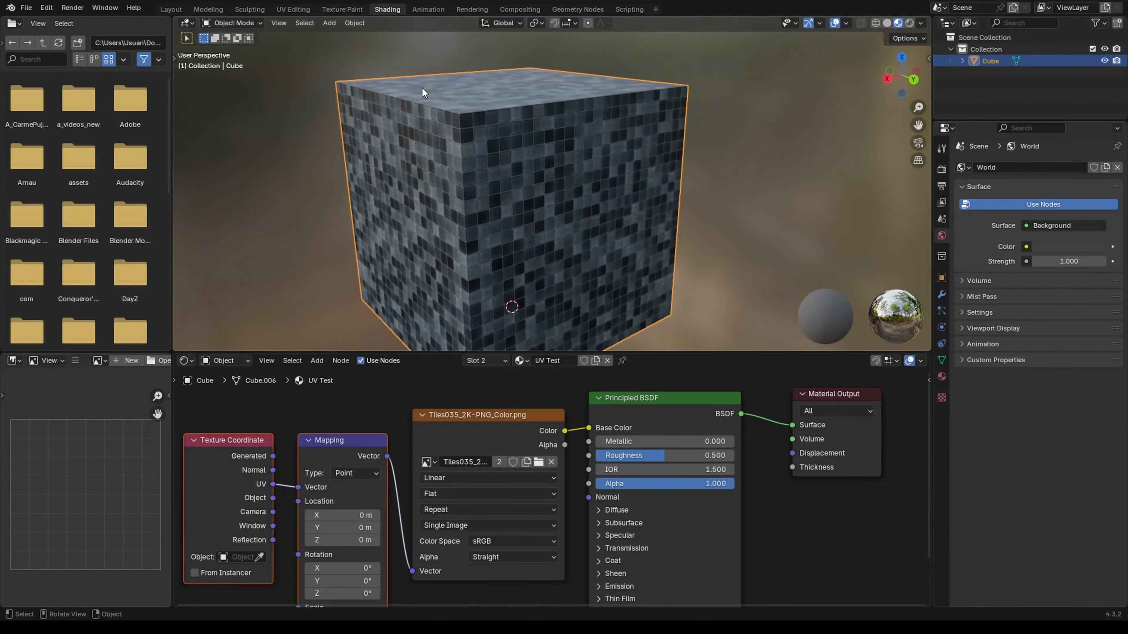
Back in UV Editing, unwrap the cube with Cylinder Projection, inspect its tile texture in Object Mode, and return to Edit Mode
{"action": "left_click", "coordinate": [293, 9]}
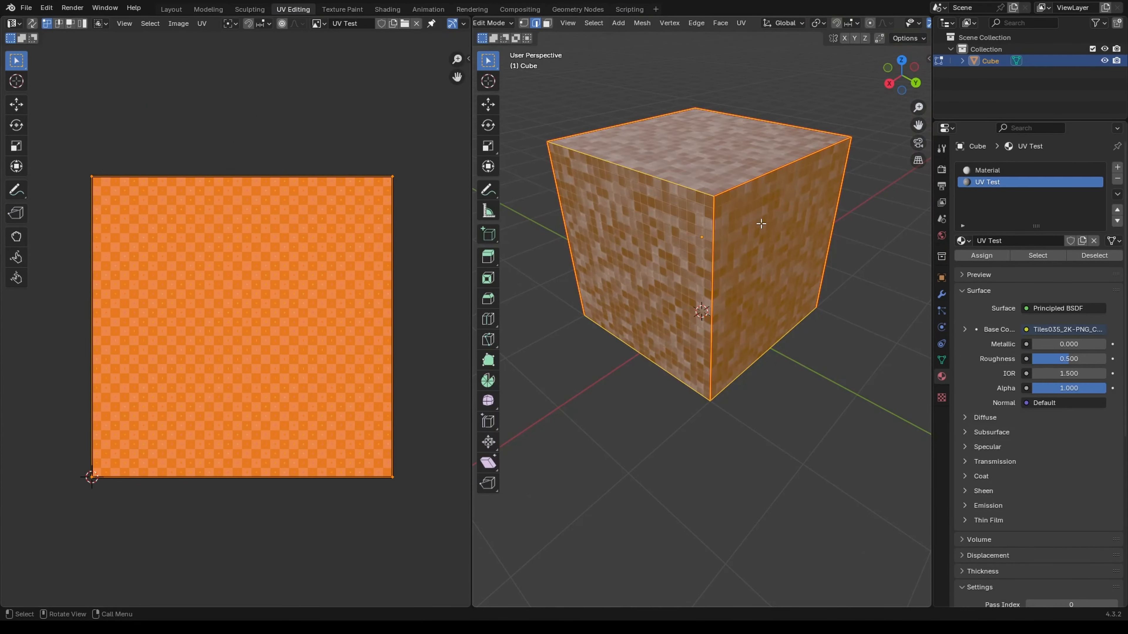
{"action": "left_click", "coordinate": [743, 24]}
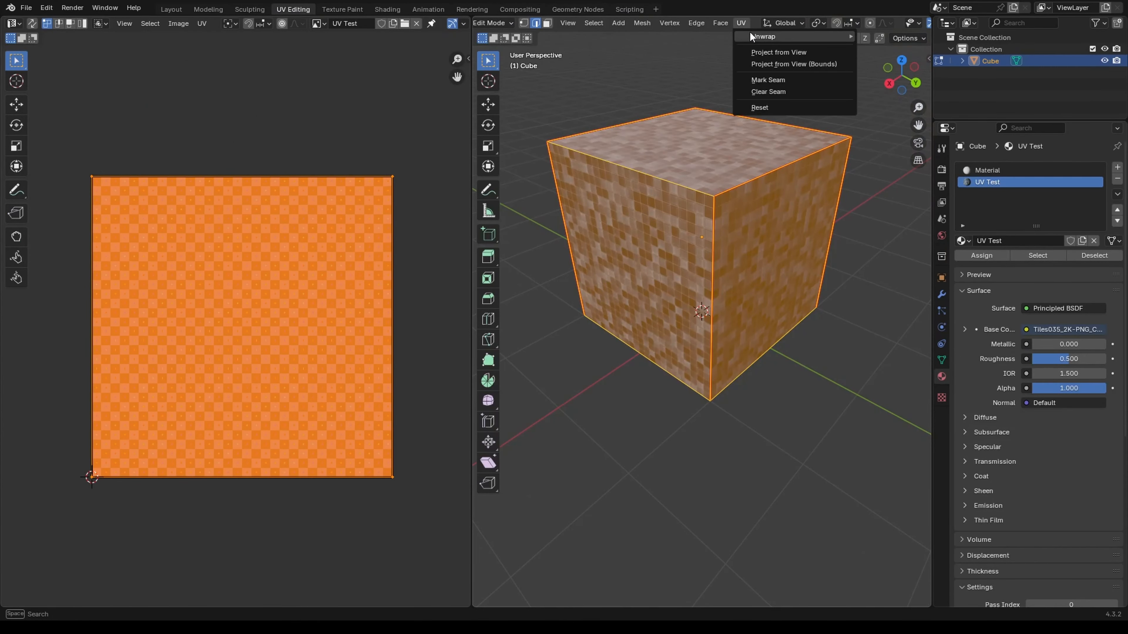
{"action": "mouse_move", "coordinate": [755, 36]}
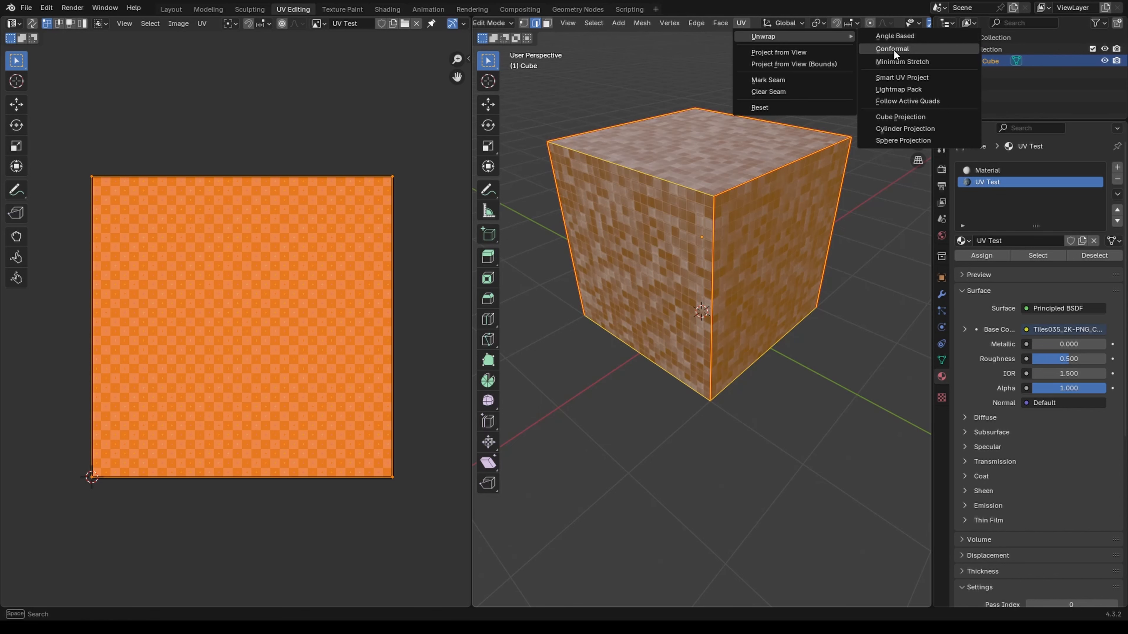
{"action": "left_click", "coordinate": [901, 128]}
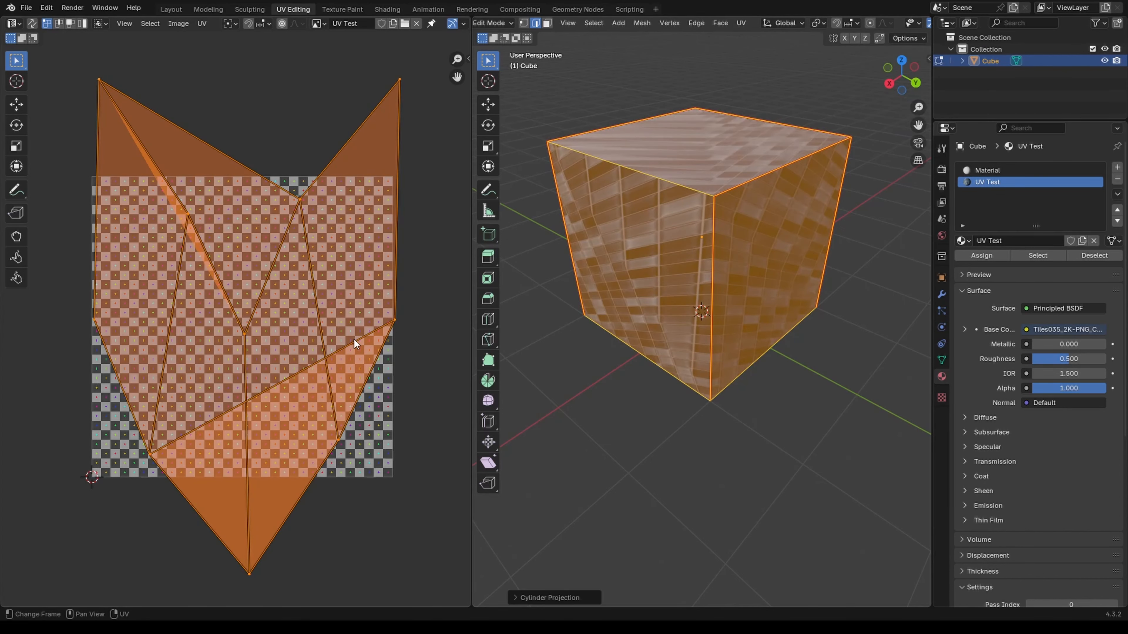
{"action": "middle_click_drag", "start_coordinate": [701, 338], "coordinate": [720, 414]}
{"action": "key", "text": "a"}
{"action": "key", "text": "Tab"}
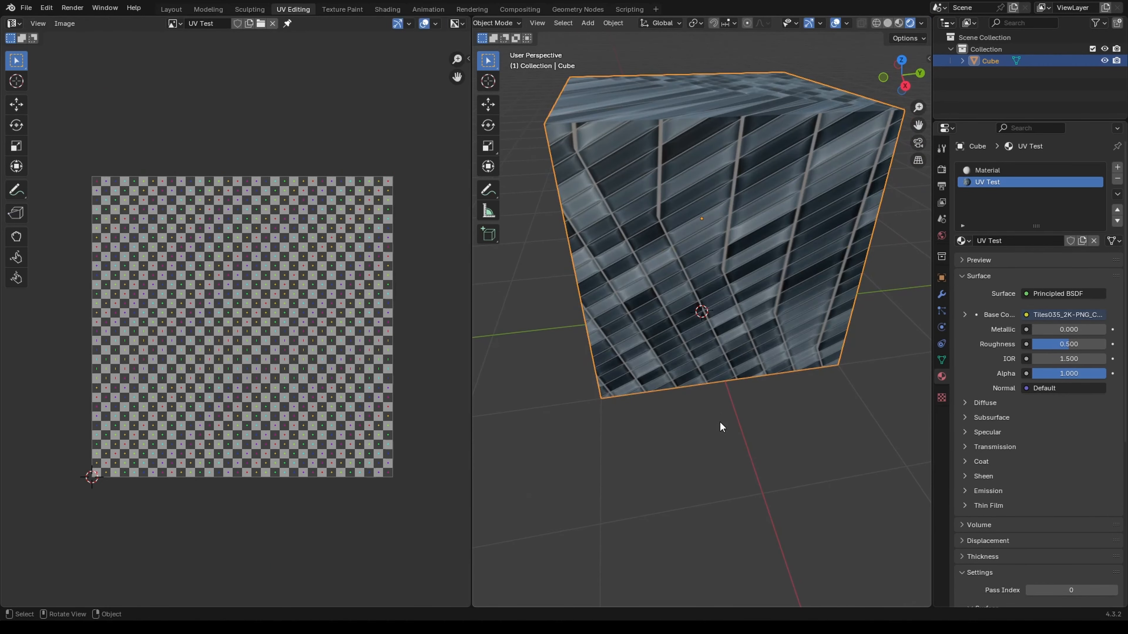
{"action": "left_click", "coordinate": [719, 421]}
{"action": "middle_click_drag", "start_coordinate": [719, 421], "coordinate": [705, 85]}
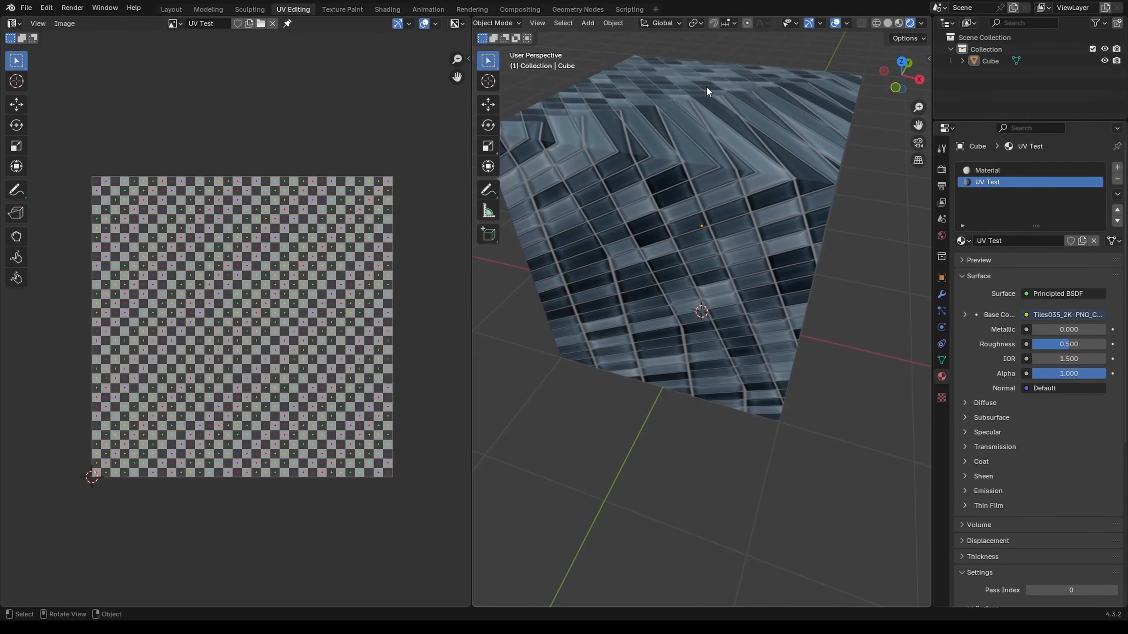
{"action": "left_click", "coordinate": [745, 254]}
{"action": "key", "text": "Tab"}
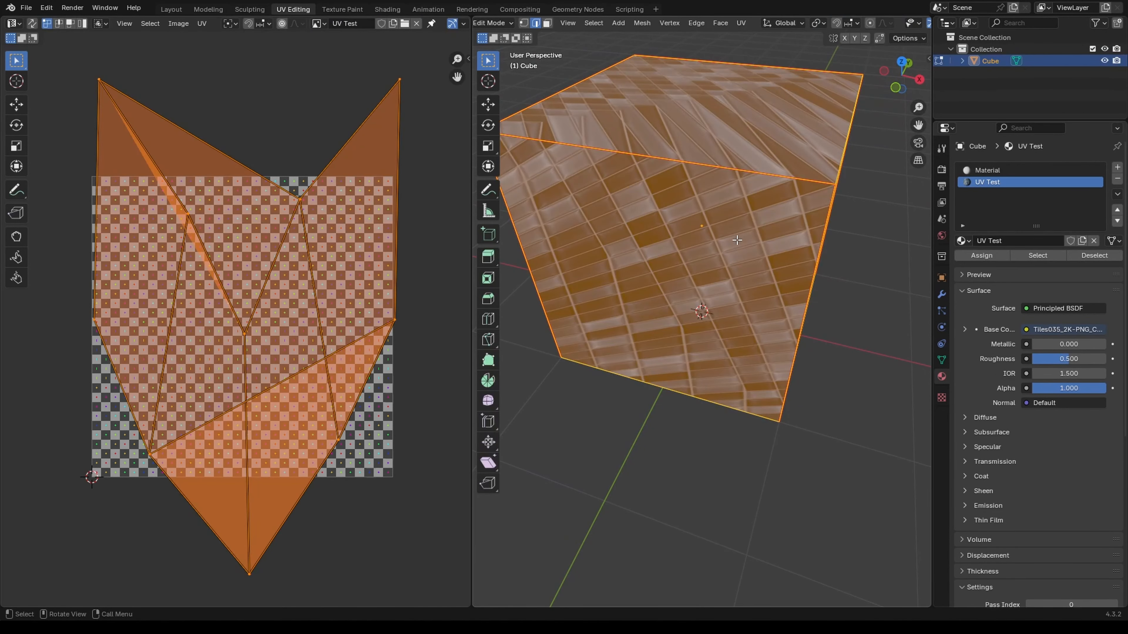
Unwrap the tile-textured cube with Cube Projection and inspect how the tiles lie on its faces
{"action": "left_click", "coordinate": [741, 23]}
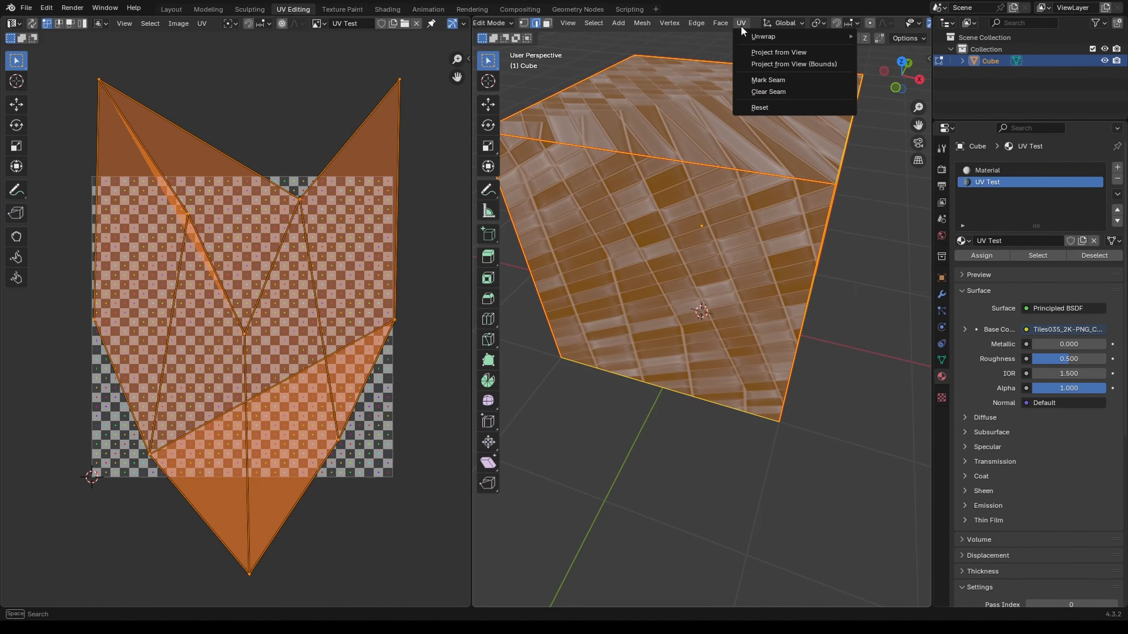
{"action": "mouse_move", "coordinate": [753, 35]}
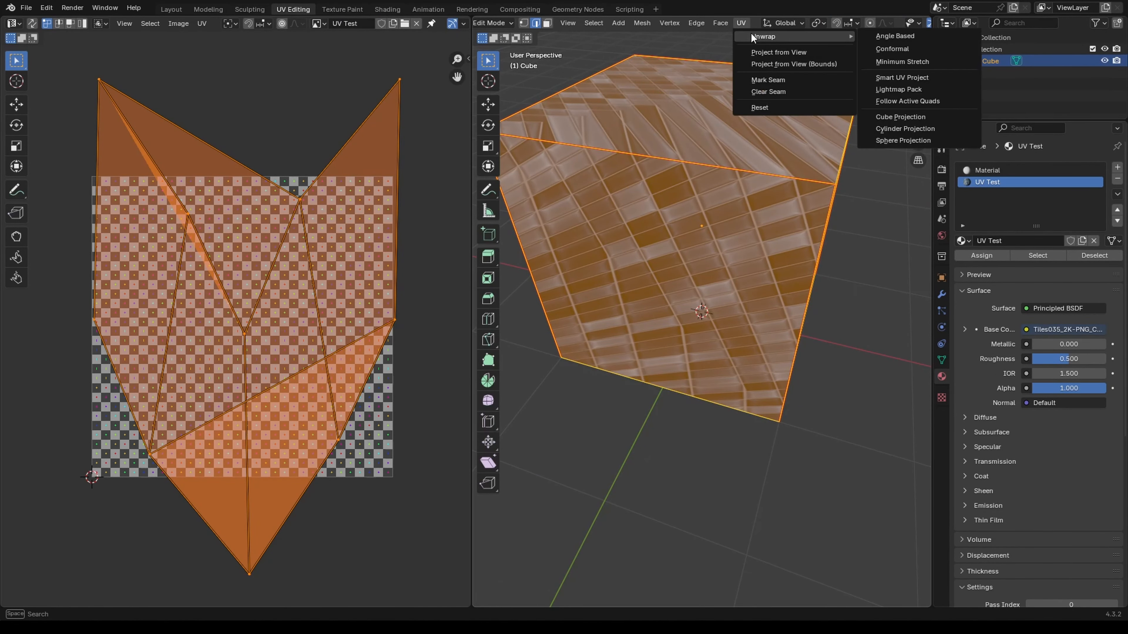
{"action": "left_click", "coordinate": [894, 115]}
{"action": "middle_click_drag", "start_coordinate": [784, 274], "coordinate": [711, 276]}
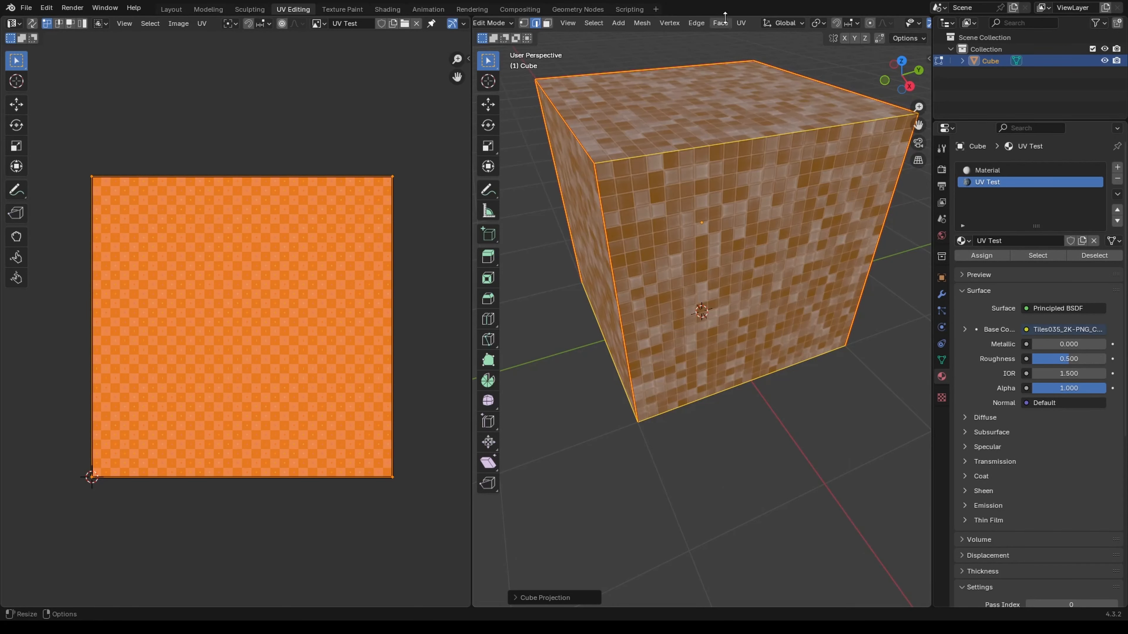
Unwrap the tile-textured cube with the Angle Based method and inspect the tiles where its top and side faces meet
{"action": "left_click", "coordinate": [741, 23]}
{"action": "mouse_move", "coordinate": [754, 33]}
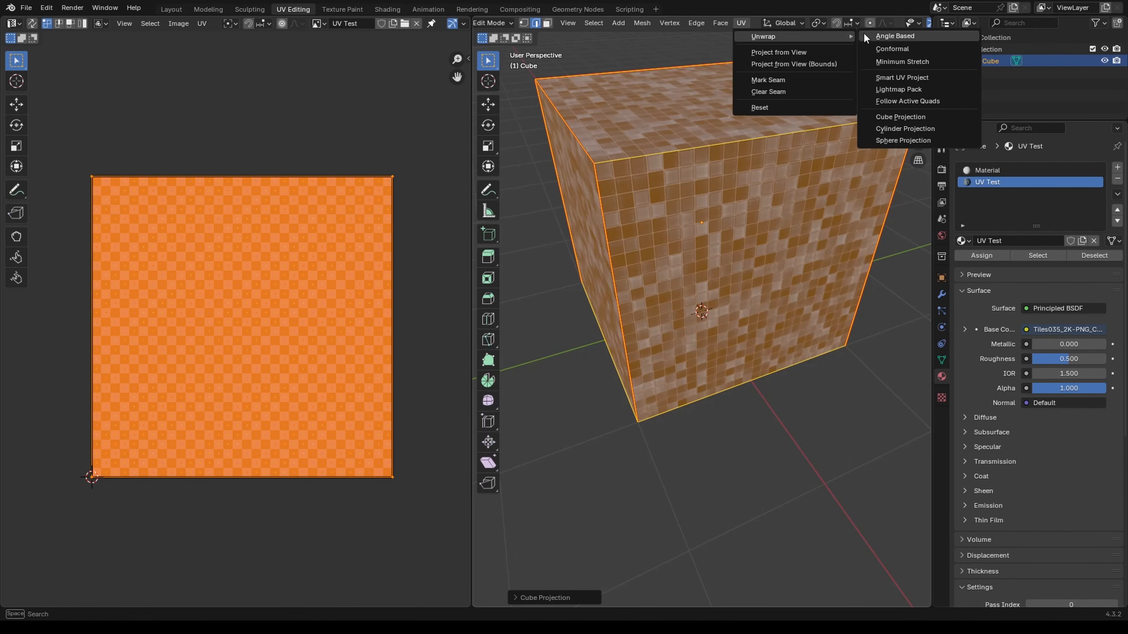
{"action": "left_click", "coordinate": [889, 36]}
{"action": "middle_click_drag", "start_coordinate": [742, 239], "coordinate": [781, 326]}
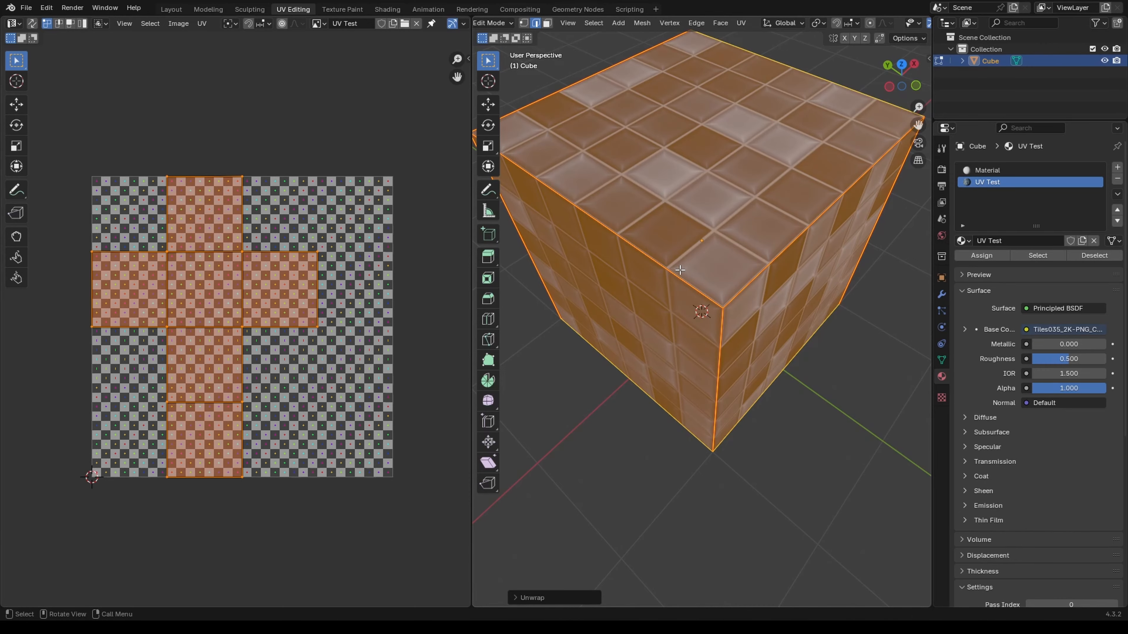
Scale the cube's cross-shaped UV layout up about 5 times and inspect the smaller tiles on the cube's faces
{"action": "scroll", "coordinate": [679, 269], "scroll_direction": "down", "scroll_amount": 2}
{"action": "key", "text": "s"}
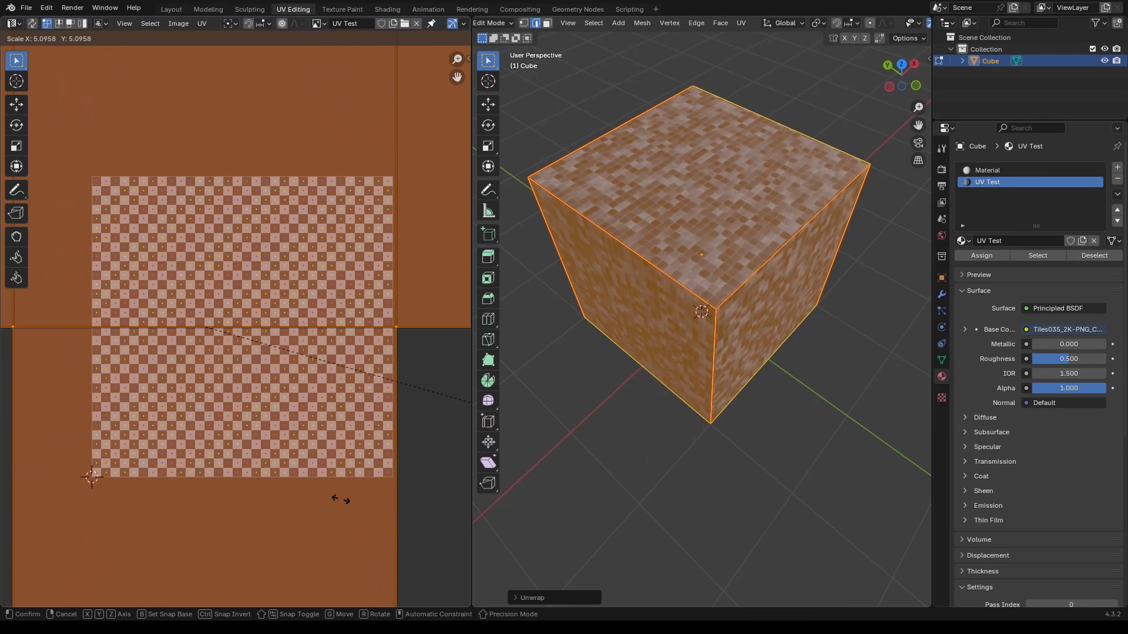
{"action": "left_click", "coordinate": [335, 501]}
{"action": "middle_click_drag", "start_coordinate": [571, 419], "coordinate": [551, 367]}
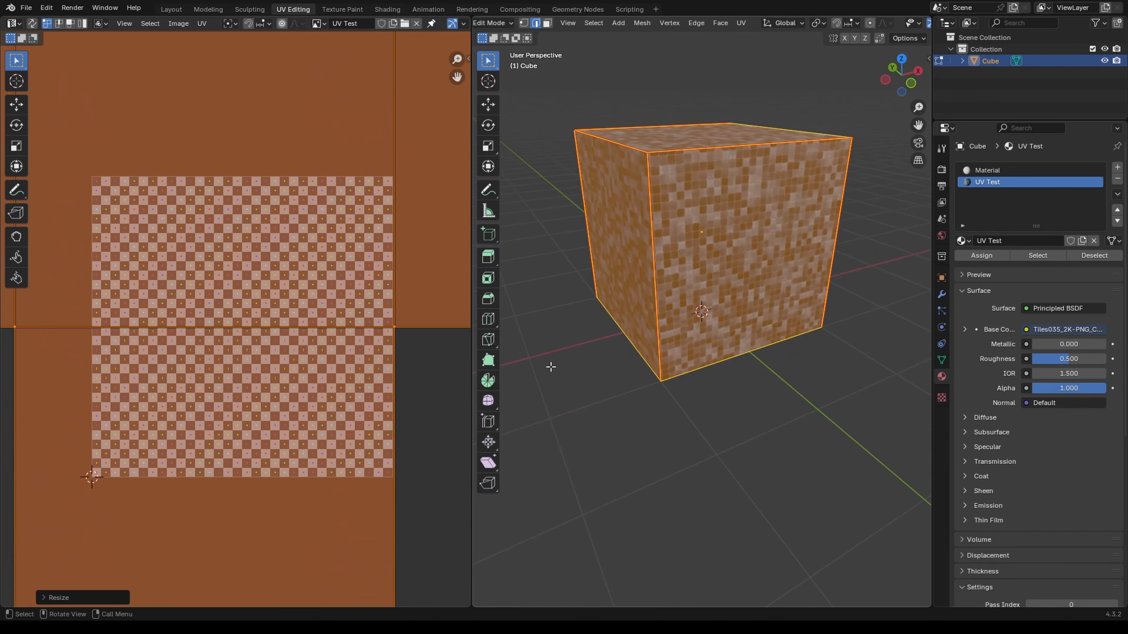
{"action": "scroll", "coordinate": [209, 225], "scroll_direction": "down", "scroll_amount": 5}
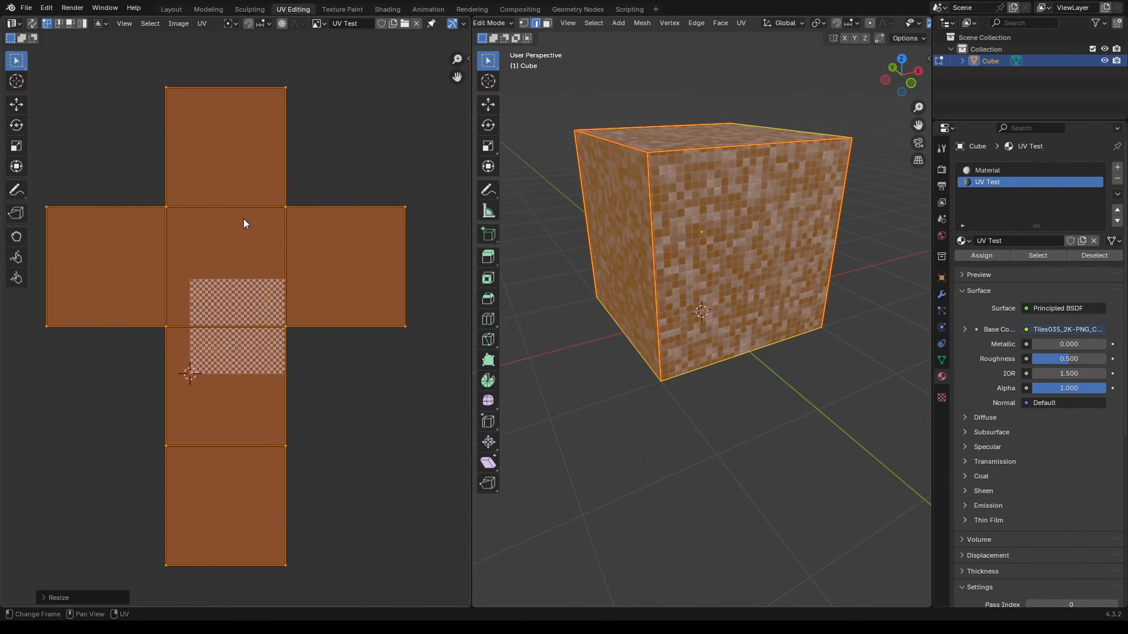
{"action": "middle_click_drag", "start_coordinate": [662, 195], "coordinate": [695, 259]}
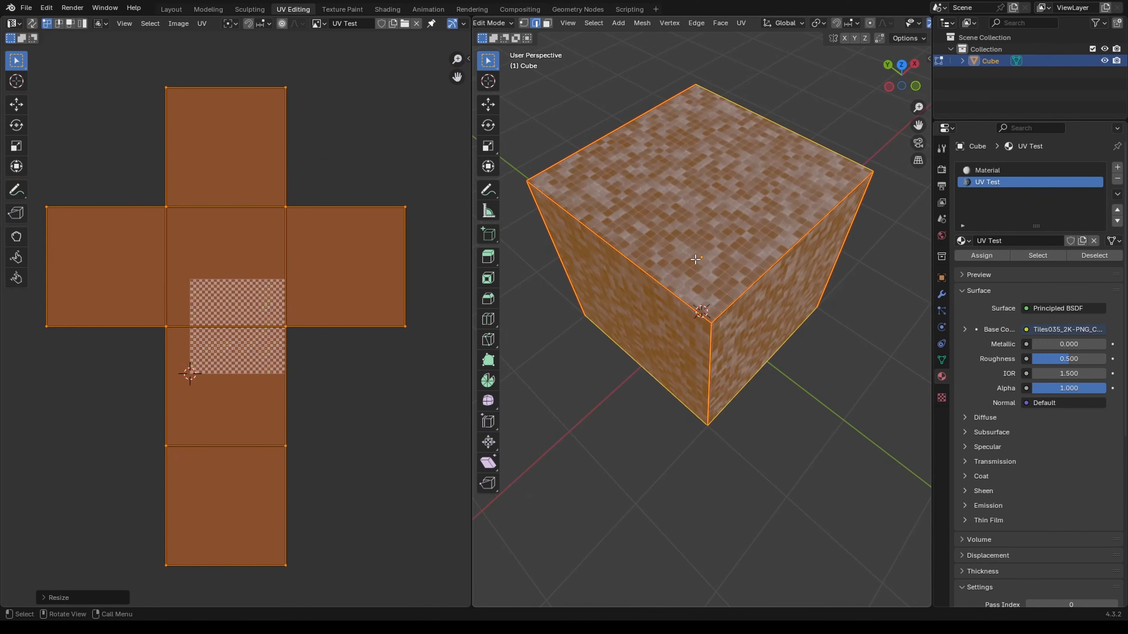
Replace the enlarged UV layout with a Cube Projection unwrap and compare the tiles along the cube's edges
{"action": "left_click", "coordinate": [740, 22]}
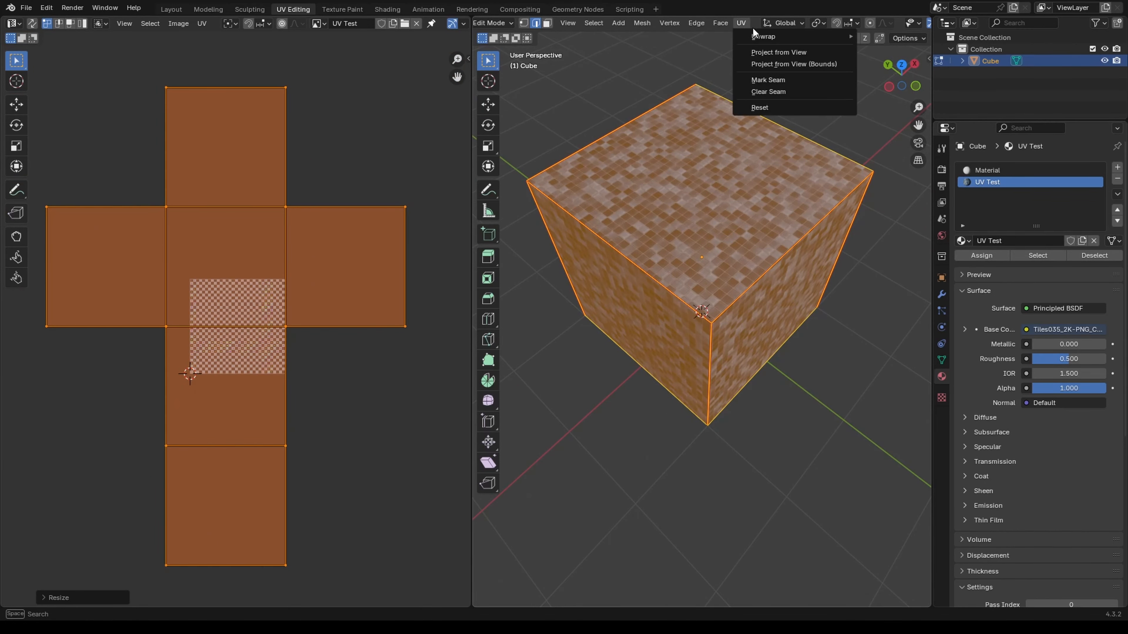
{"action": "mouse_move", "coordinate": [758, 34]}
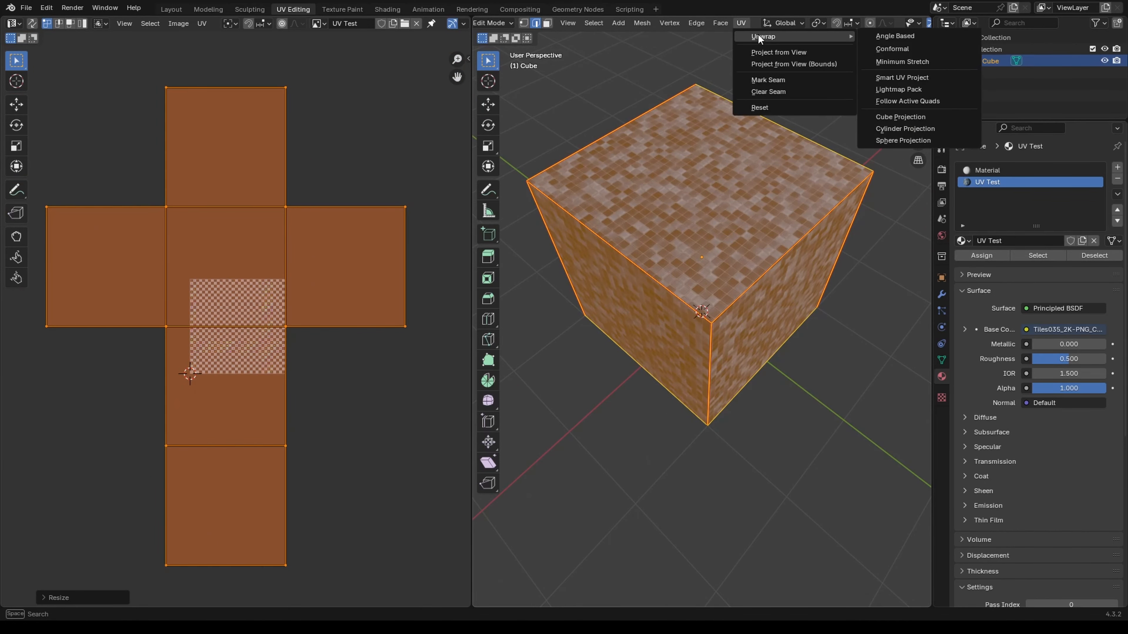
{"action": "left_click", "coordinate": [901, 116]}
{"action": "middle_click_drag", "start_coordinate": [673, 284], "coordinate": [713, 261]}
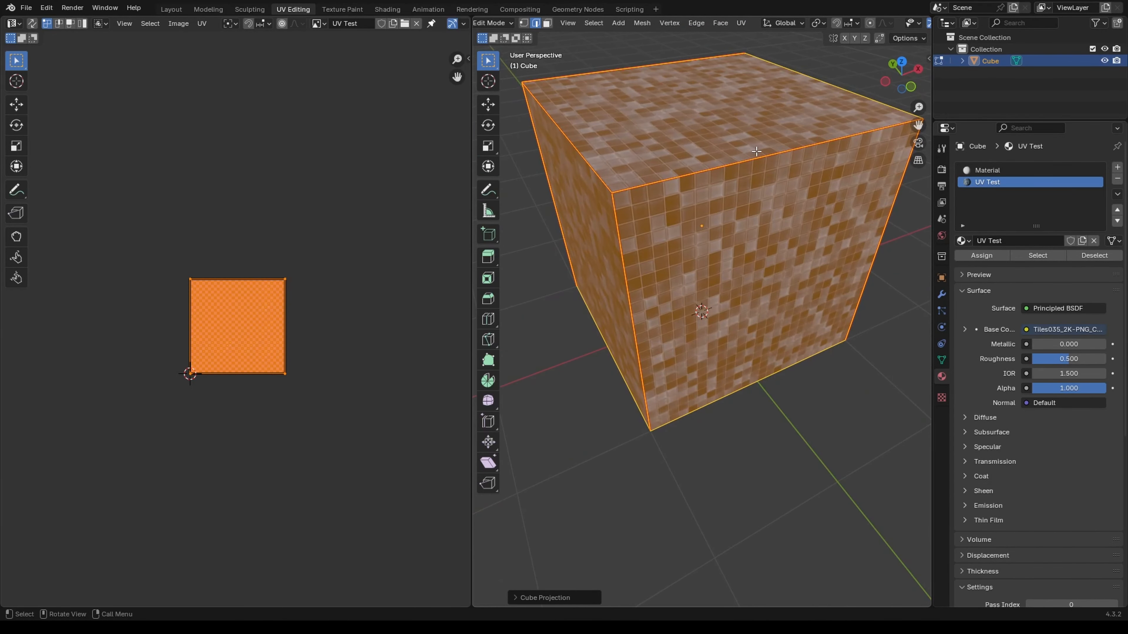
Unwrap the tile-textured cube with the Conformal method and examine its cross-shaped layout in the UV editor
{"action": "left_click", "coordinate": [746, 22]}
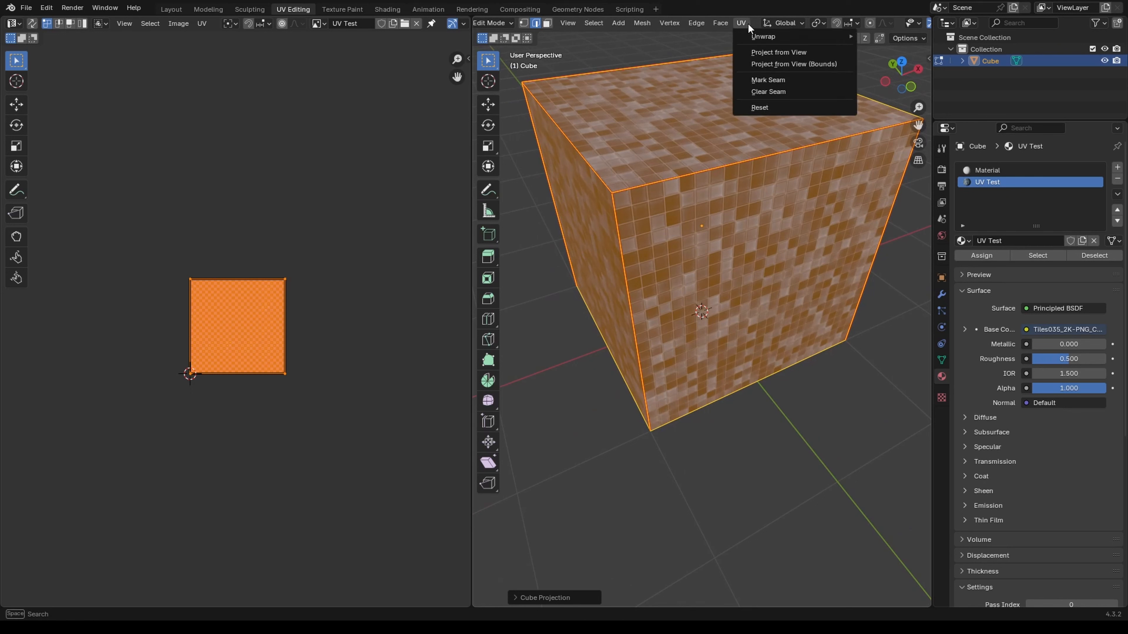
{"action": "mouse_move", "coordinate": [756, 32]}
{"action": "left_click", "coordinate": [903, 49]}
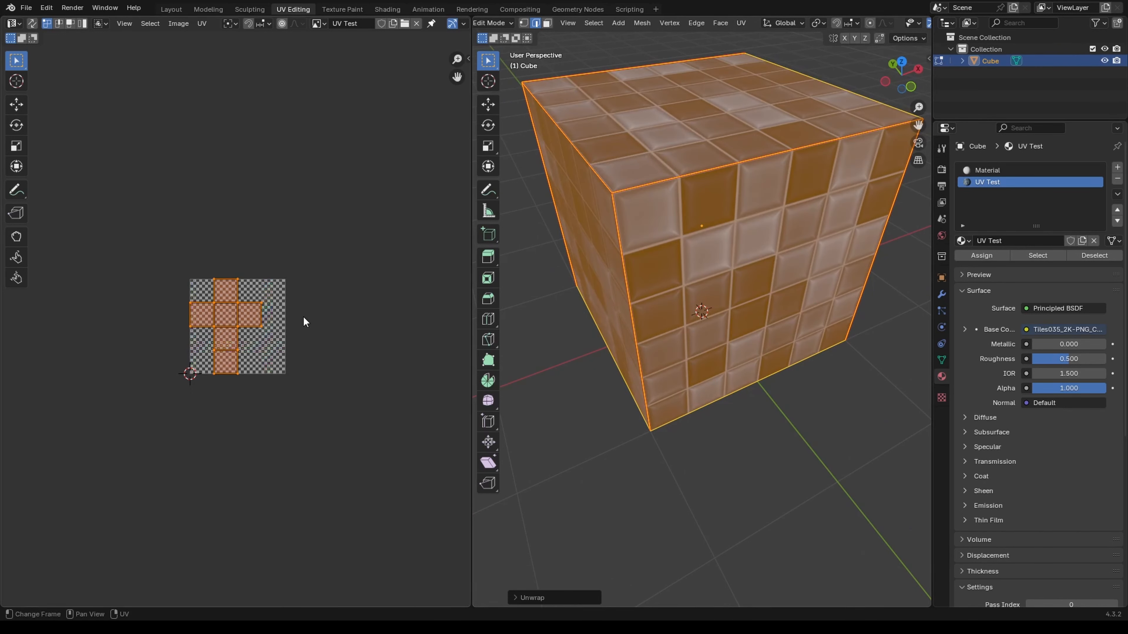
{"action": "scroll", "coordinate": [240, 309], "scroll_direction": "up", "scroll_amount": 5}
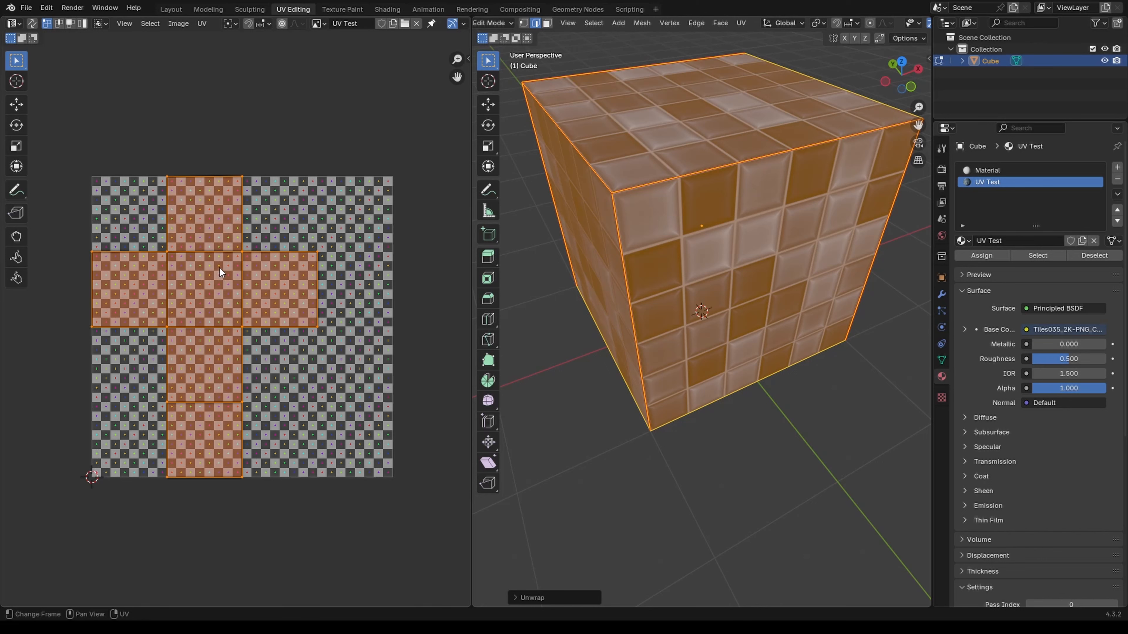
Unwrap the tile-textured cube with Cube Projection and inspect how the small tiles meet at a vertical edge
{"action": "left_click", "coordinate": [740, 23]}
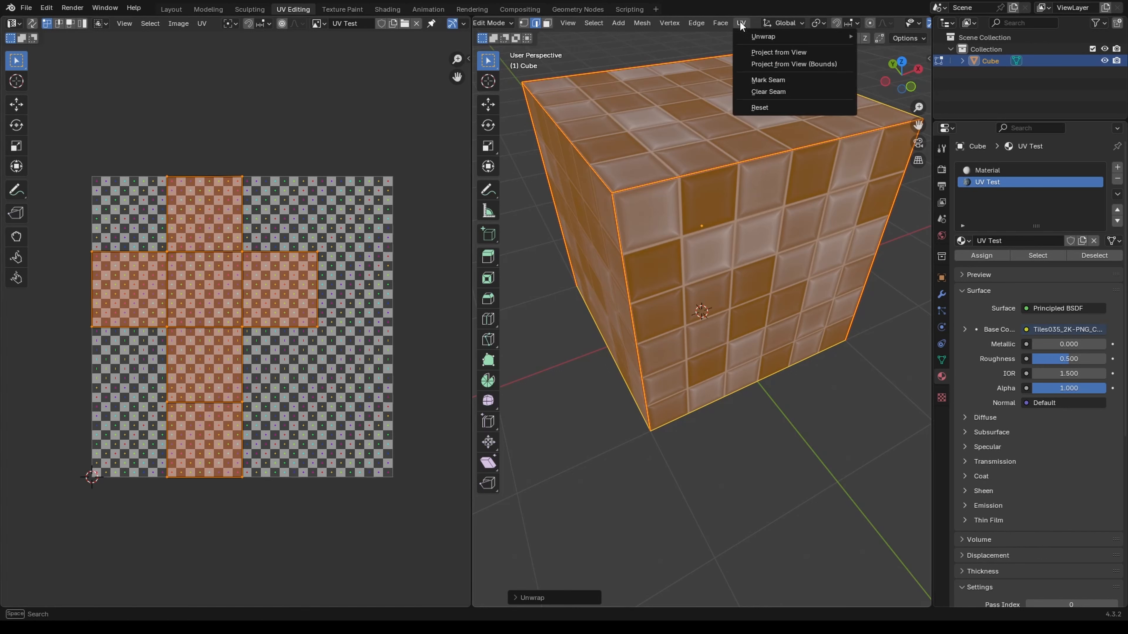
{"action": "mouse_move", "coordinate": [755, 36]}
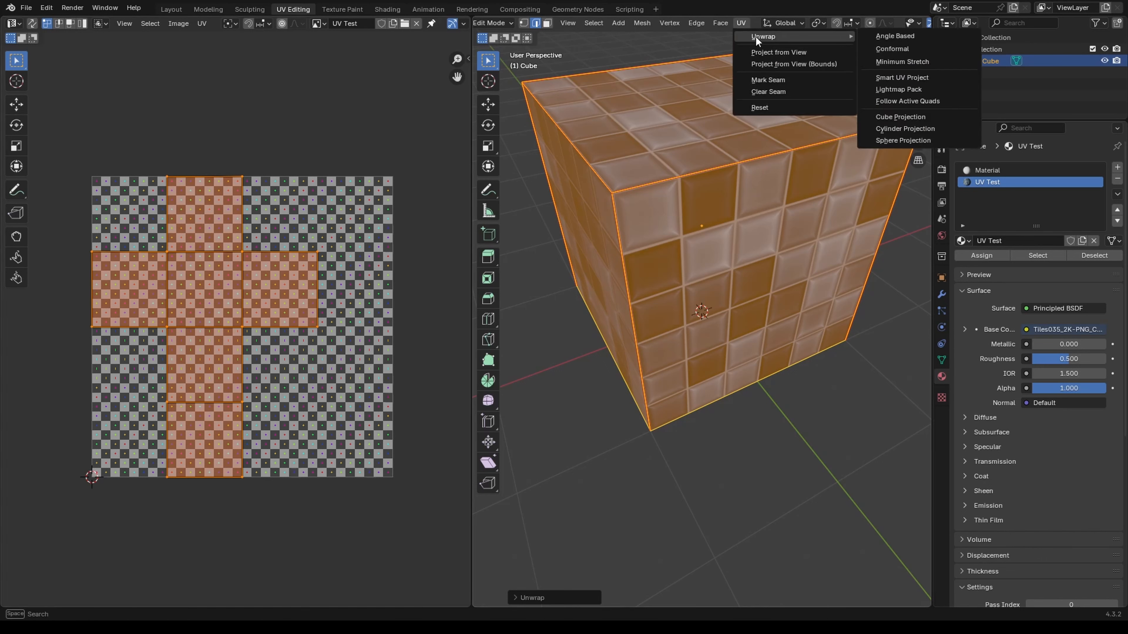
{"action": "left_click", "coordinate": [915, 116]}
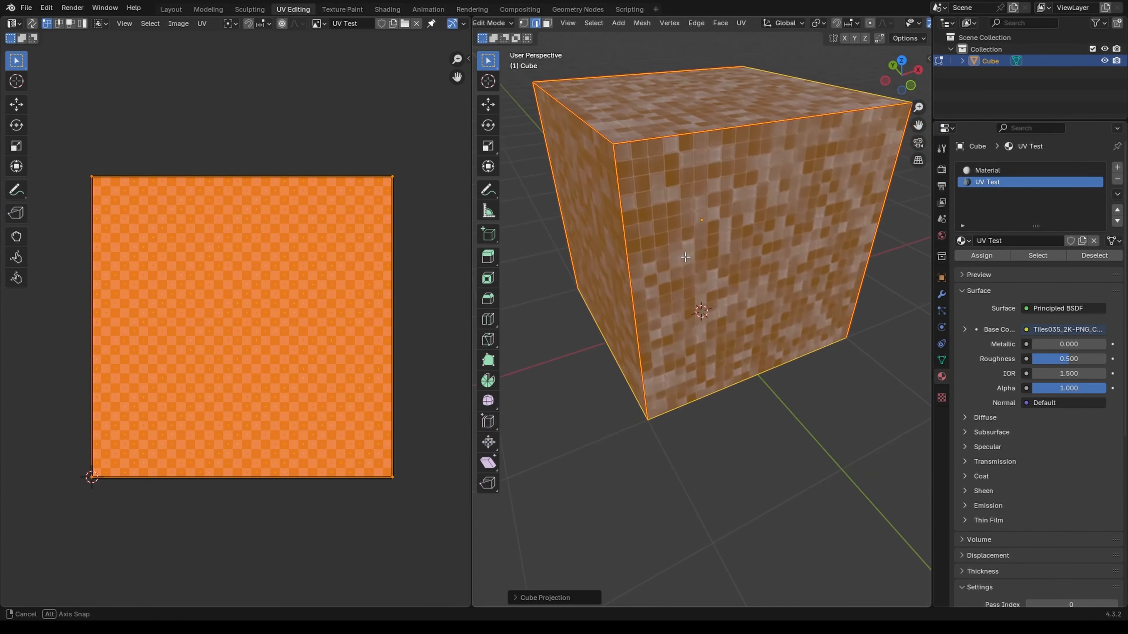
{"action": "scroll", "coordinate": [695, 275], "scroll_direction": "up", "scroll_amount": 5}
{"action": "scroll", "coordinate": [695, 275], "scroll_direction": "down", "scroll_amount": 8}
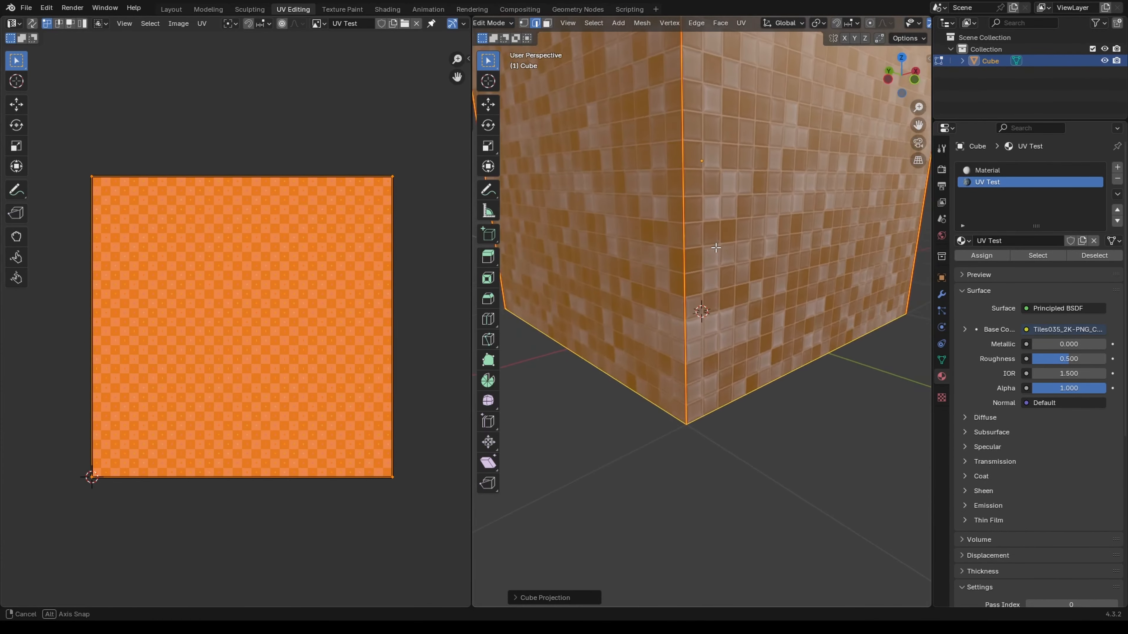
{"action": "middle_click_drag", "start_coordinate": [701, 264], "coordinate": [718, 207]}
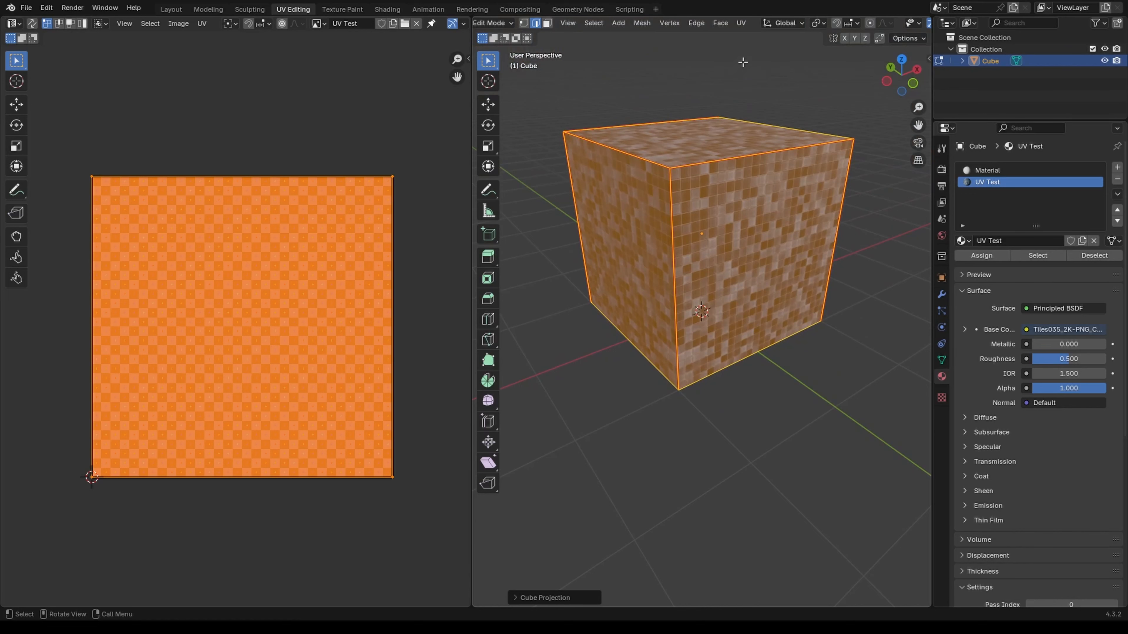
Replace the Cube Projection layout with an Angle Based unwrap of the whole cube and view the larger tiles
{"action": "left_click", "coordinate": [741, 28]}
{"action": "mouse_move", "coordinate": [751, 36]}
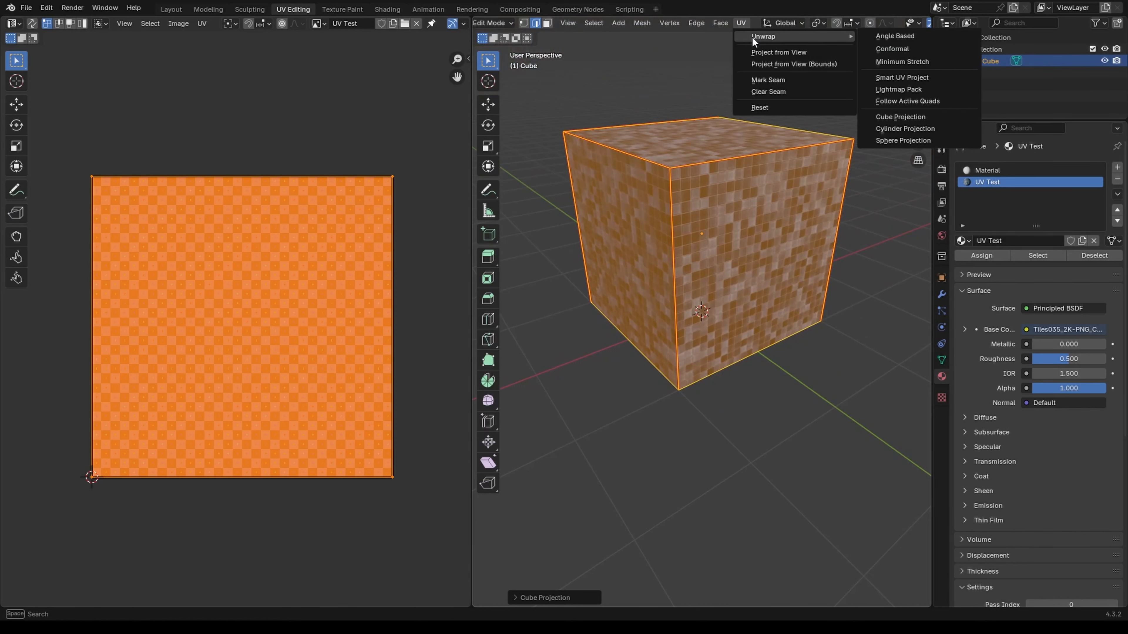
{"action": "left_click", "coordinate": [891, 36]}
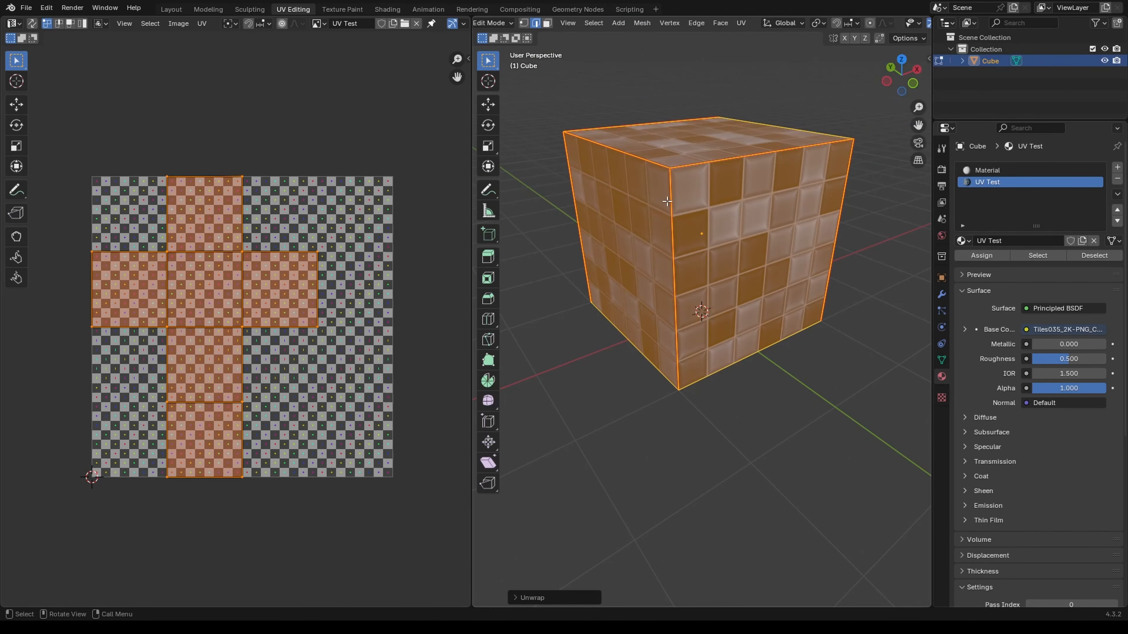
{"action": "middle_click_drag", "start_coordinate": [726, 232], "coordinate": [734, 243]}
{"action": "key", "text": "Tab"}
{"action": "key", "text": "Tab"}
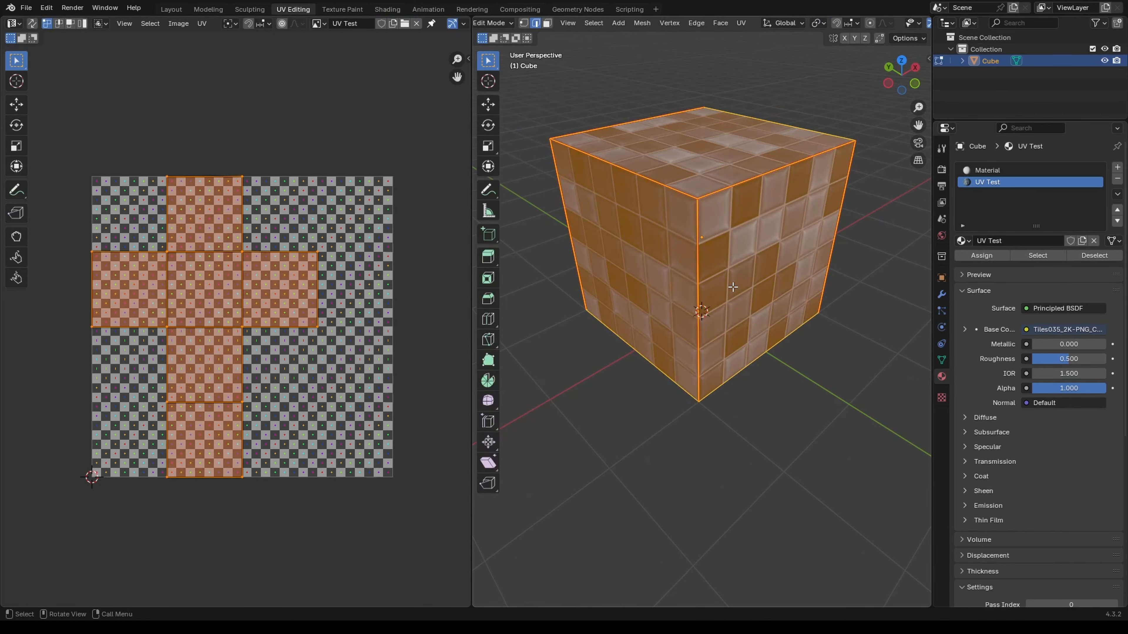
Deselect all of the cube's geometry and examine the tile pattern along its seams from several sides
{"action": "key", "text": "alt+a"}
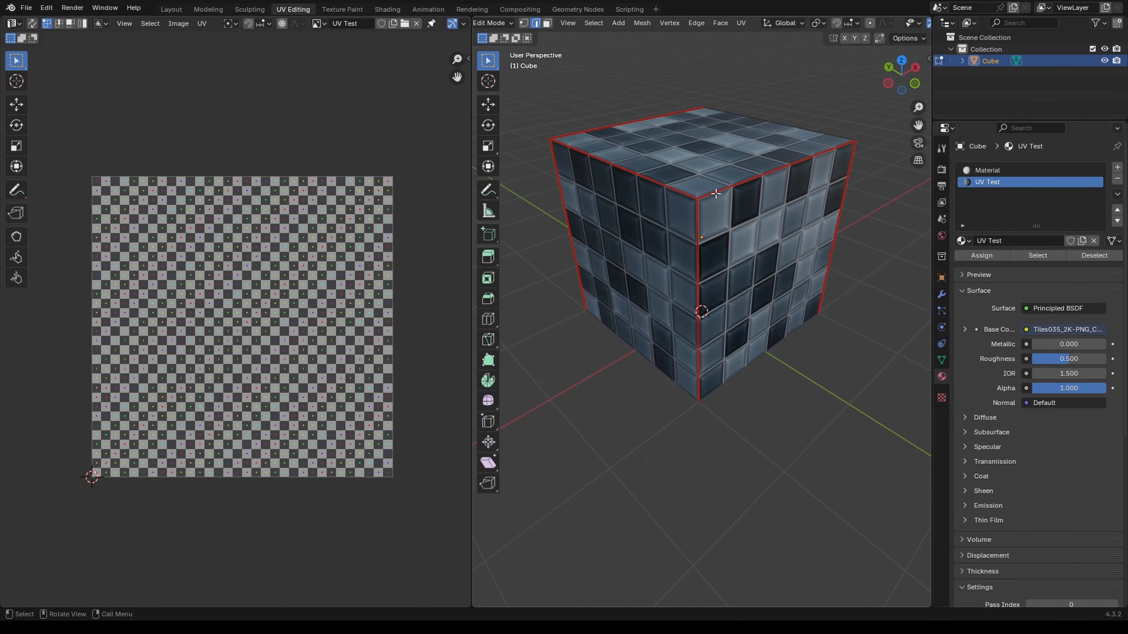
{"action": "middle_click_drag", "start_coordinate": [823, 180], "coordinate": [771, 235]}
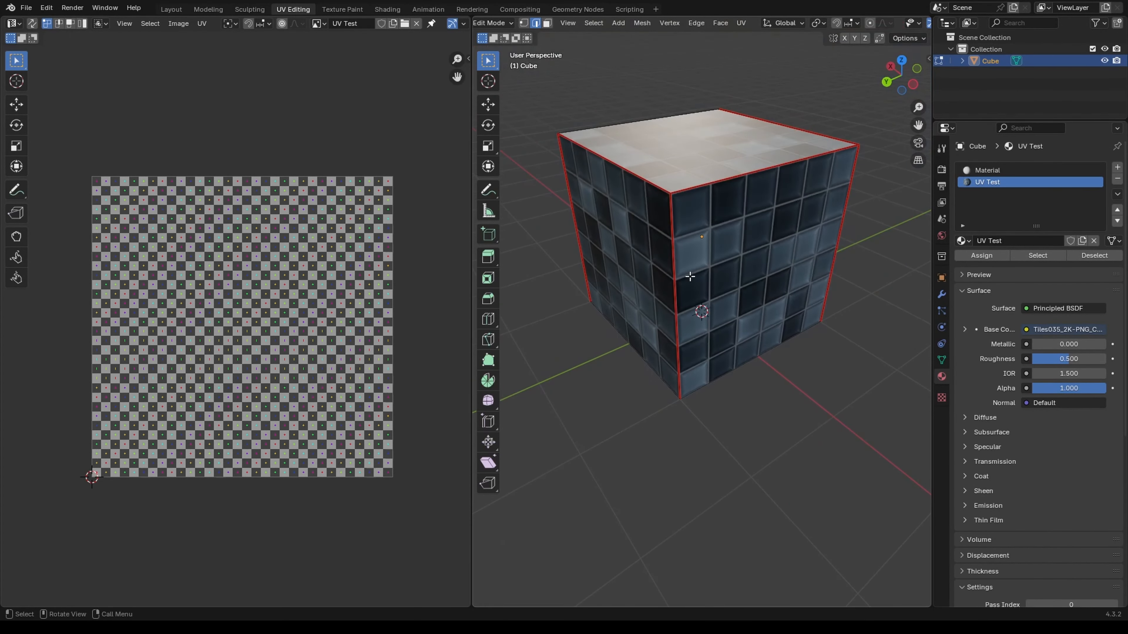
{"action": "middle_click_drag", "start_coordinate": [689, 277], "coordinate": [599, 270]}
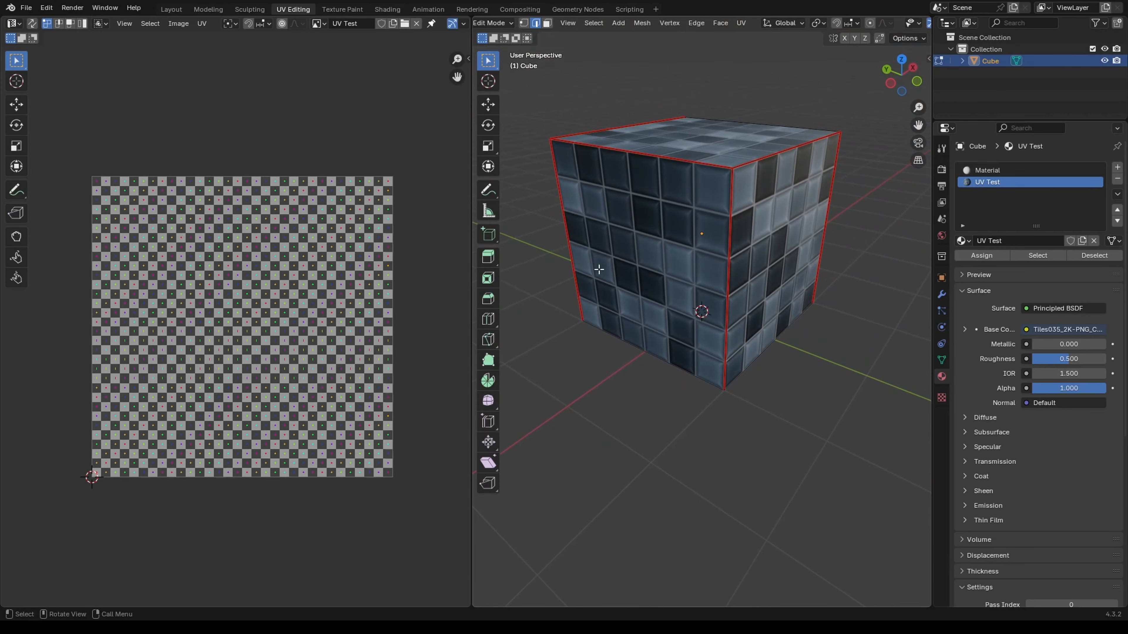
{"action": "middle_click_drag", "start_coordinate": [727, 204], "coordinate": [715, 217]}
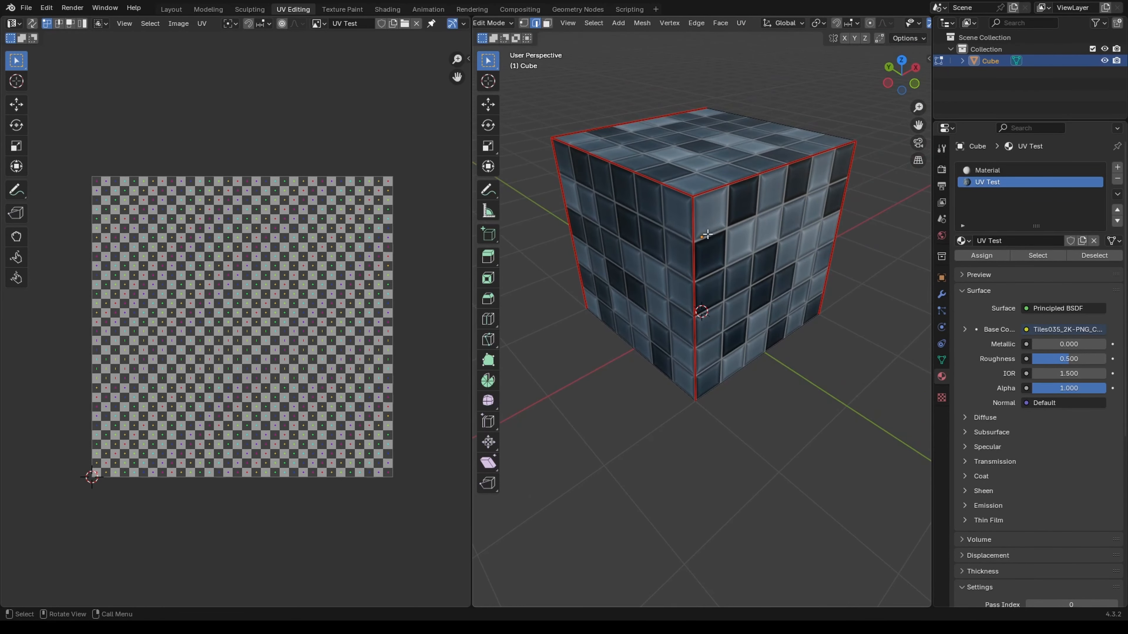
{"action": "middle_click_drag", "start_coordinate": [705, 209], "coordinate": [712, 252]}
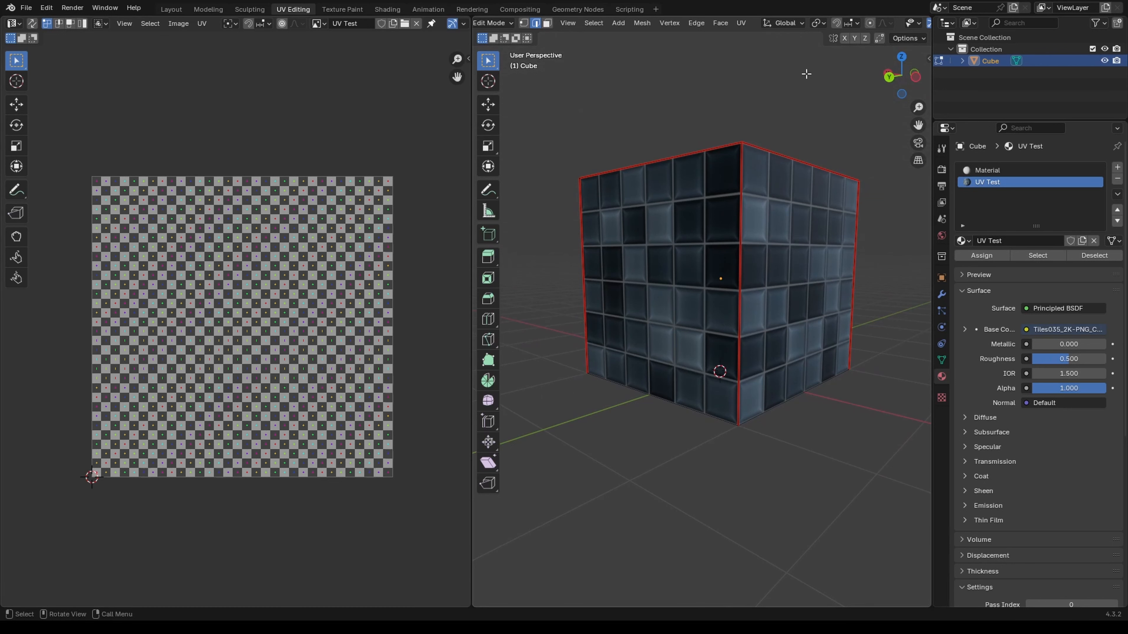
{"action": "middle_click_drag", "start_coordinate": [745, 98], "coordinate": [729, 294]}
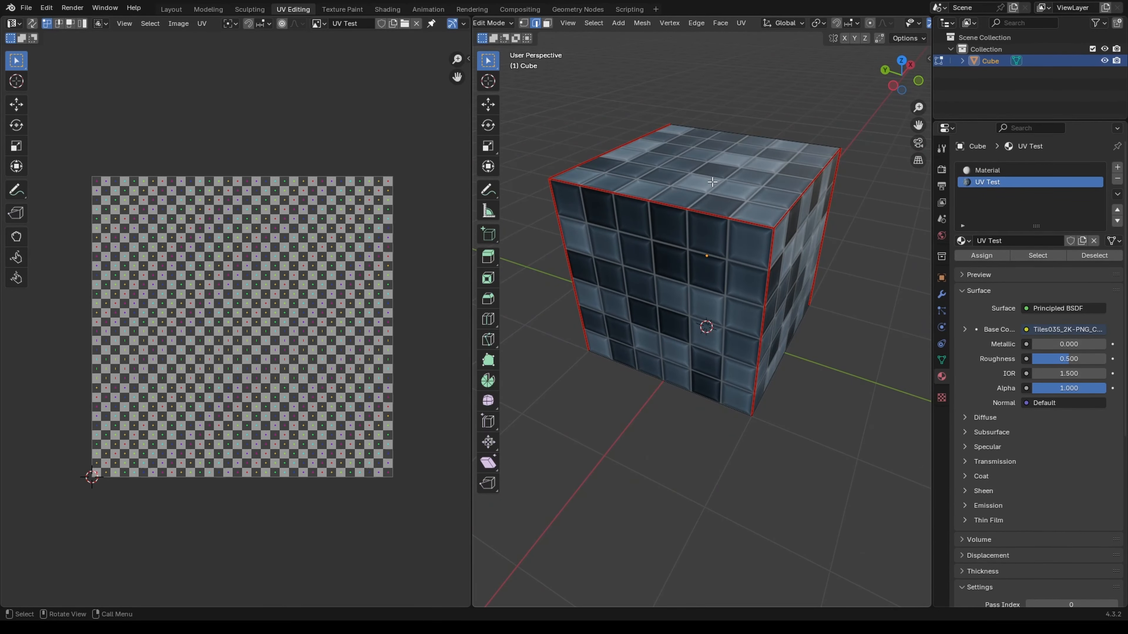